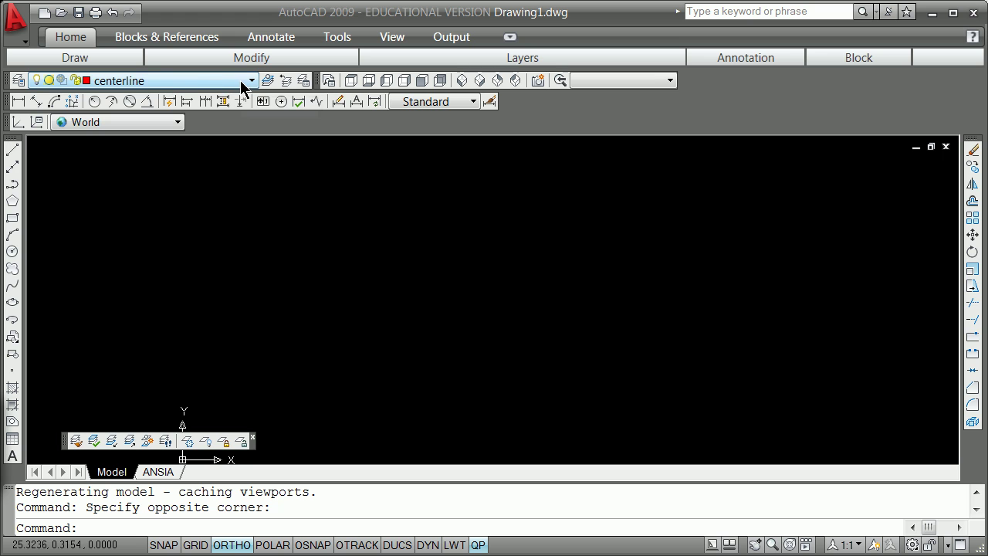
Open the layer settings and turn on the object layer
click(225, 234)
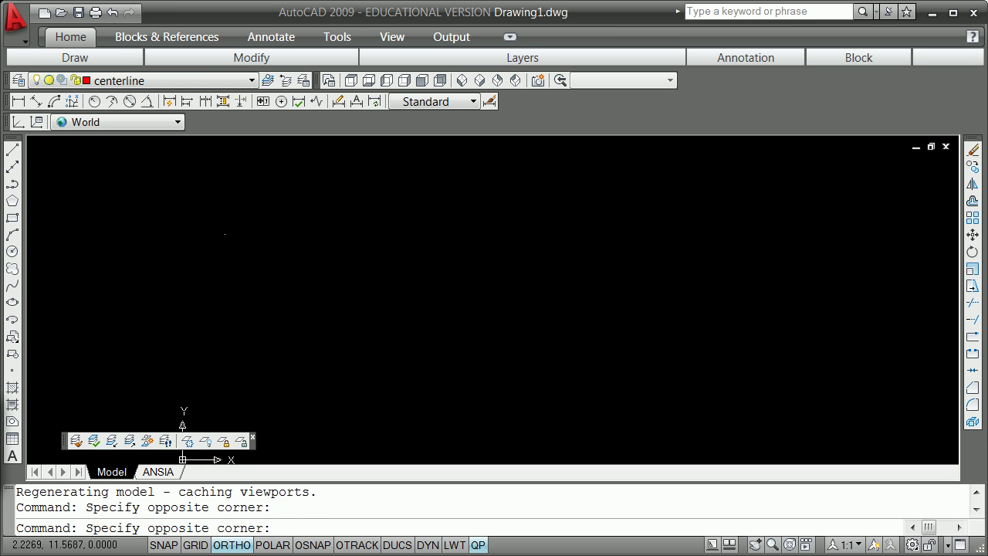
key(Escape)
text(layer)
key(Return)
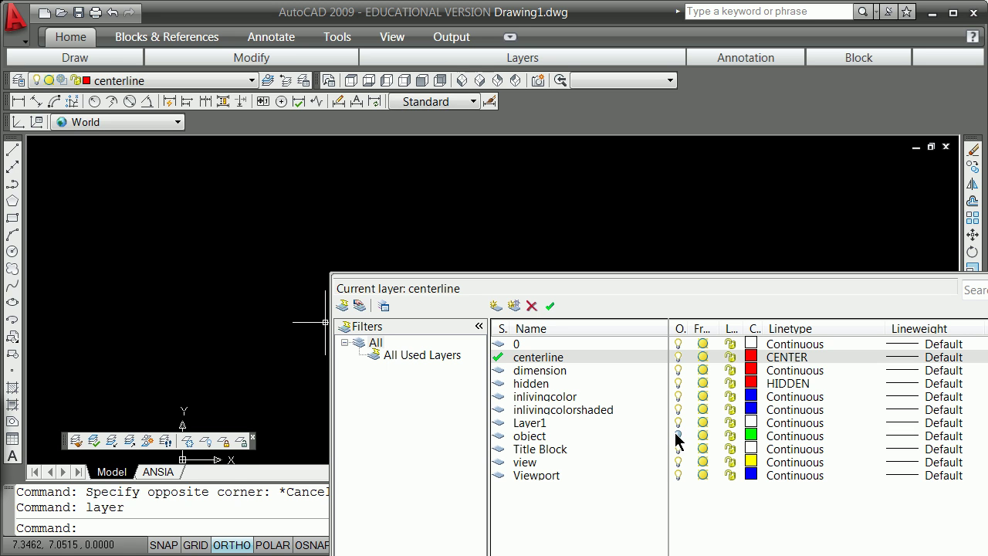
click(677, 436)
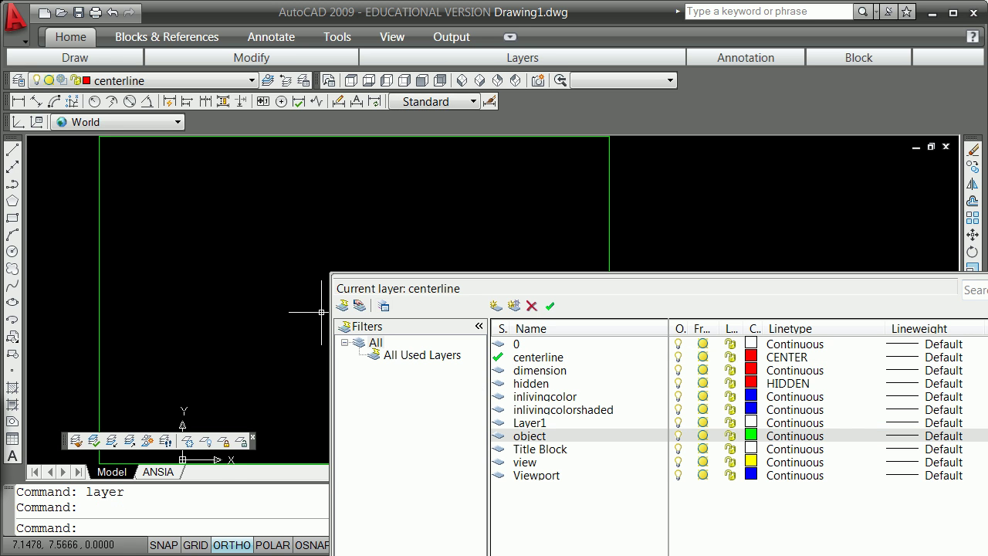
Erase the green rectangle on the object layer
text(e)
key(Return)
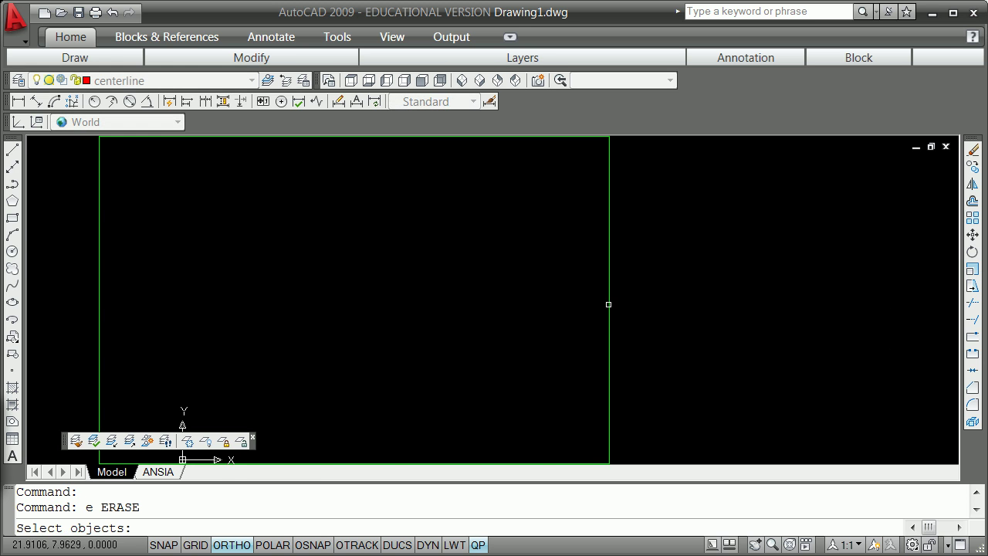
click(605, 307)
key(Return)
scroll(463, 328, down, 2)
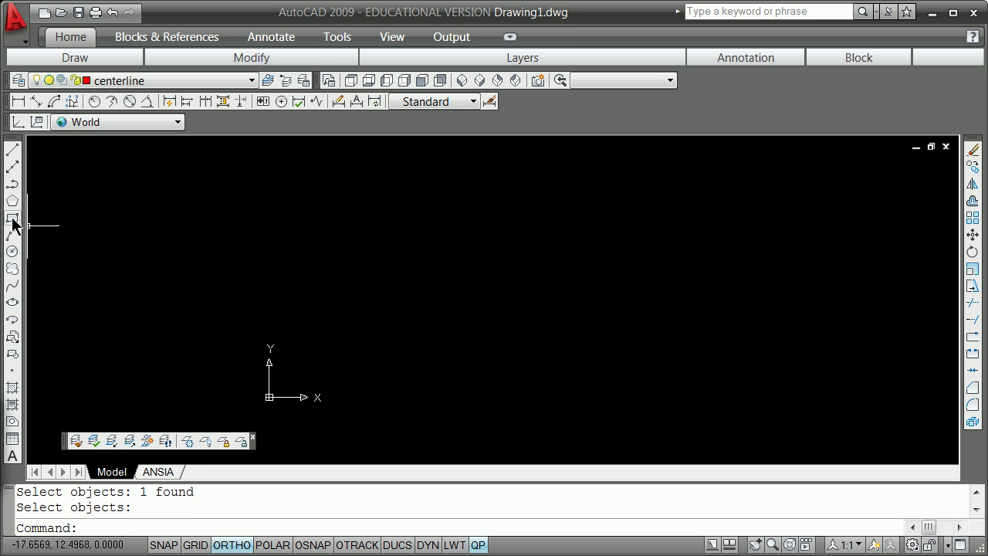
Make the view layer current and draw a 1.62 by 1 rectangle starting at about 3.69, 2.65
click(243, 82)
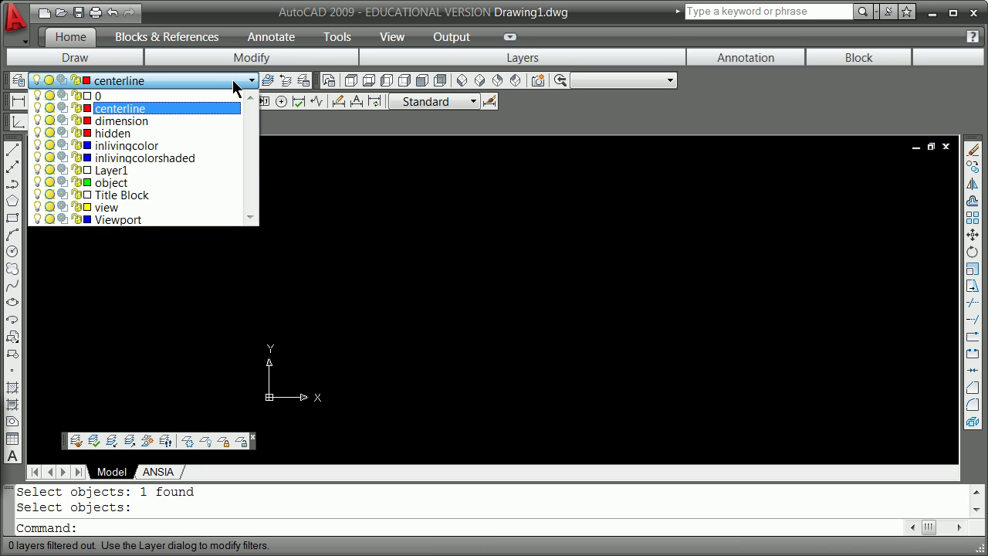
click(138, 210)
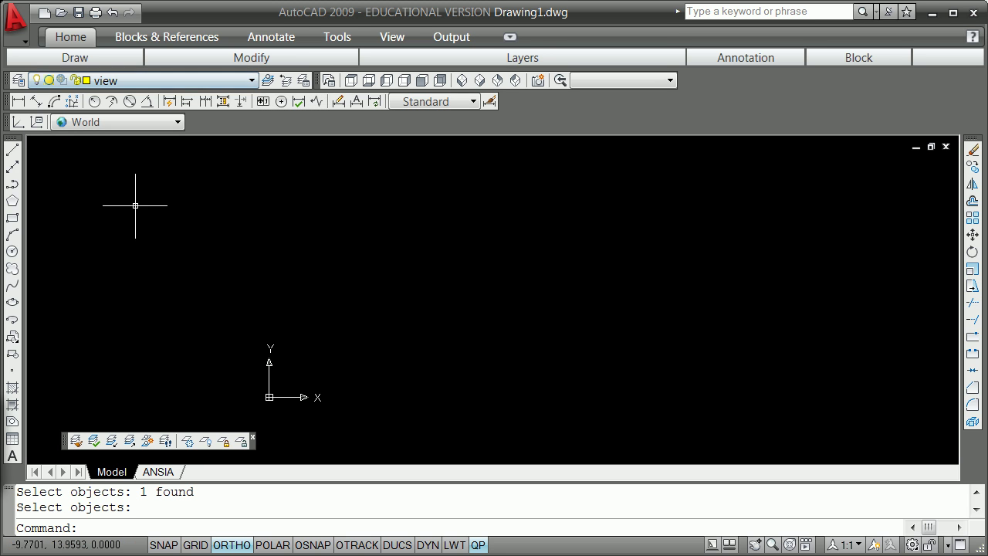
click(14, 219)
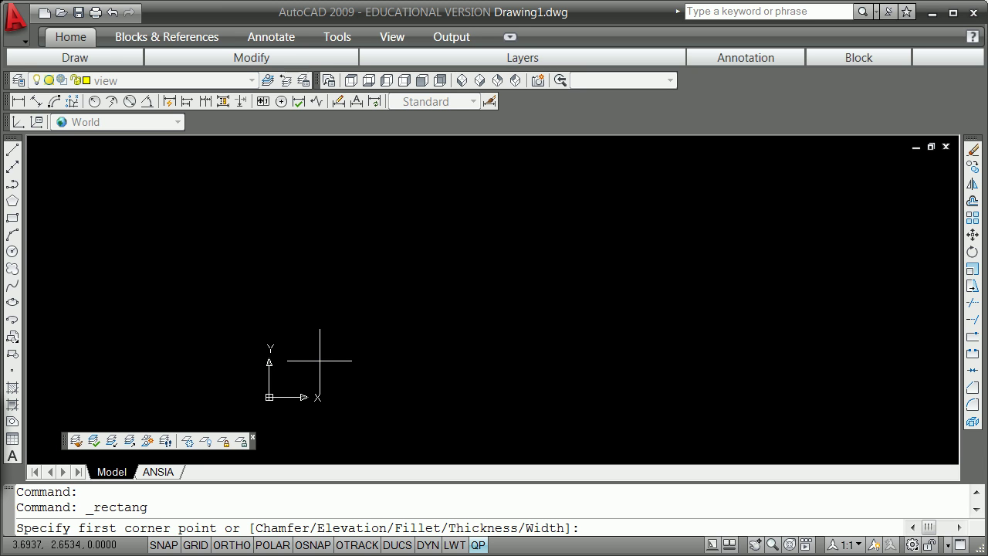
click(319, 360)
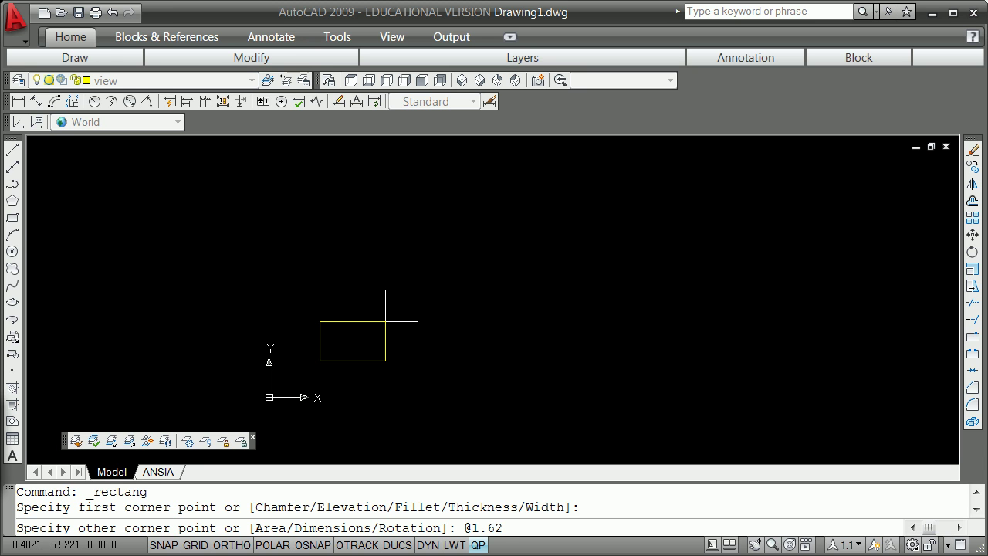
key(Return)
key(F8)
key(Escape)
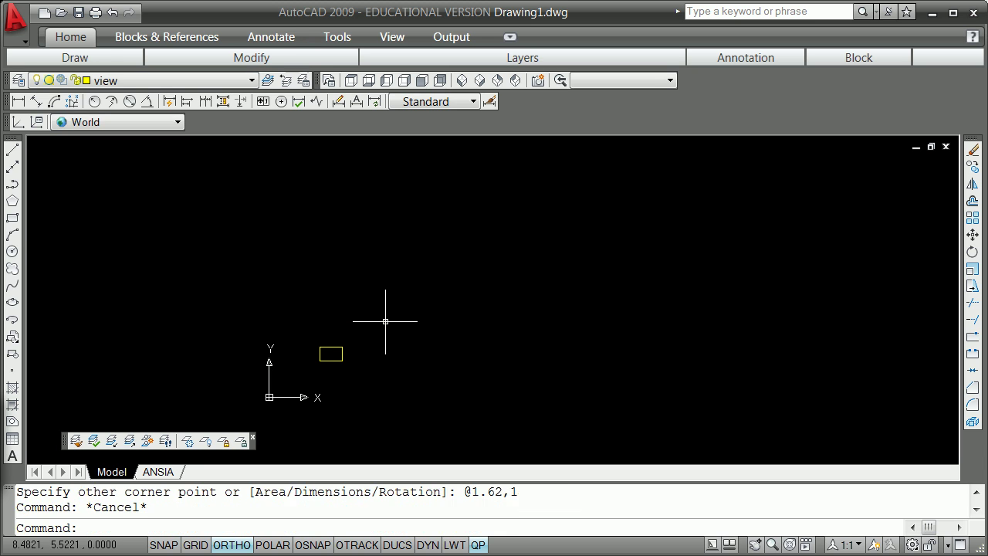
Scale the rectangle by a factor of 6 about its lower-left corner grip
scroll(322, 349, up, 5)
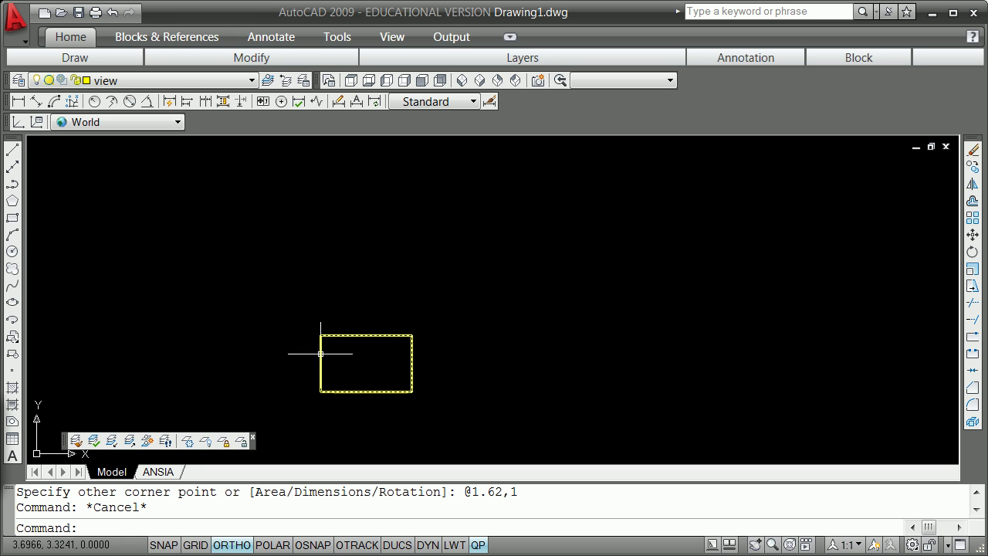
click(377, 392)
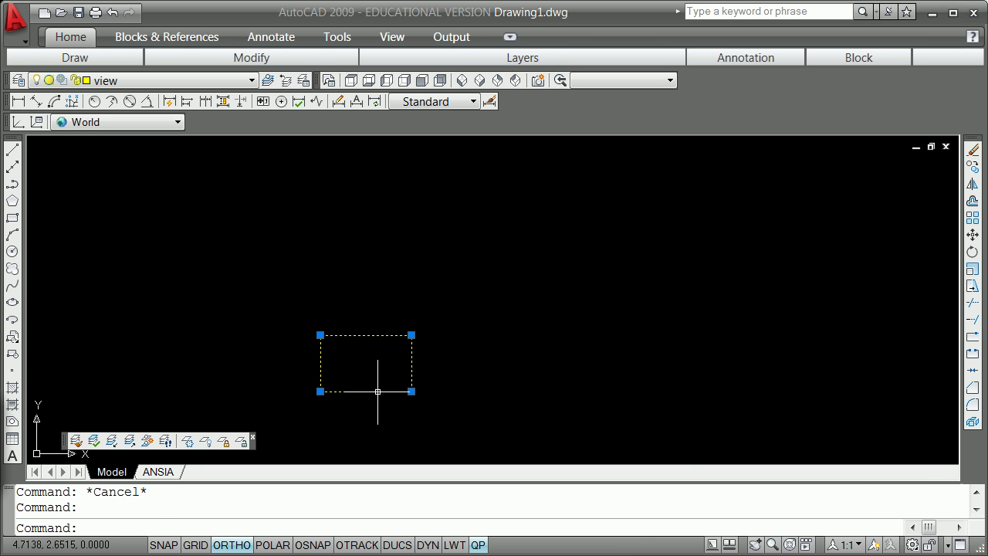
click(321, 392)
key(space)
key(space)
key(space)
key(space)
key(space)
key(space)
key(space)
key(space)
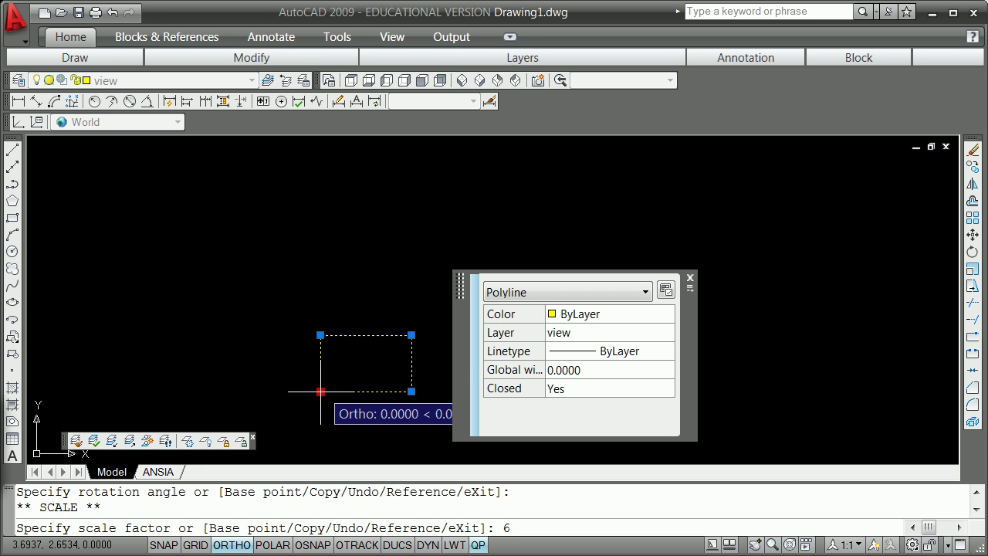
text(6)
key(Return)
scroll(320, 392, down, 5)
key(Escape)
key(Escape)
scroll(322, 390, up, 3)
scroll(322, 390, up, 2)
Try another grip edit from the rectangle's lower-left corner and undo it
click(350, 400)
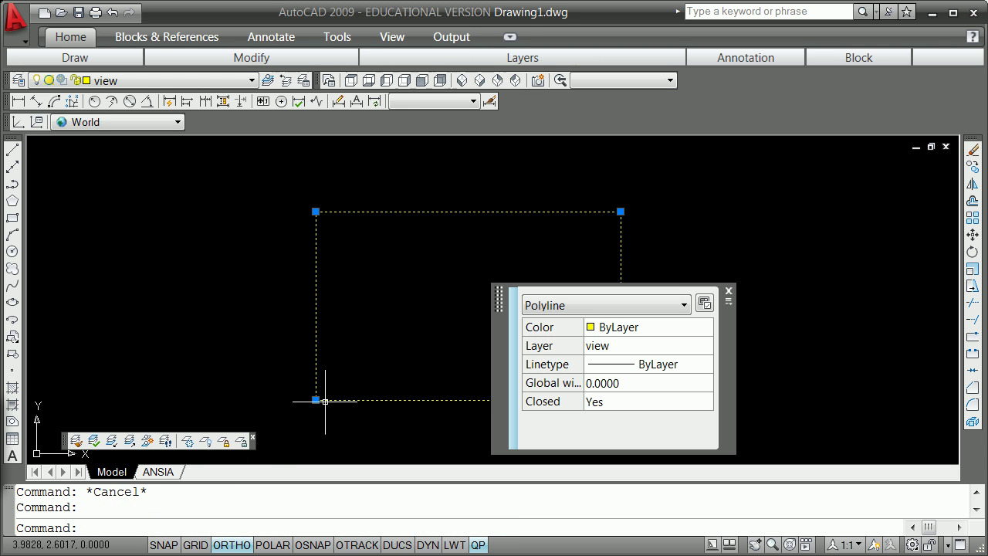
click(316, 400)
right_click(317, 401)
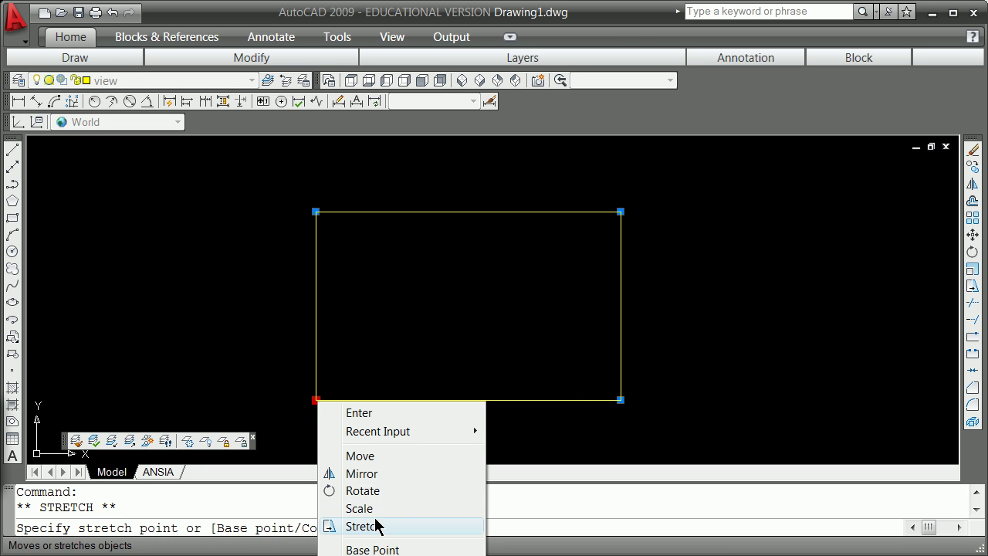
click(371, 355)
key(Escape)
key(Return)
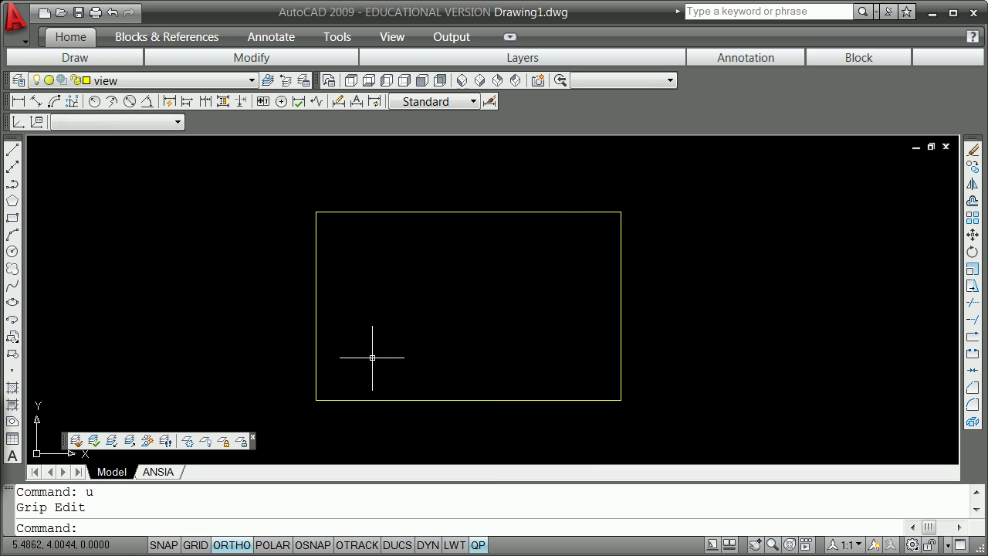
key(Escape)
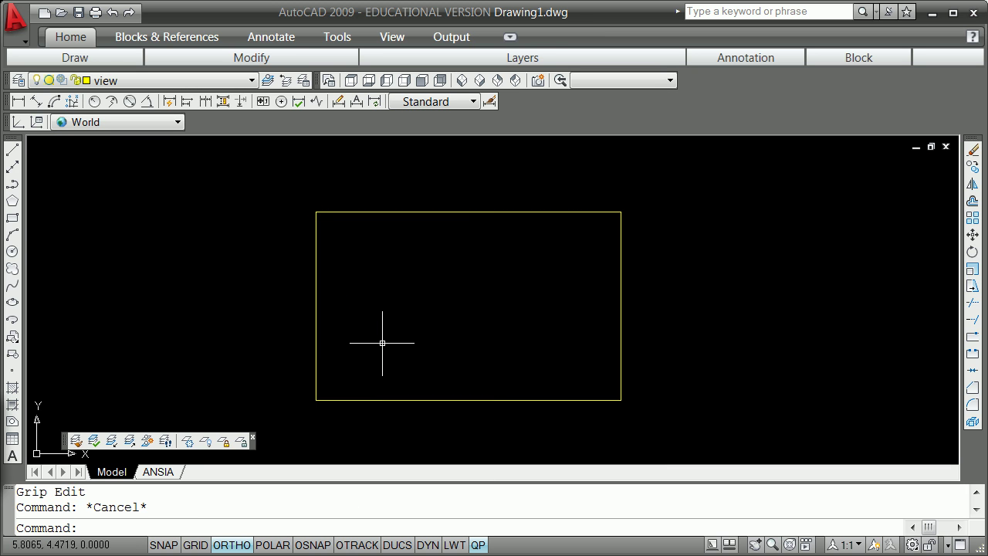
Try exploding the rectangle into separate lines and undo the explode
scroll(381, 343, down, 2)
scroll(379, 343, up, 3)
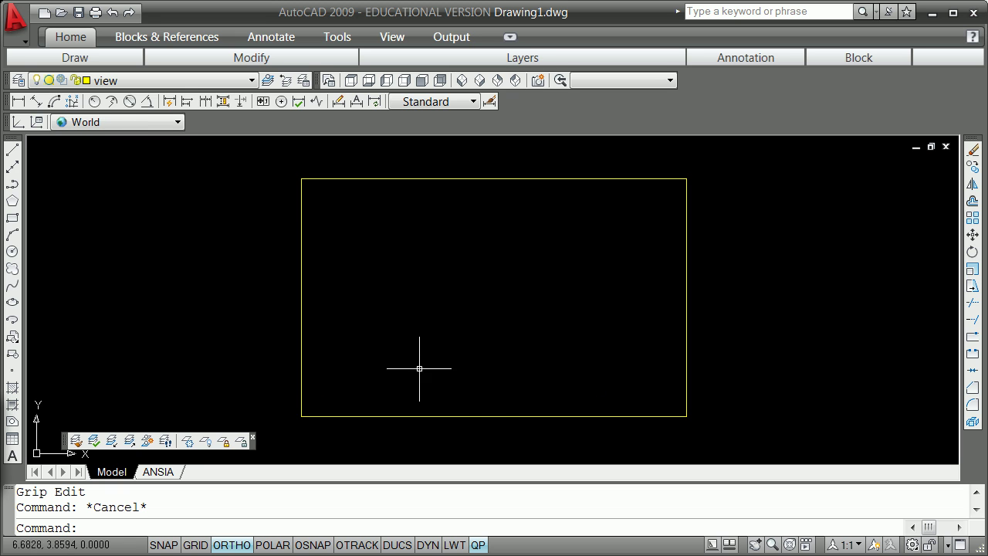
click(473, 416)
text(x)
key(Return)
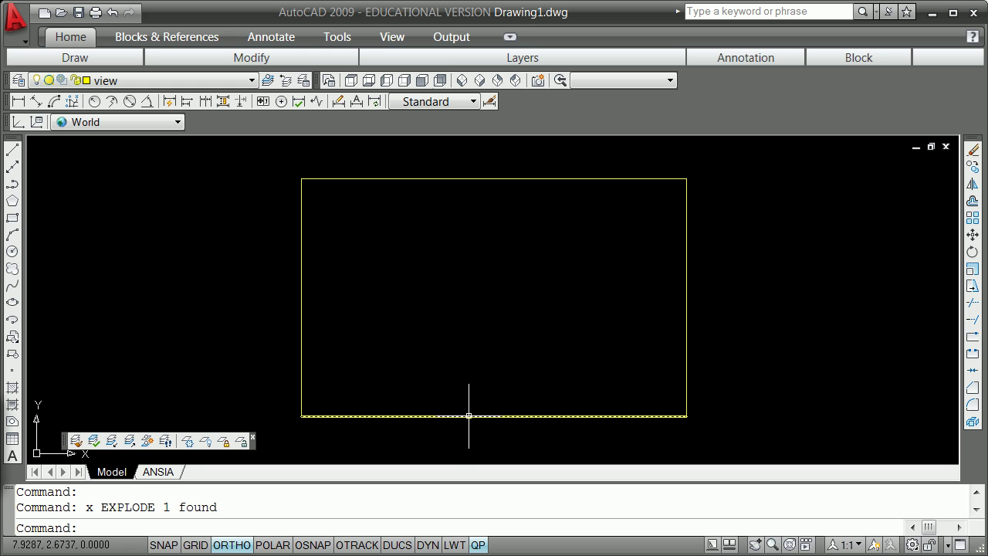
text(u)
key(Return)
Offset the rectangle inward by 2
text(o)
key(Return)
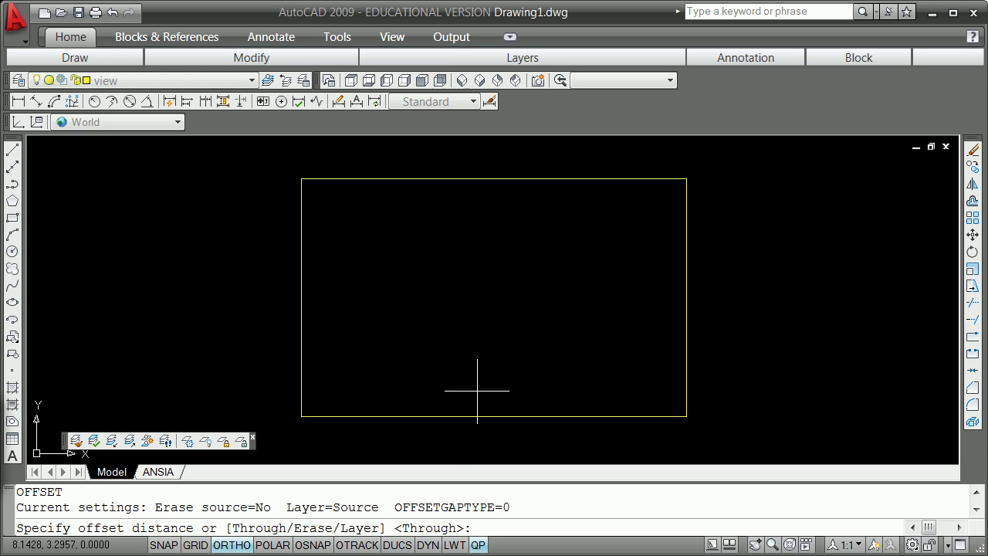
text(2)
key(Return)
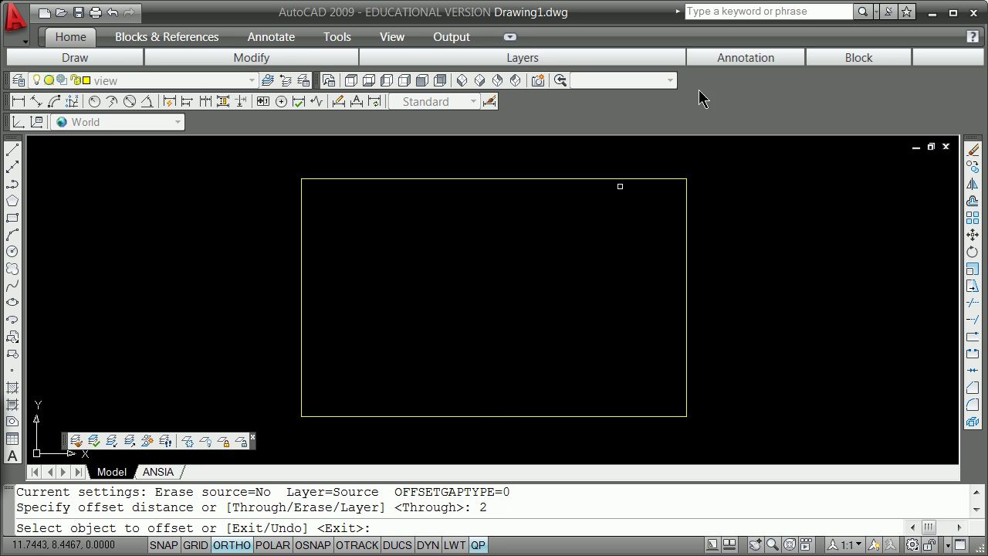
click(508, 419)
click(508, 404)
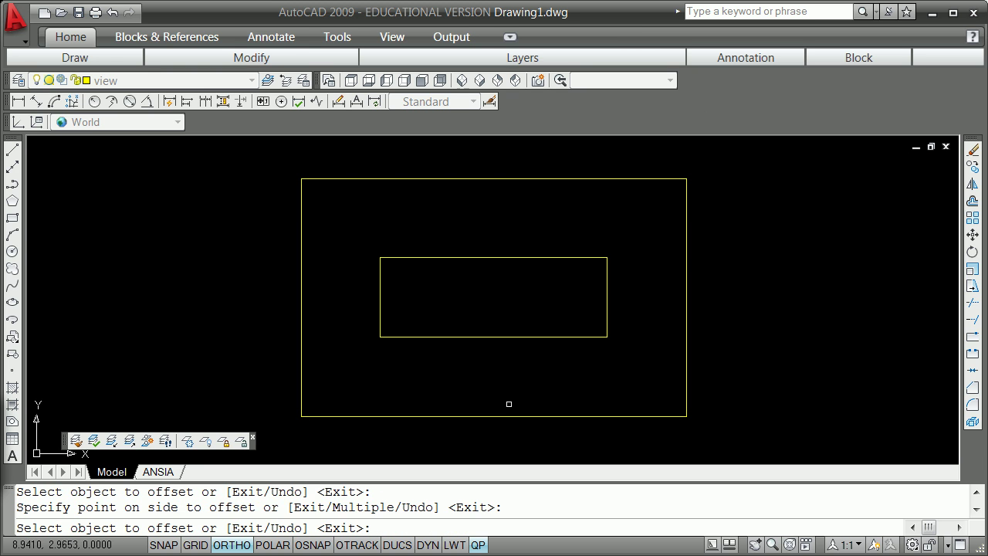
key(Return)
Erase the inner offset rectangle made at distance 2
text(e)
key(Return)
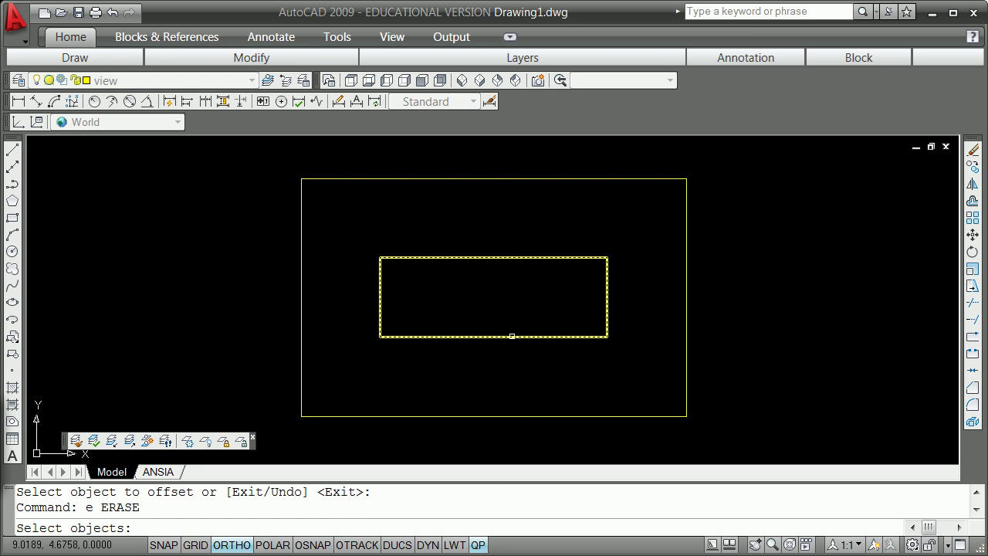
click(512, 336)
key(Return)
Explode the remaining rectangle into separate lines
text(x)
key(Return)
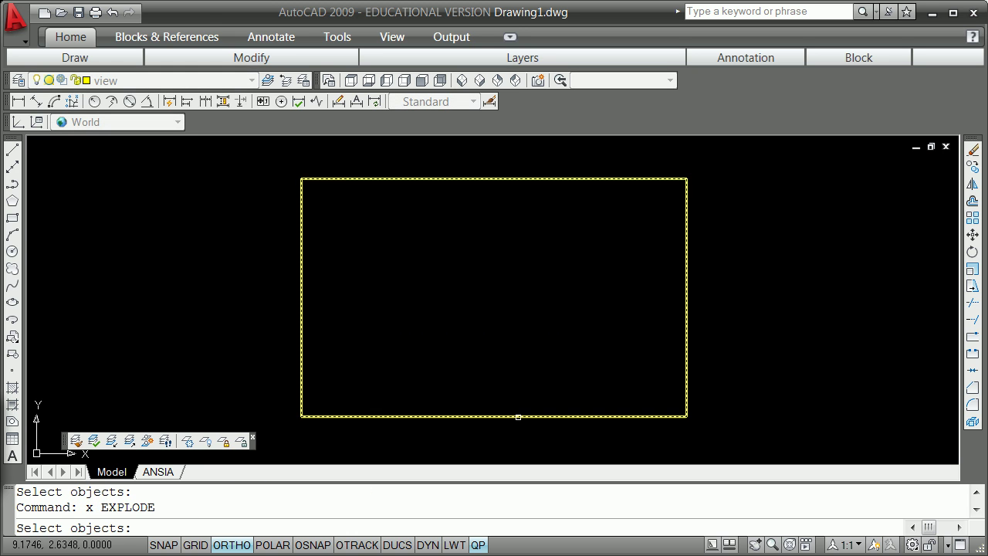
click(516, 417)
key(Return)
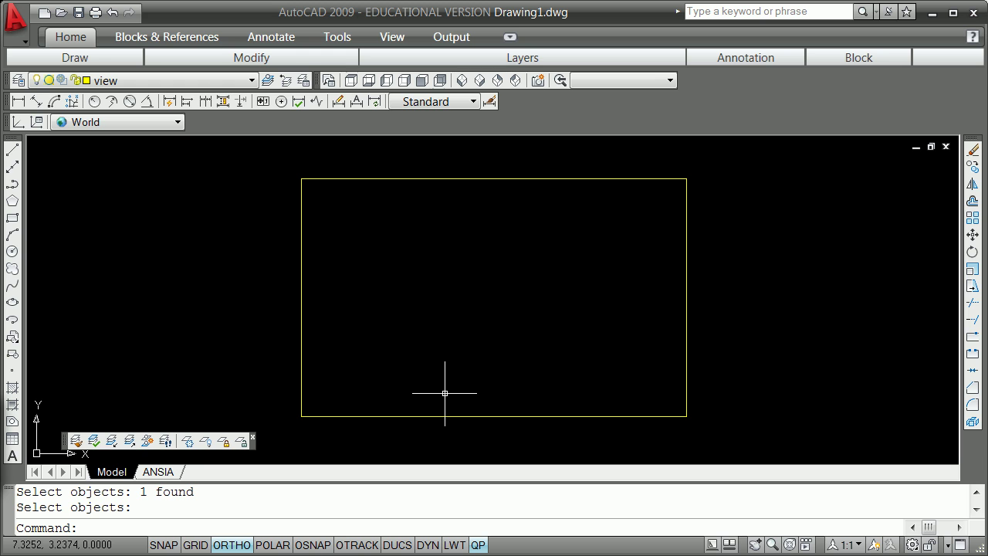
Convert the exploded bottom line to a polyline with PEDIT and join all the rectangle's sides to it, using a crossing window
text(pedit)
key(Return)
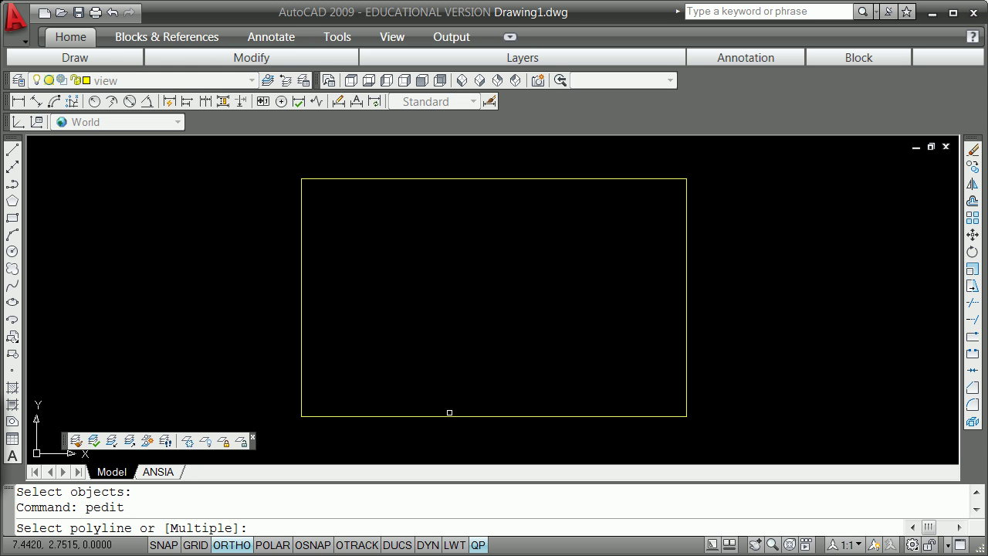
click(451, 415)
key(Return)
text(j)
key(Return)
text(c)
key(Return)
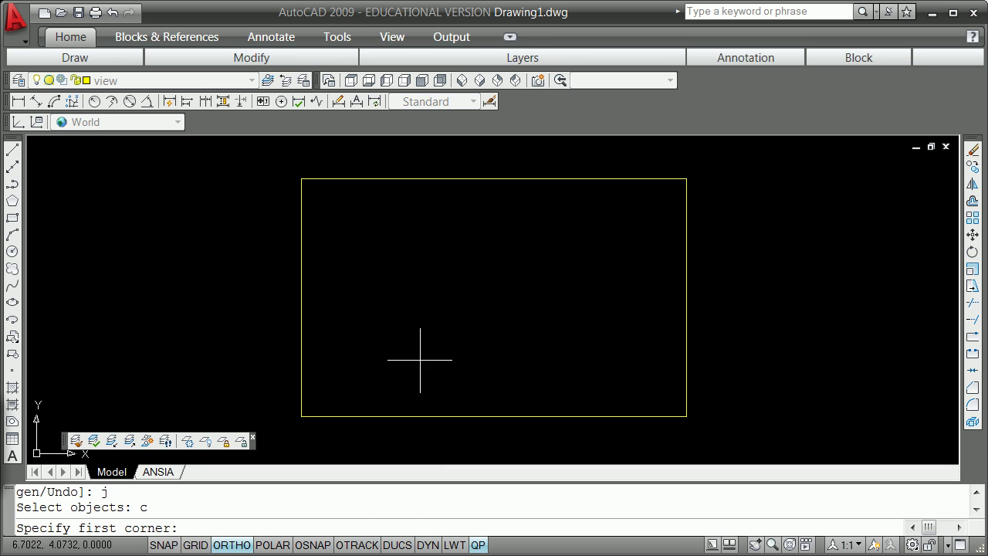
click(268, 165)
click(708, 433)
key(Return)
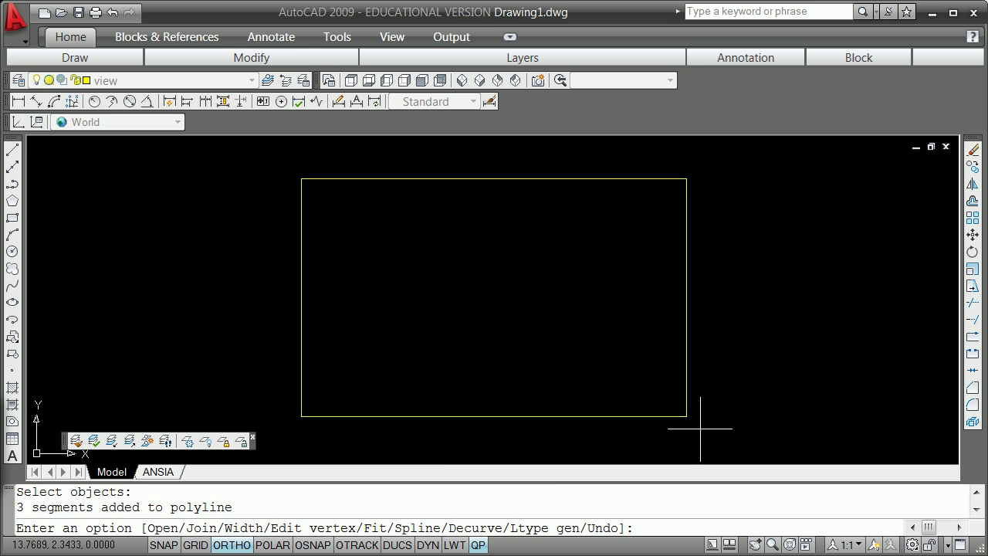
key(Return)
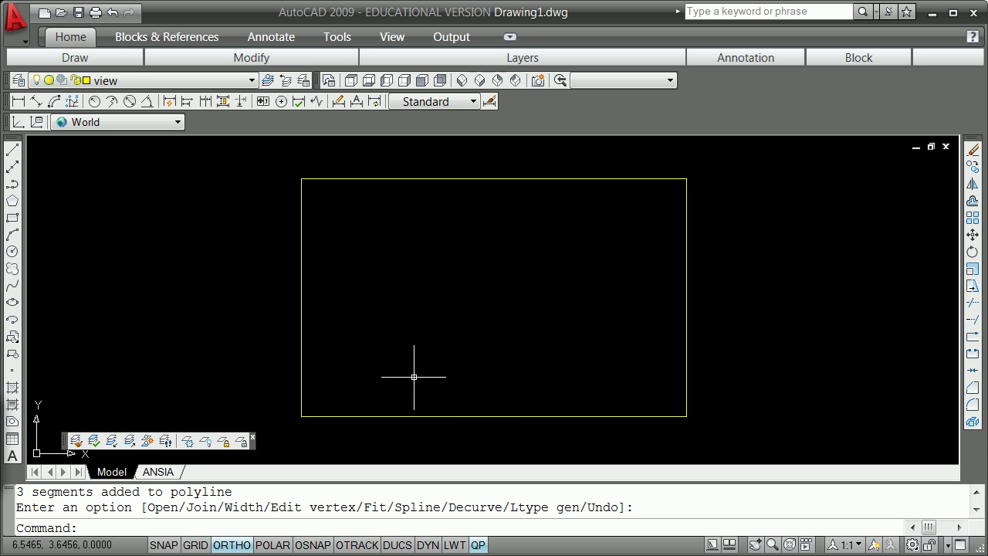
Offset the rejoined rectangle inward with the Through option, picking a point just above its bottom edge
key(Return)
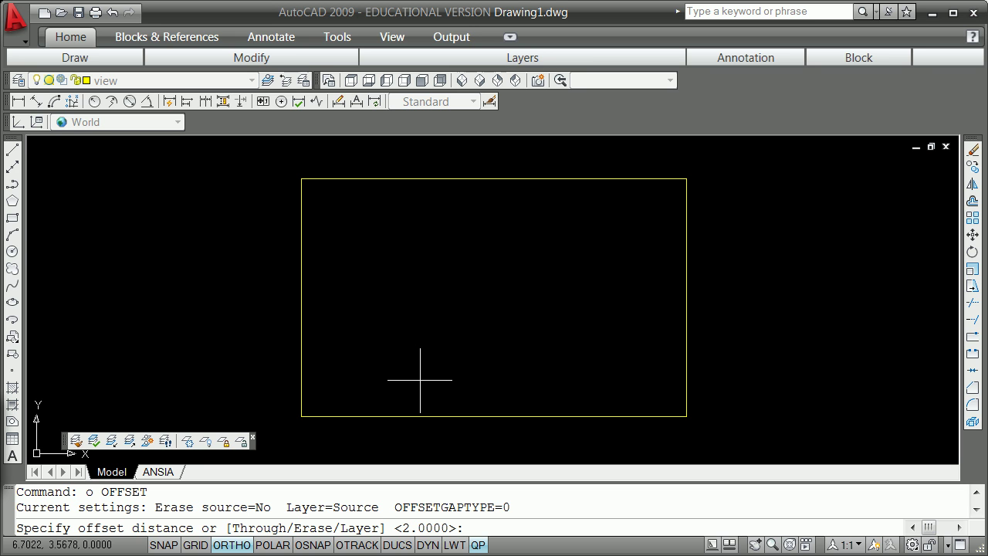
text(t)
key(Return)
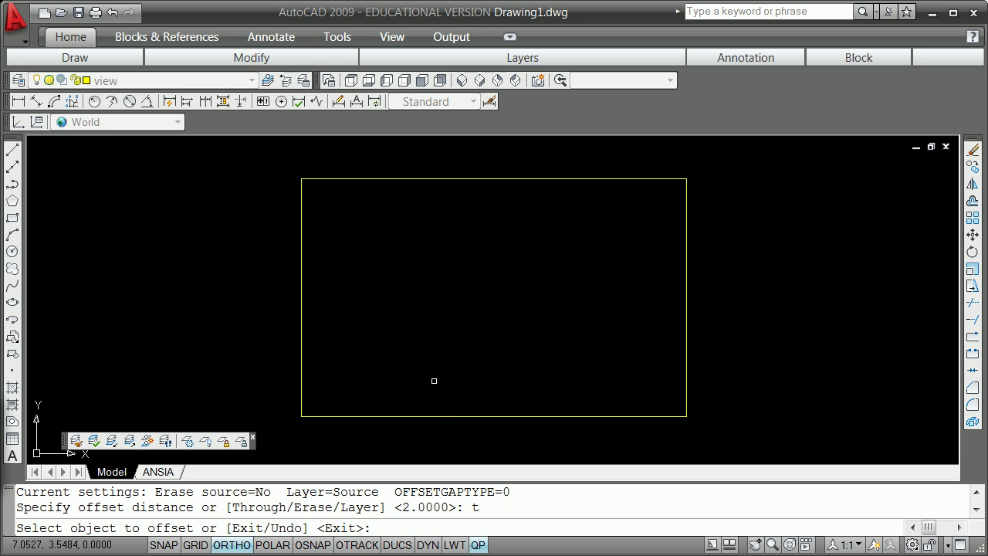
click(453, 417)
click(457, 394)
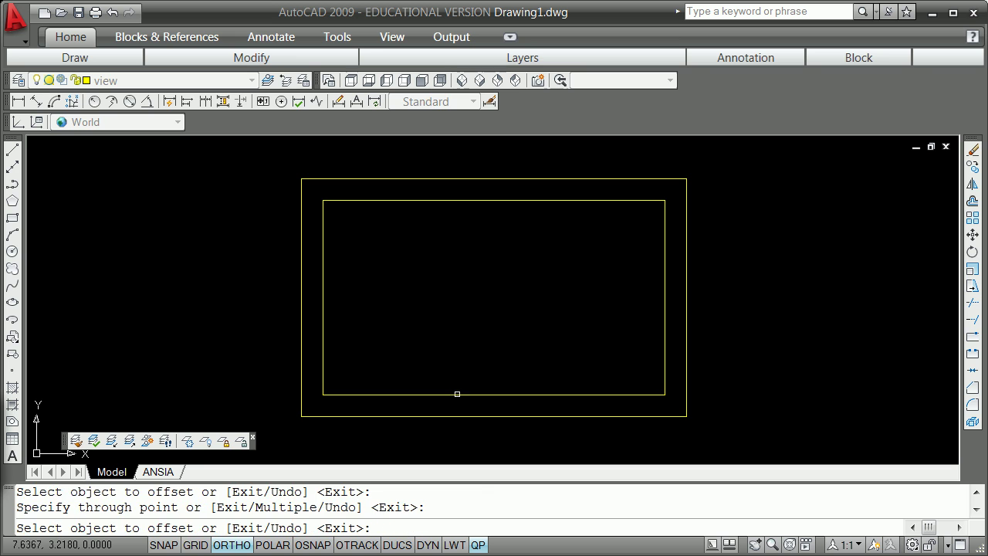
key(Return)
Erase the inner rectangle created by the Through offset
text(e)
key(Return)
click(454, 394)
key(Return)
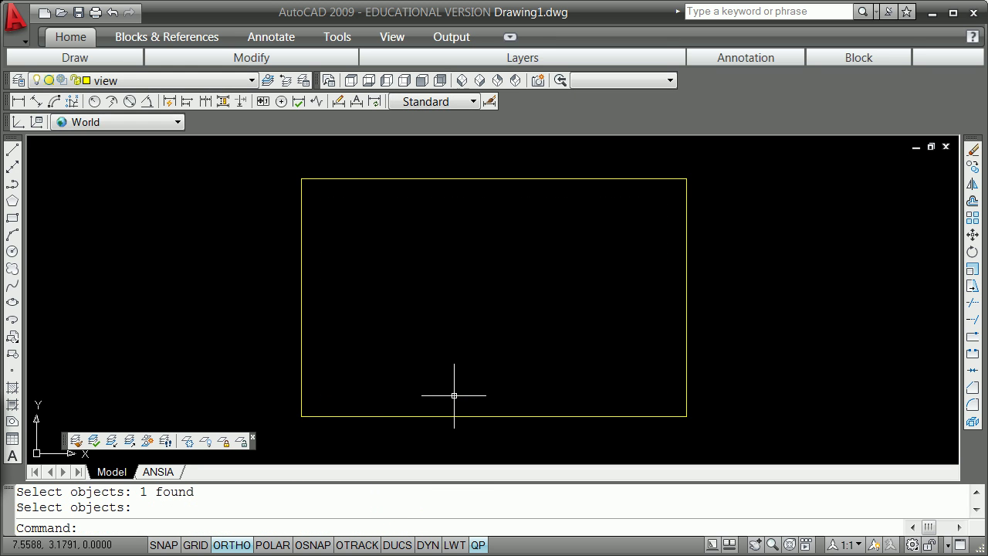
Offset the rectangle inward by a distance of 1
text(o)
key(Return)
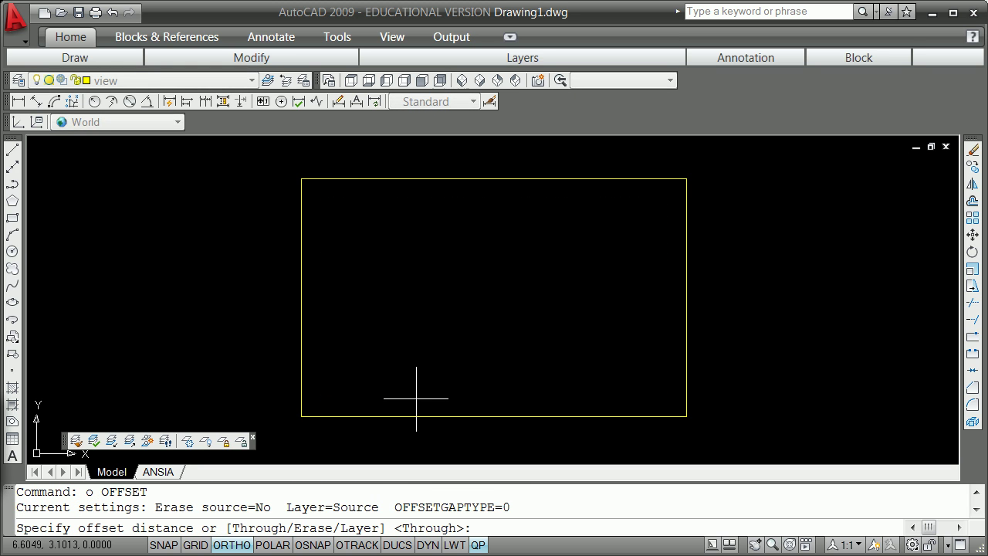
text(1)
key(Return)
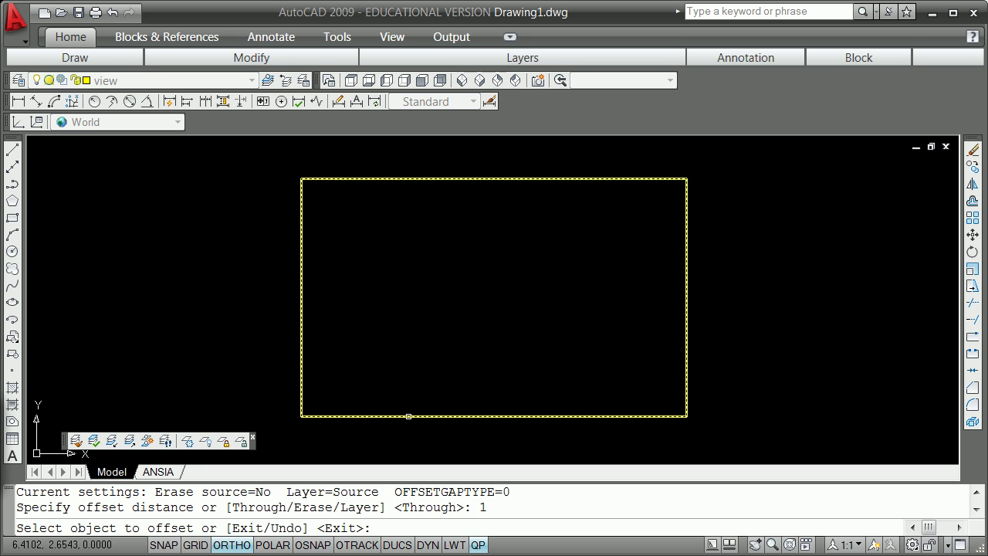
click(409, 416)
click(403, 406)
key(Return)
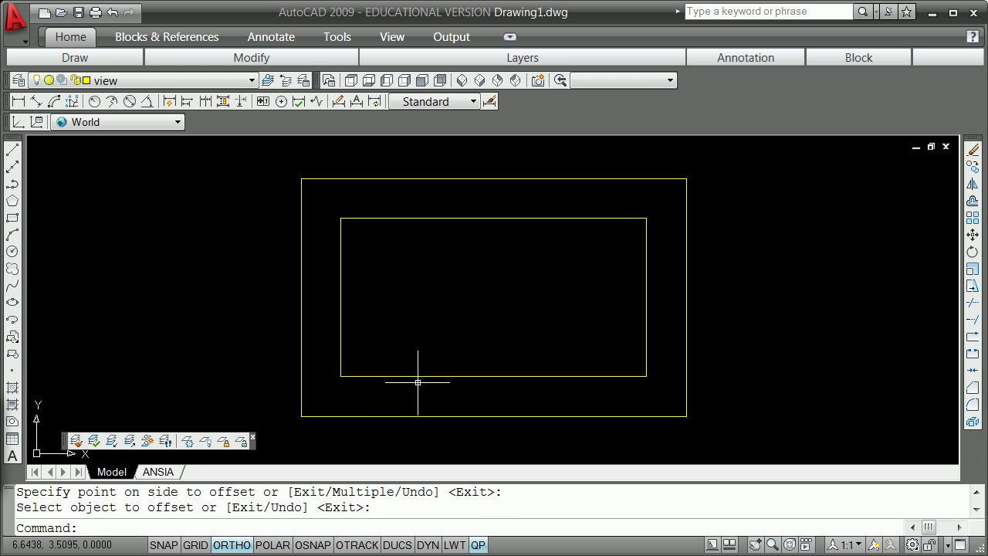
Explode the inner offset rectangle into separate lines
click(417, 376)
text(x)
key(Return)
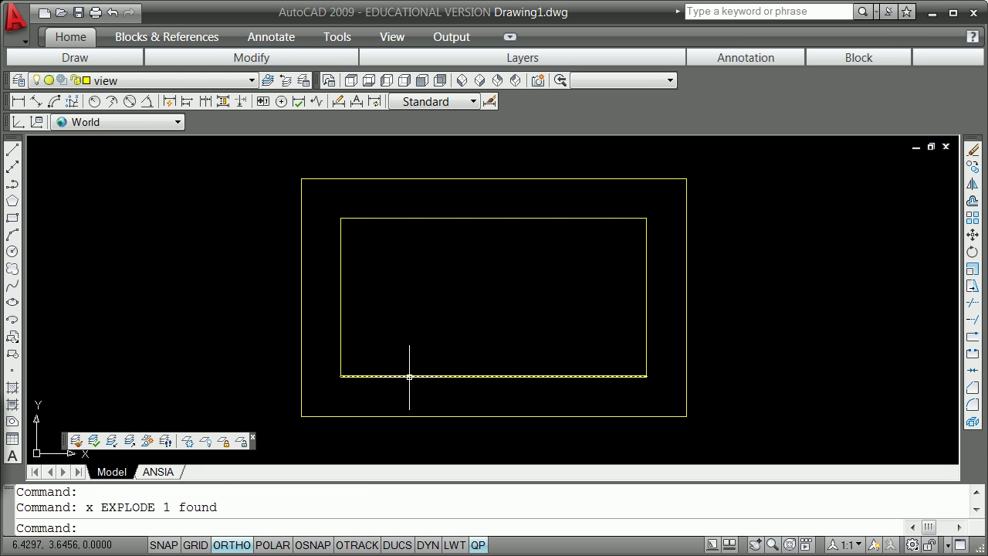
click(410, 376)
key(Escape)
key(Escape)
Erase the left, top and right sides of the inner rectangle, keeping only its bottom line
text(e)
key(Return)
click(344, 301)
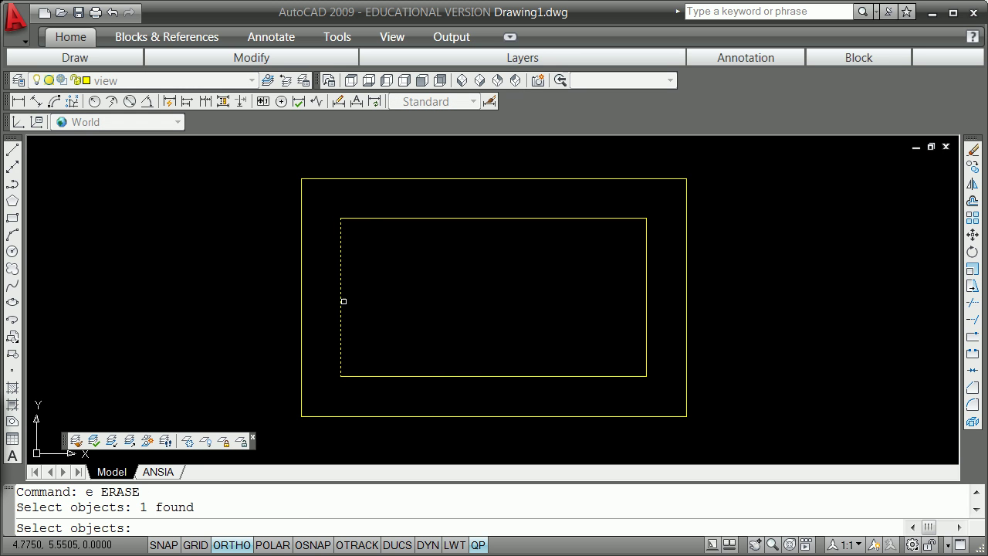
click(368, 218)
click(650, 266)
key(Return)
click(565, 376)
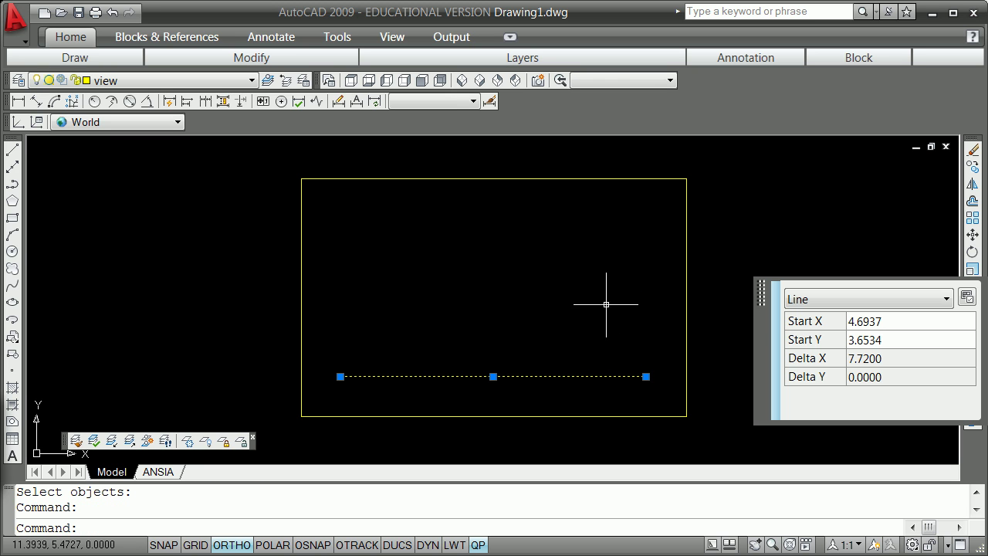
key(Escape)
key(Escape)
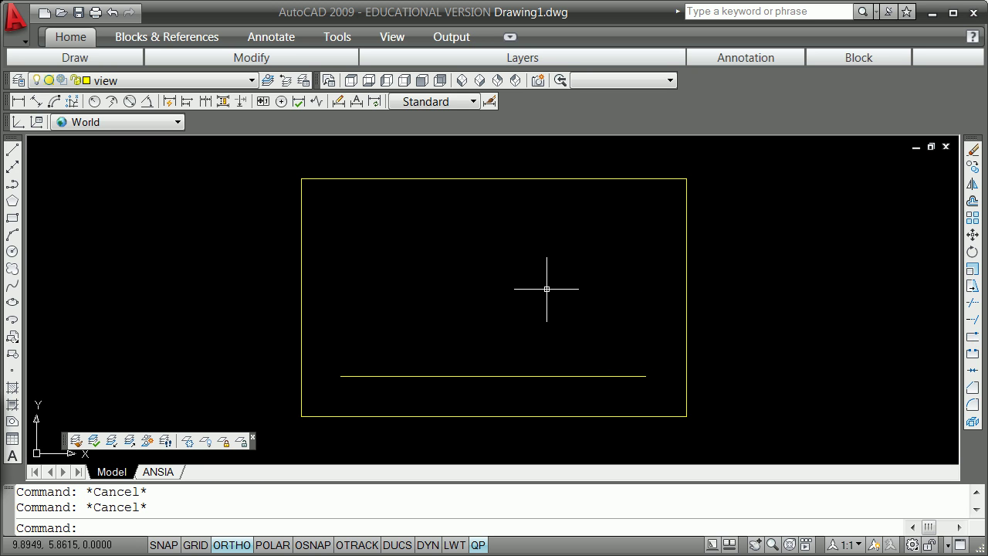
Convert the remaining inner bottom line to a polyline with PEDIT and check its object type
text(pedit)
key(Return)
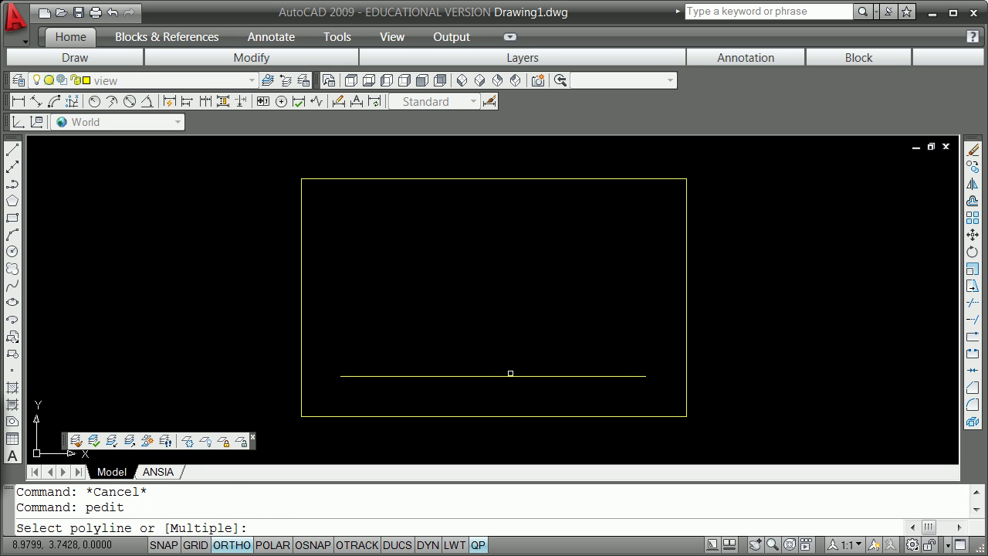
click(511, 376)
key(Return)
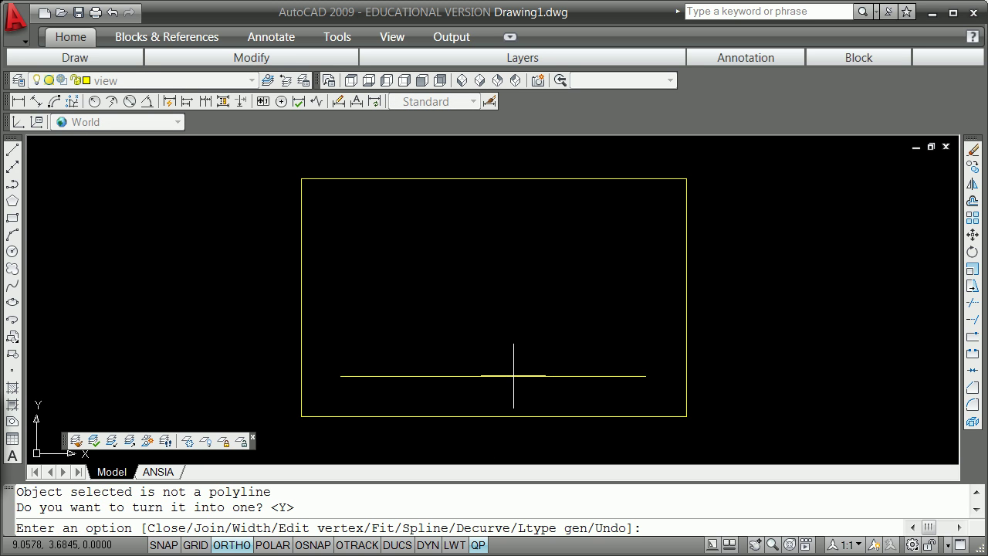
key(Return)
click(518, 376)
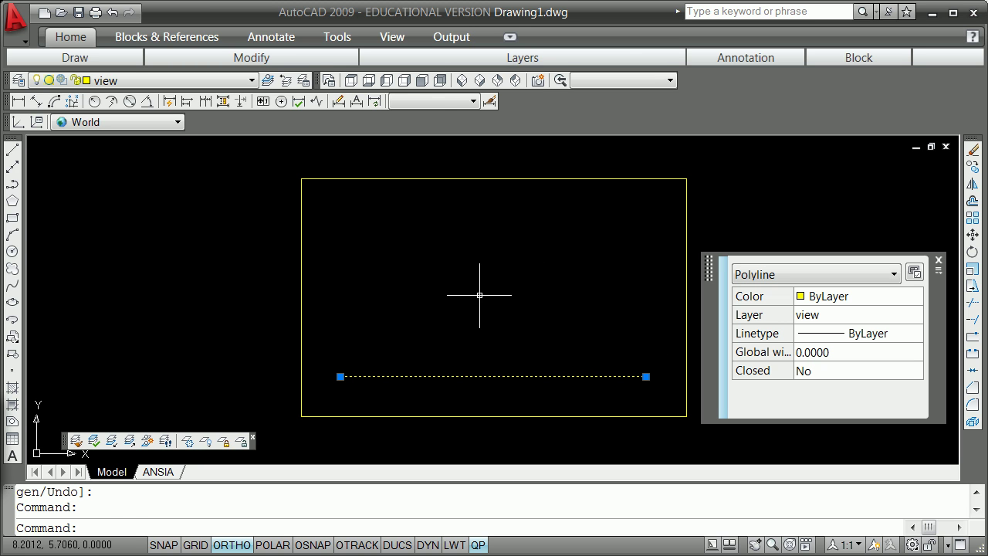
key(Escape)
key(Escape)
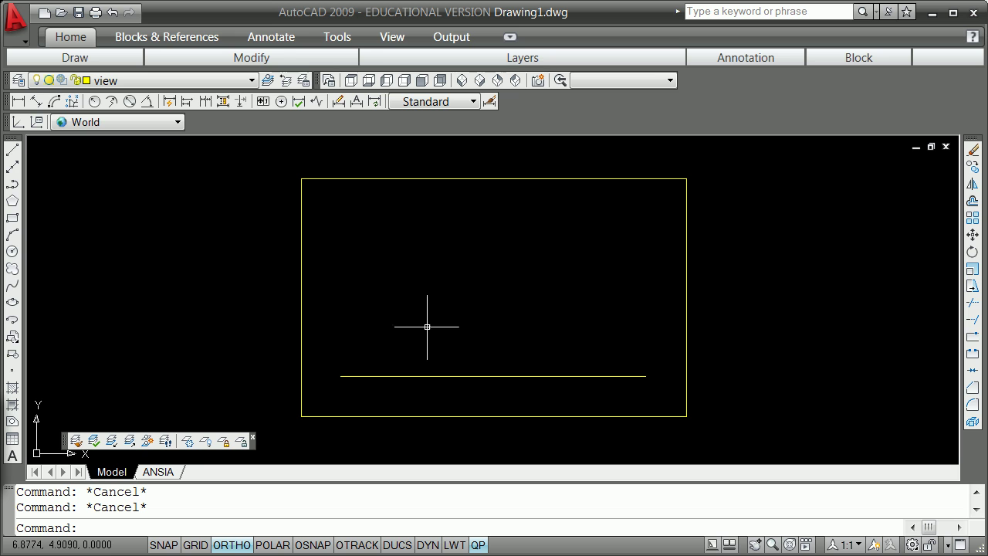
Explode the single-segment inner polyline back into a plain line
text(x)
key(Return)
click(481, 376)
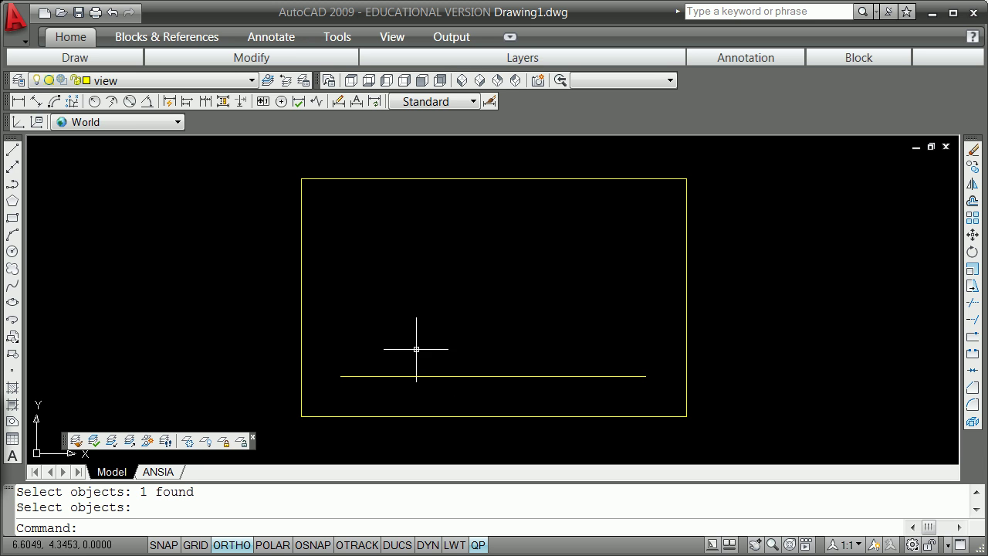
Change the layer of the inner horizontal line from view to object in its properties
click(463, 376)
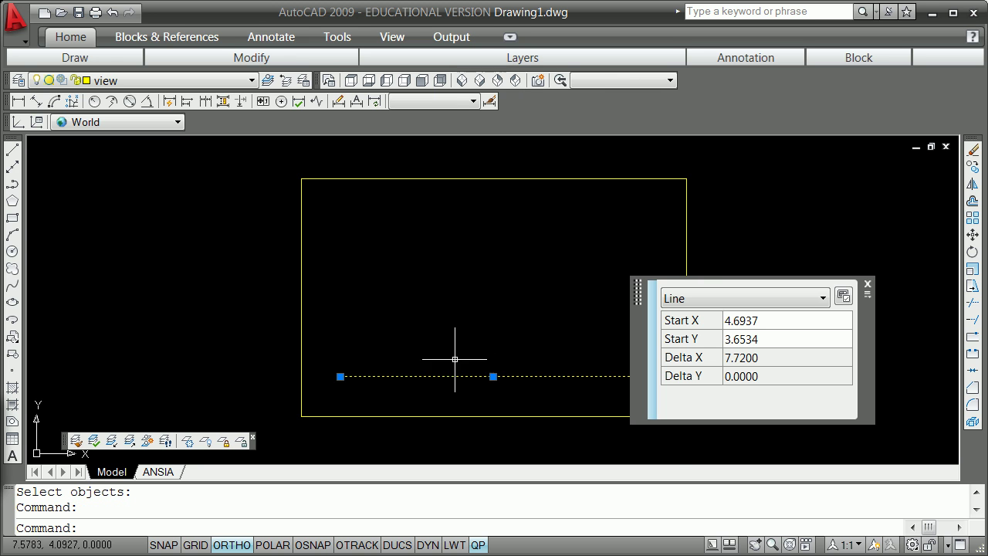
right_click(486, 269)
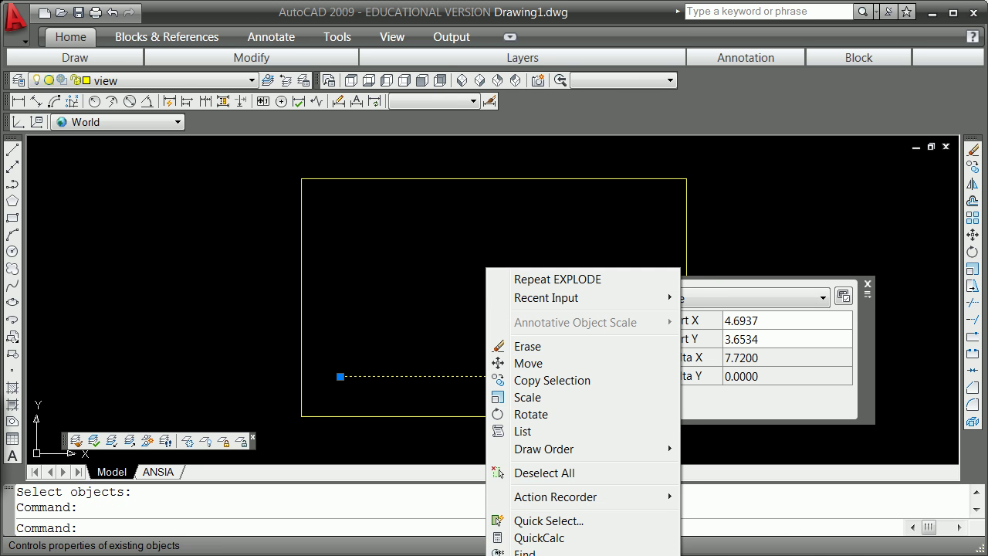
click(533, 555)
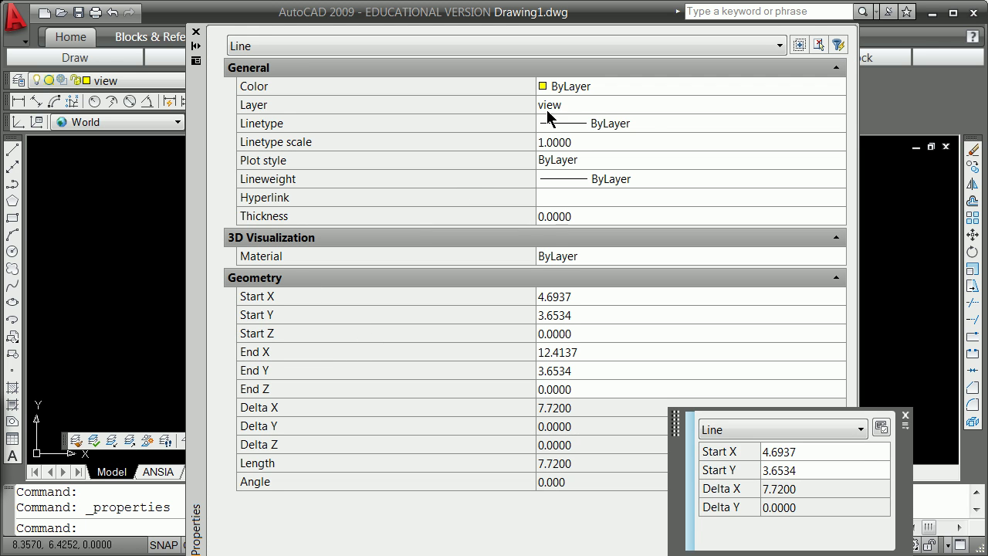
click(573, 104)
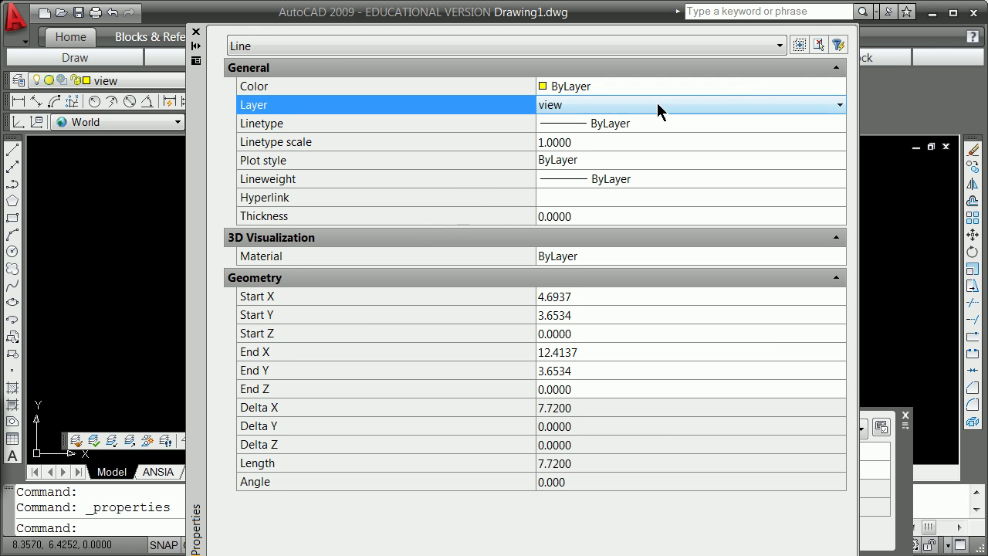
click(848, 107)
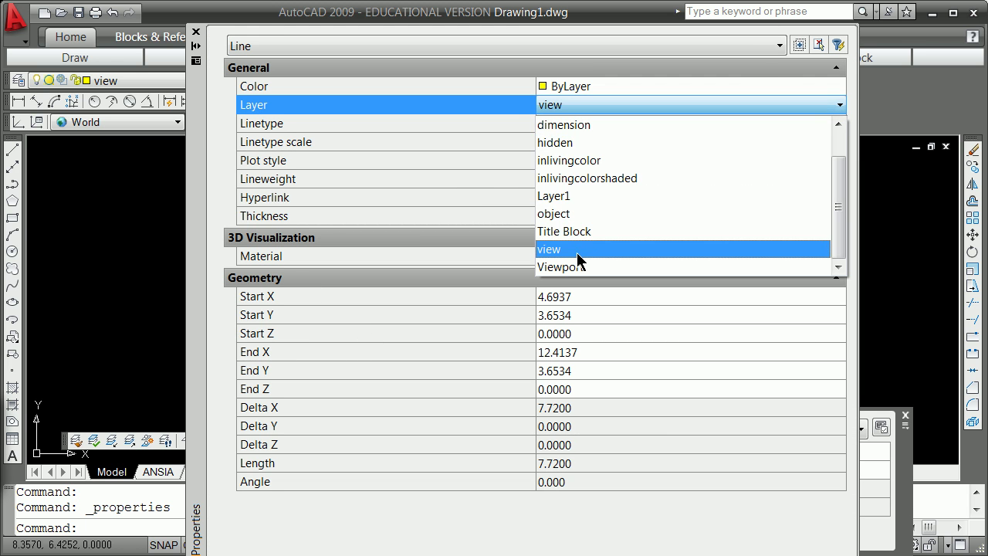
drag(838, 205, 849, 150)
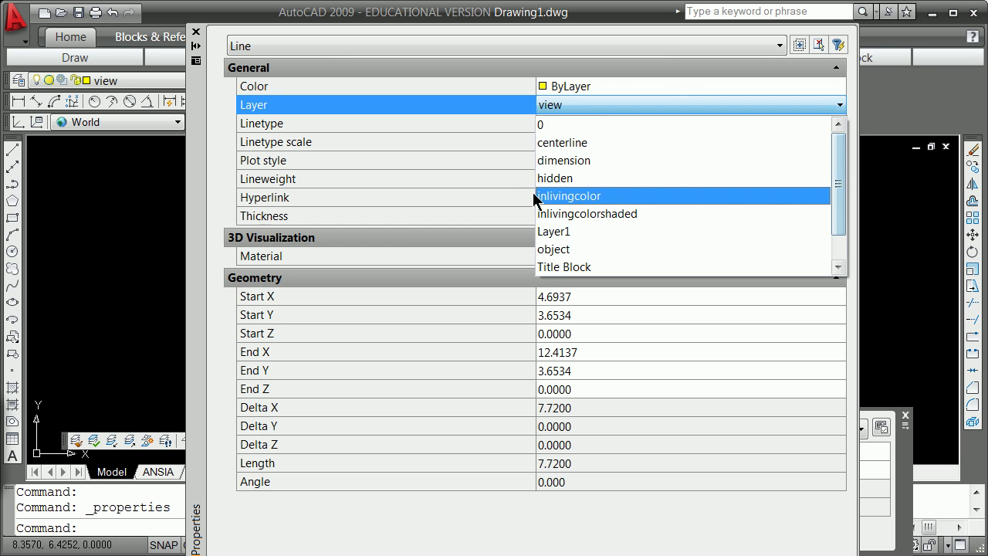
click(584, 250)
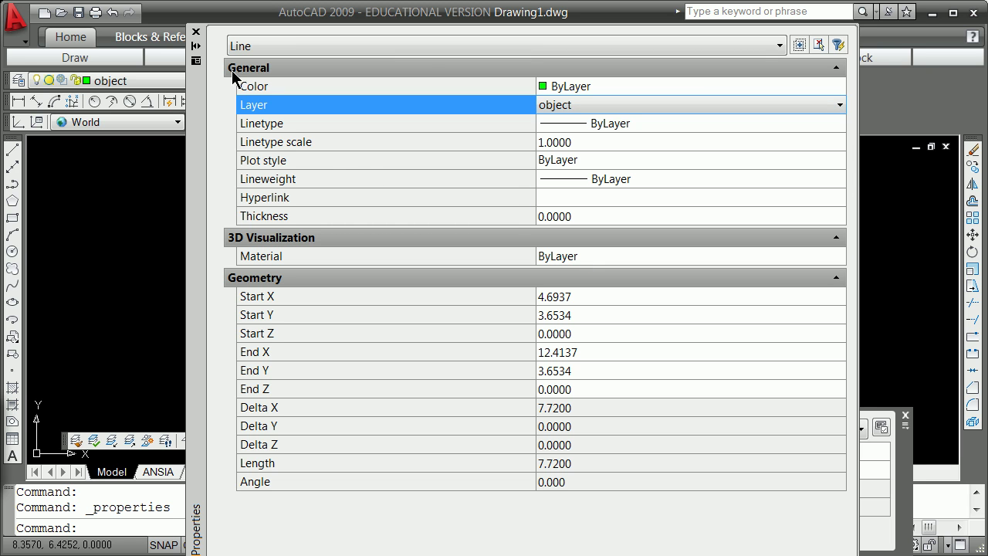
click(196, 31)
key(Escape)
key(Escape)
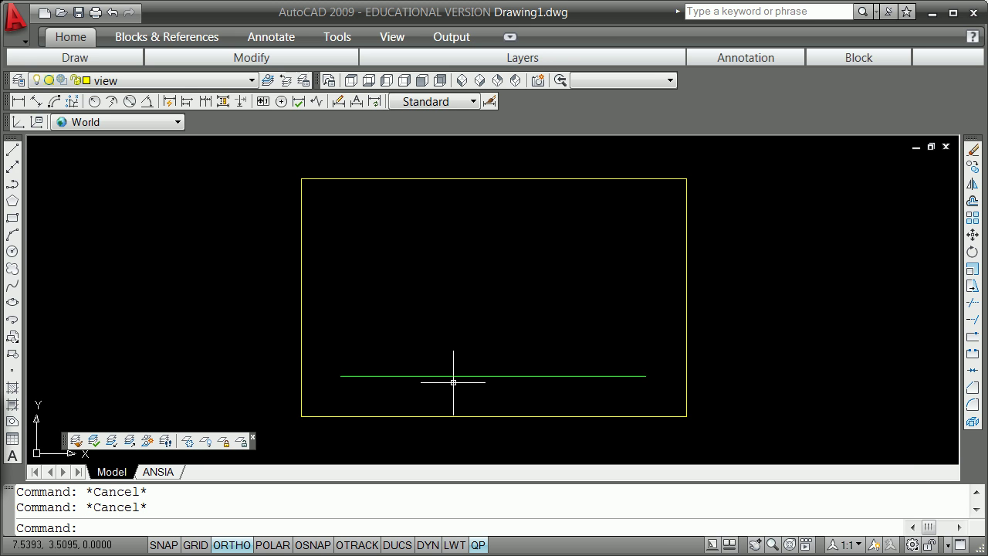
click(425, 376)
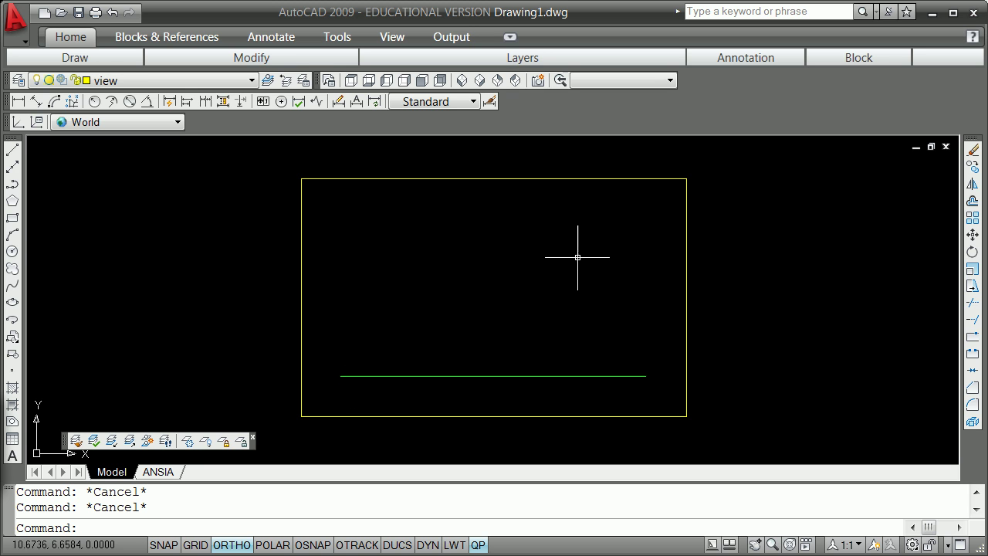
click(701, 162)
key(Escape)
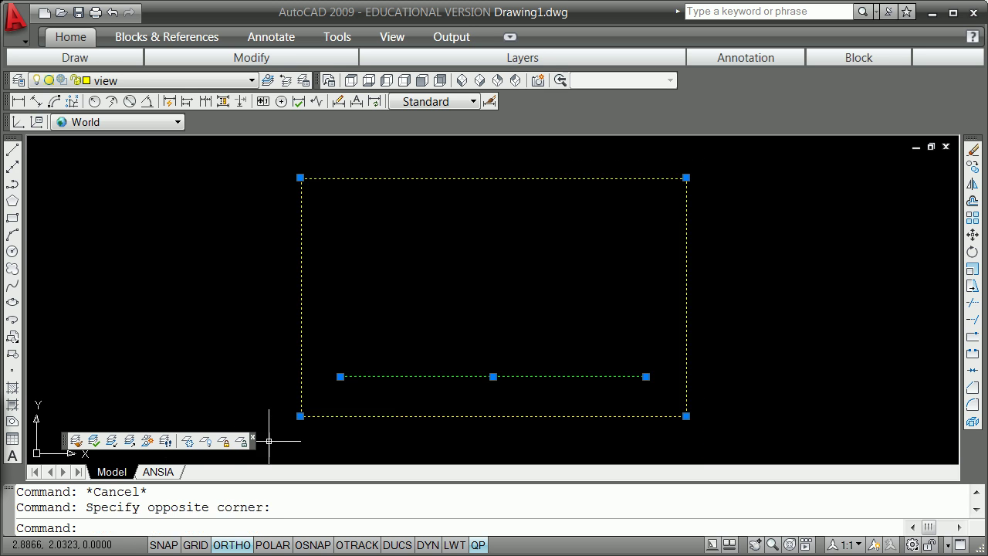
Make a copy of the green line rotated 30 degrees about its left endpoint, using grip Rotate with the Copy option
click(490, 376)
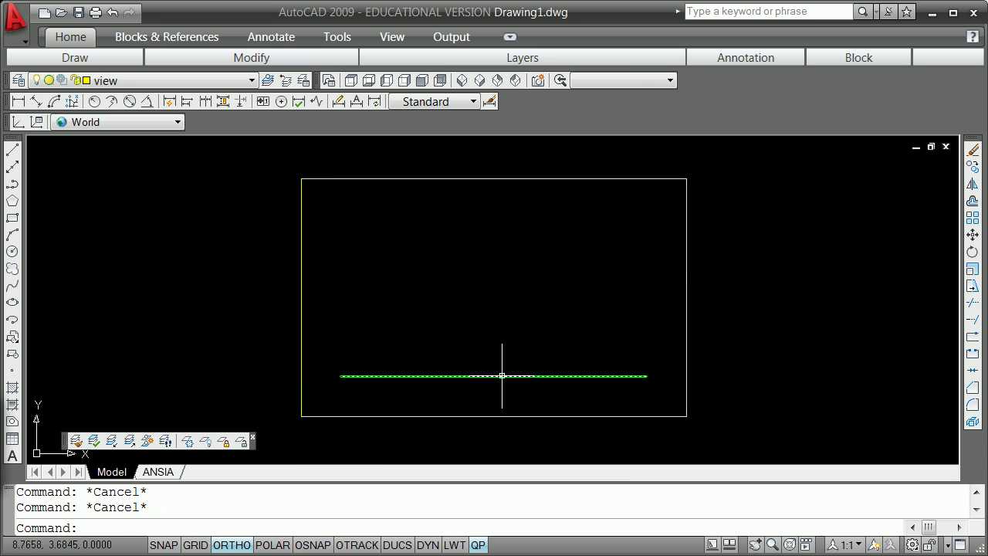
click(503, 376)
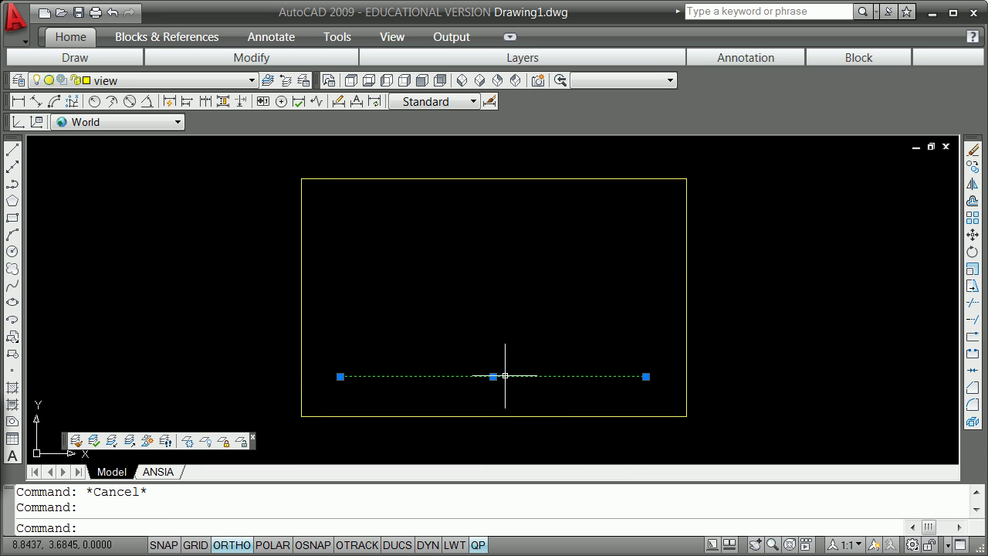
click(341, 376)
key(space)
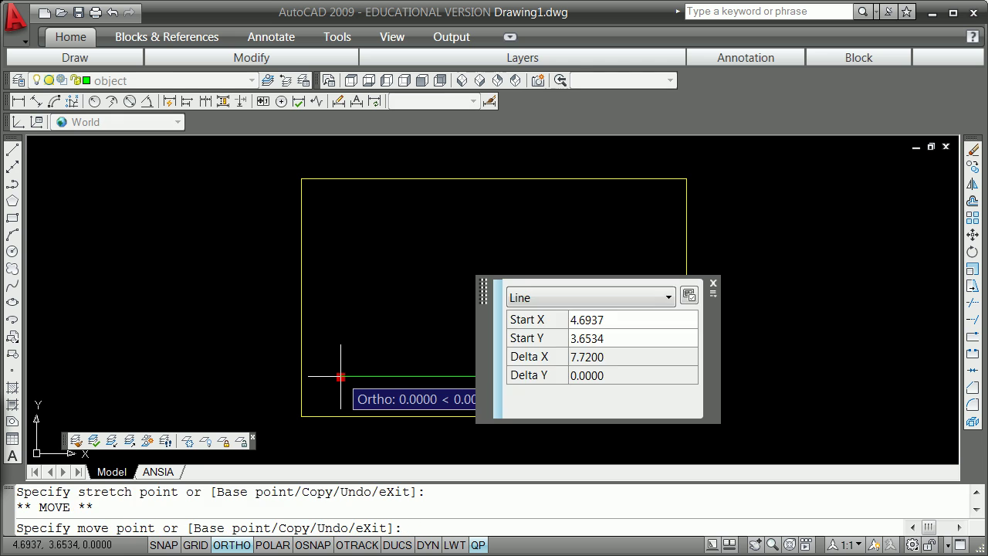
key(space)
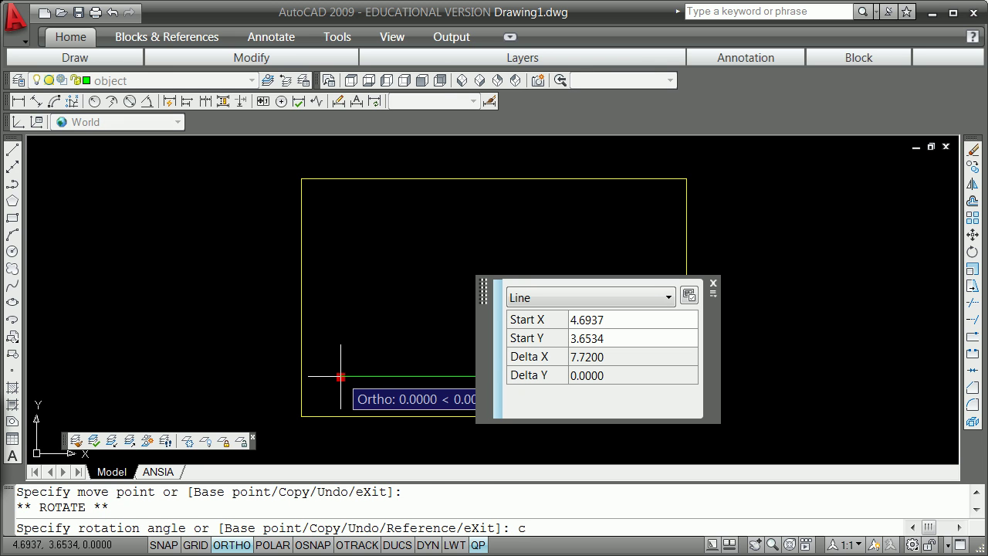
key(Return)
key(Return)
key(Escape)
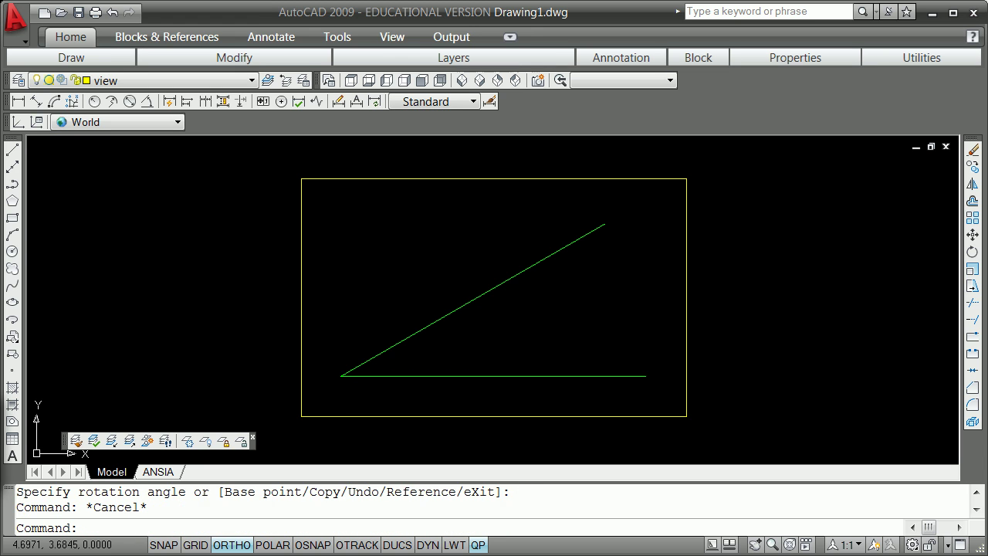
key(Escape)
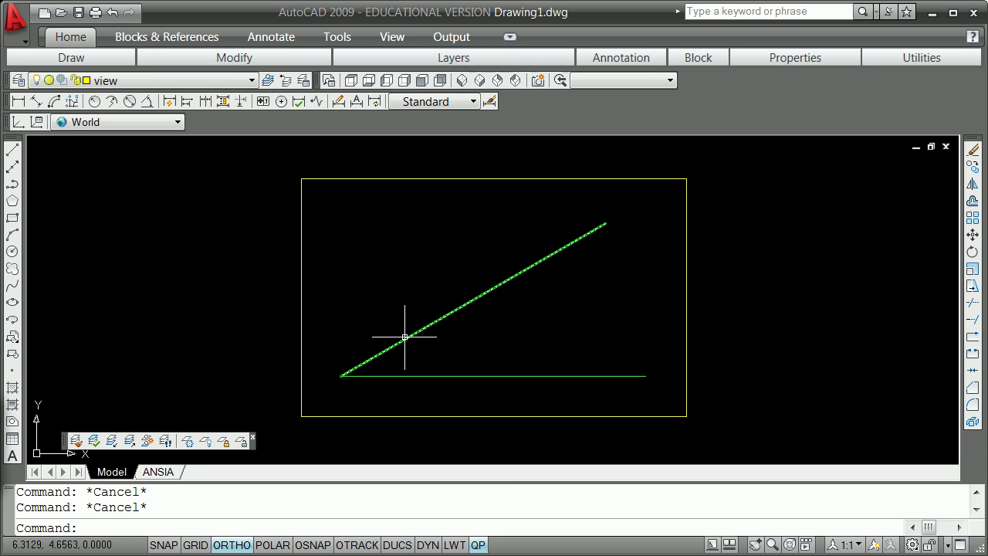
mouse_move(469, 304)
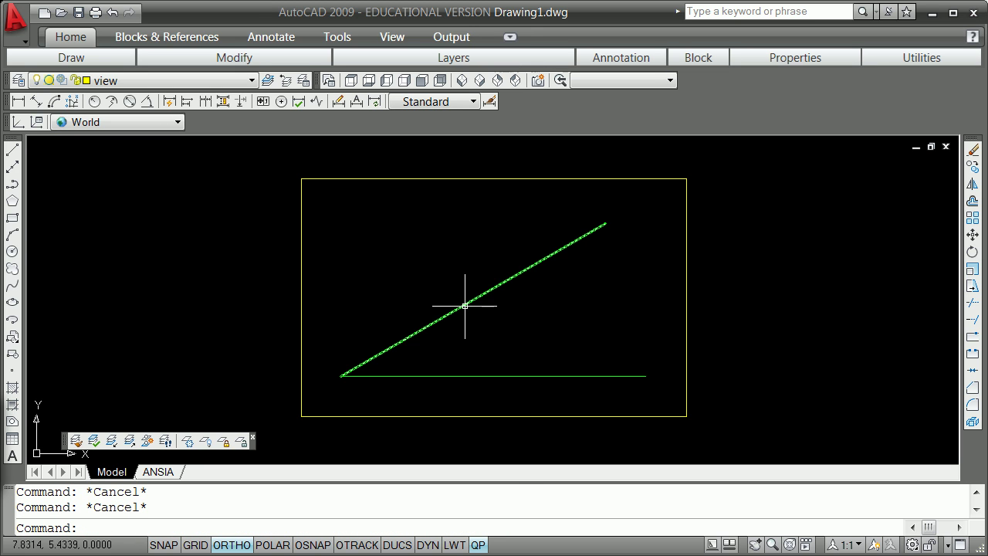
click(473, 297)
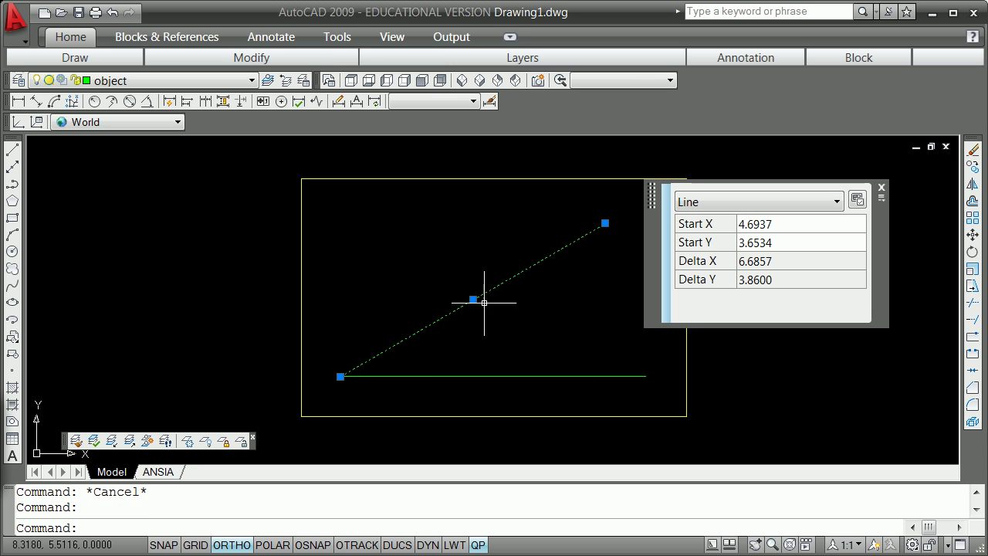
right_click(529, 325)
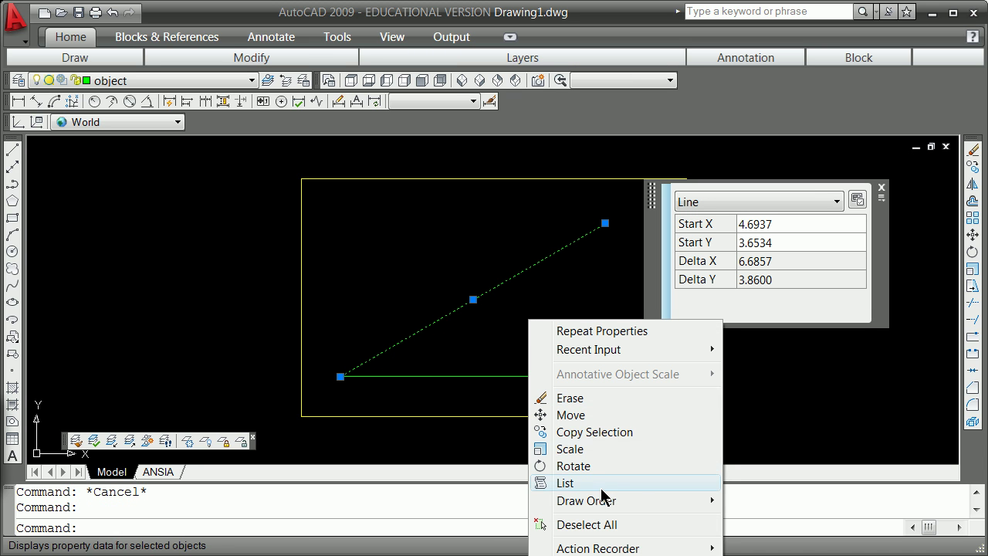
click(439, 255)
key(Escape)
key(Escape)
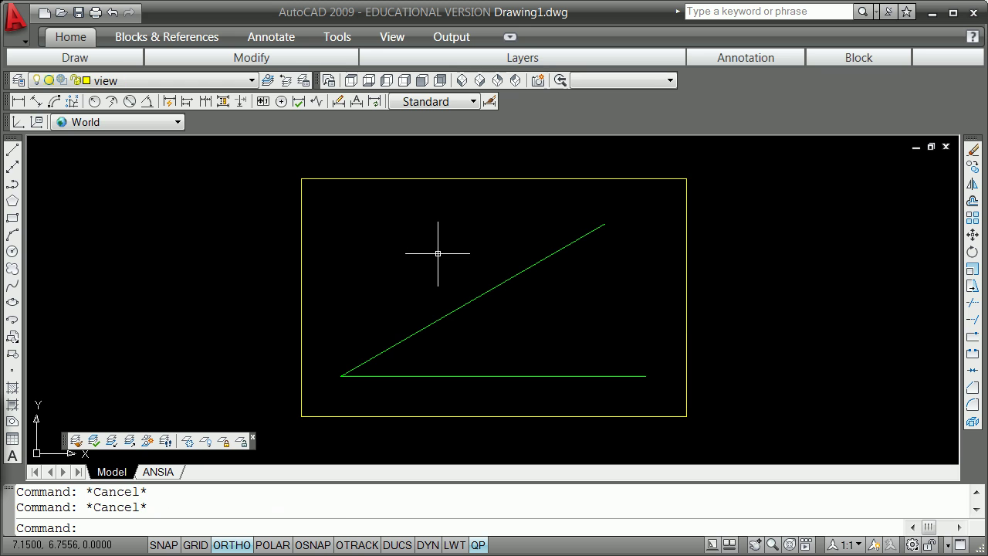
Set the angled green line's total length to 2 with the Lengthen command's Total option
text(len)
key(Return)
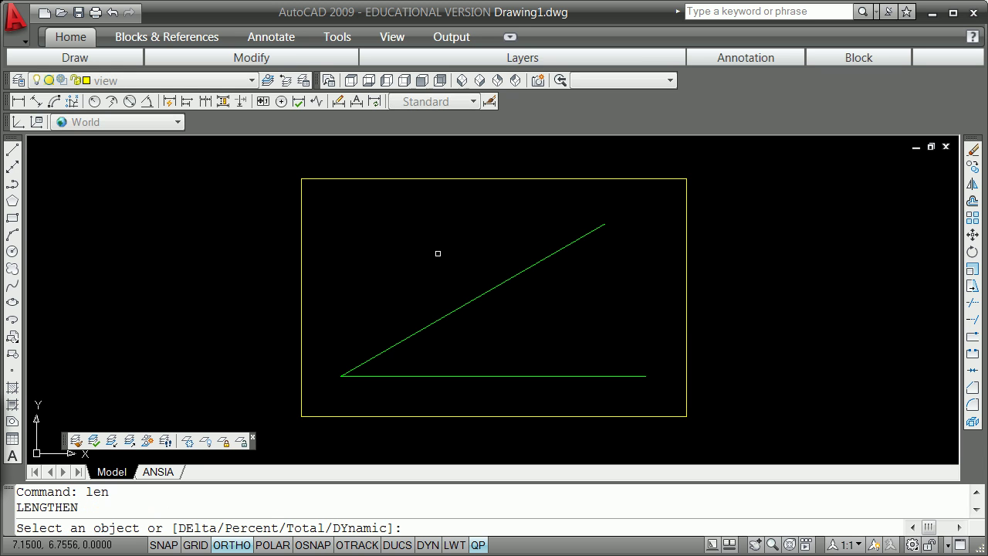
text(to)
key(Return)
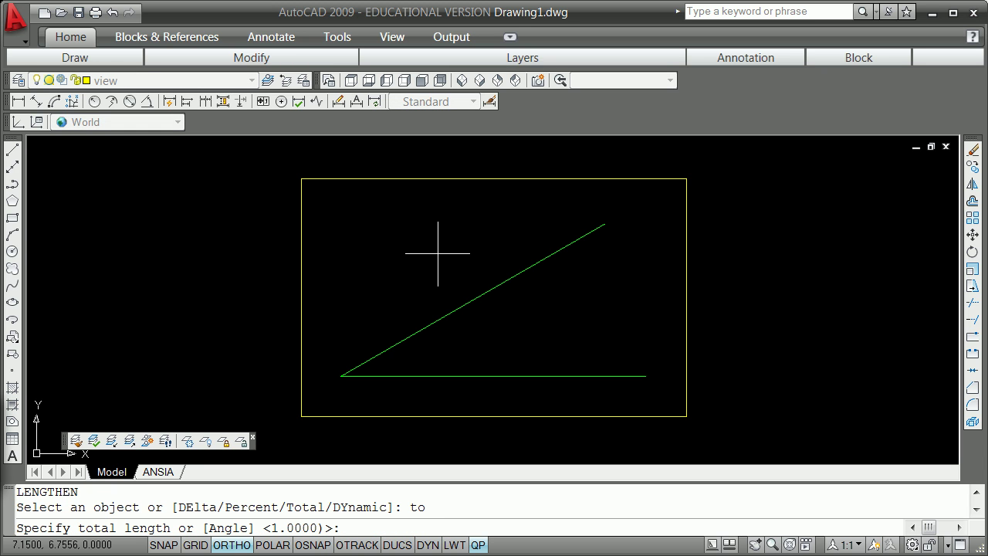
text(2)
key(Return)
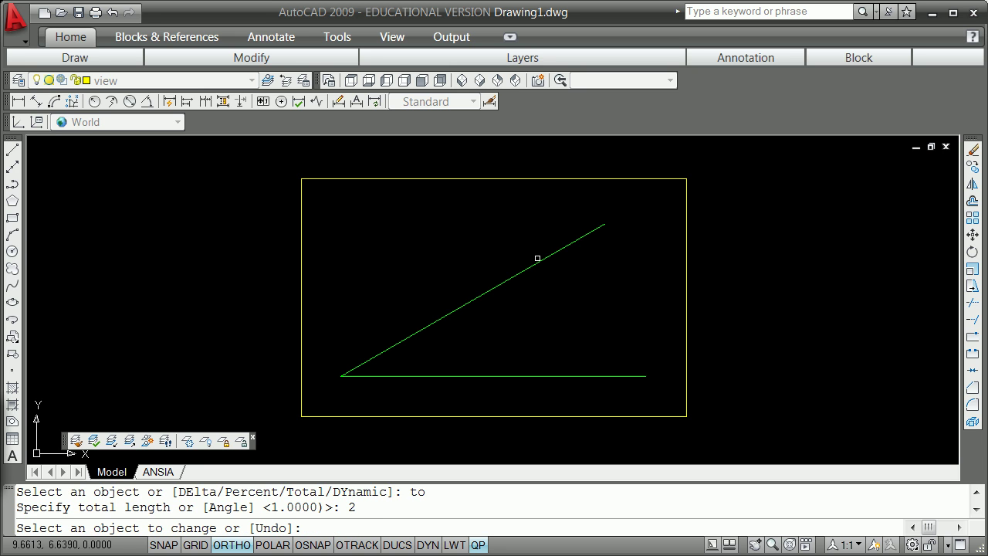
click(551, 255)
key(Escape)
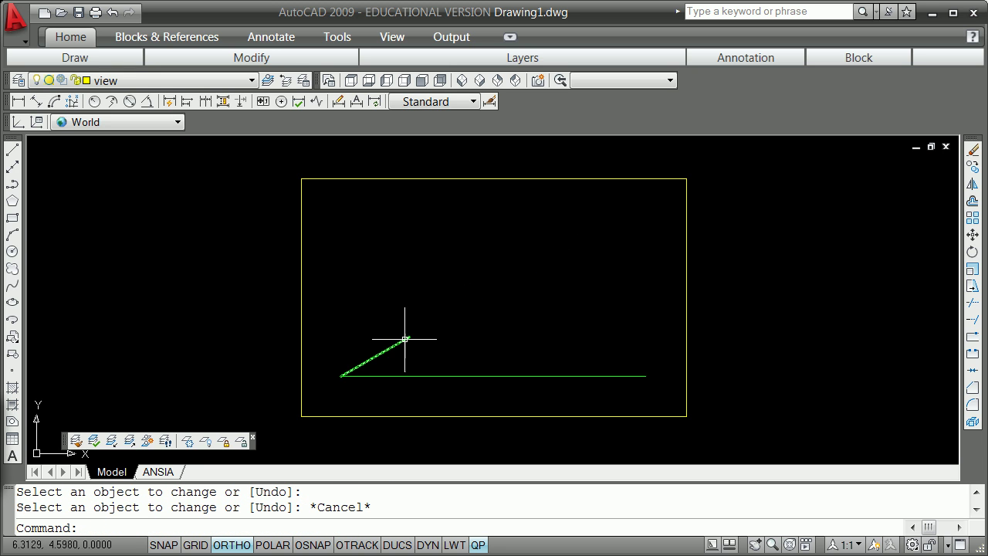
Make a copy of the short angled line rotated -90 degrees about its upper endpoint, using grip Rotate with the Copy option
click(404, 338)
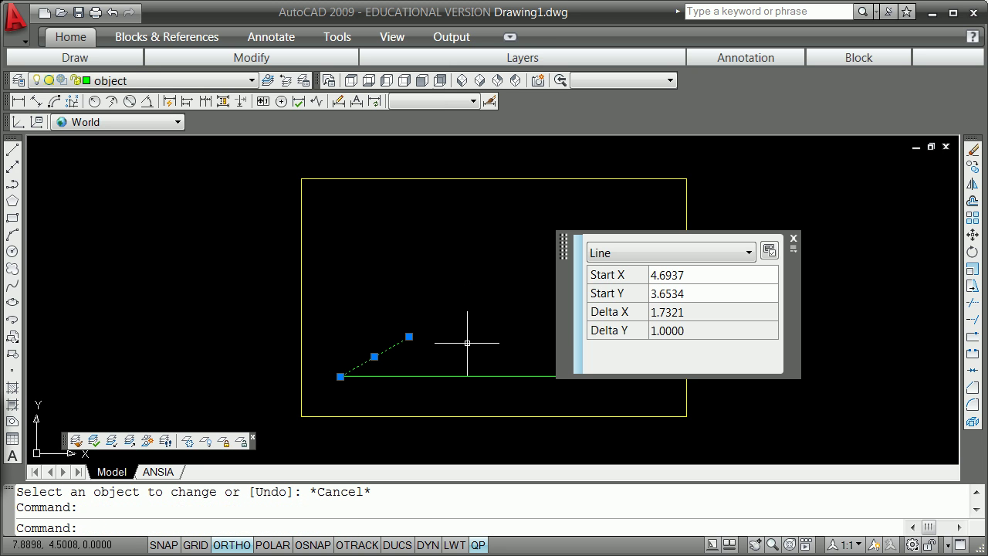
click(408, 336)
key(space)
key(space)
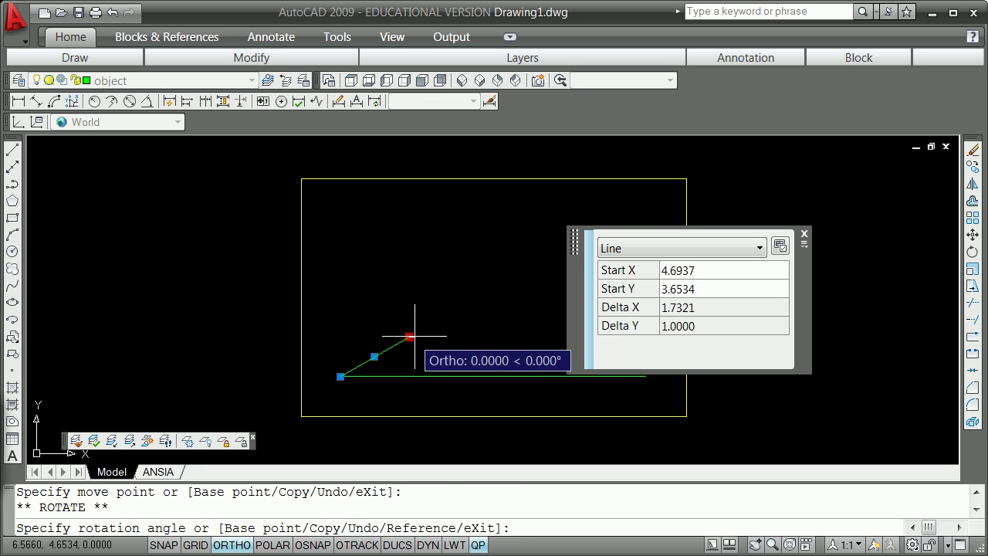
key(Return)
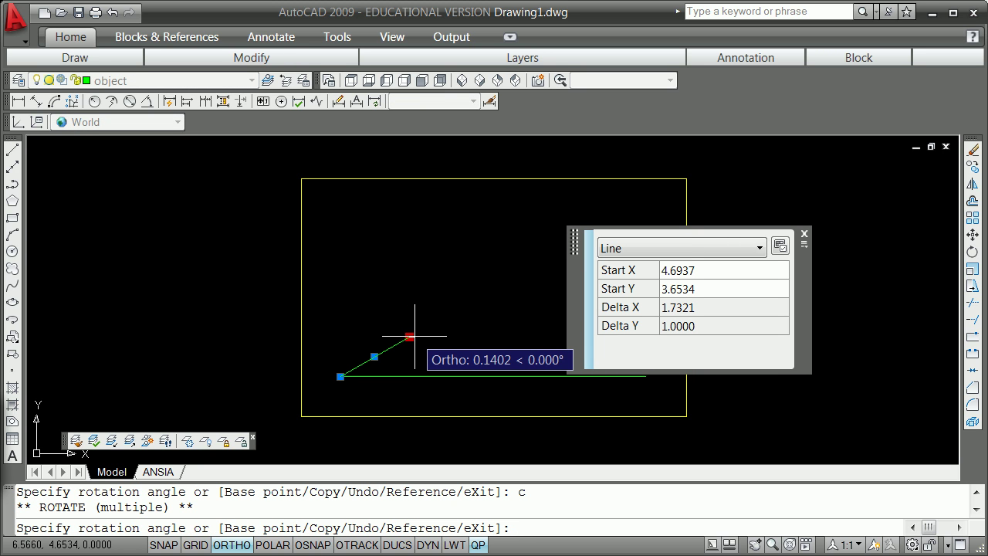
text(-90)
key(Return)
key(Return)
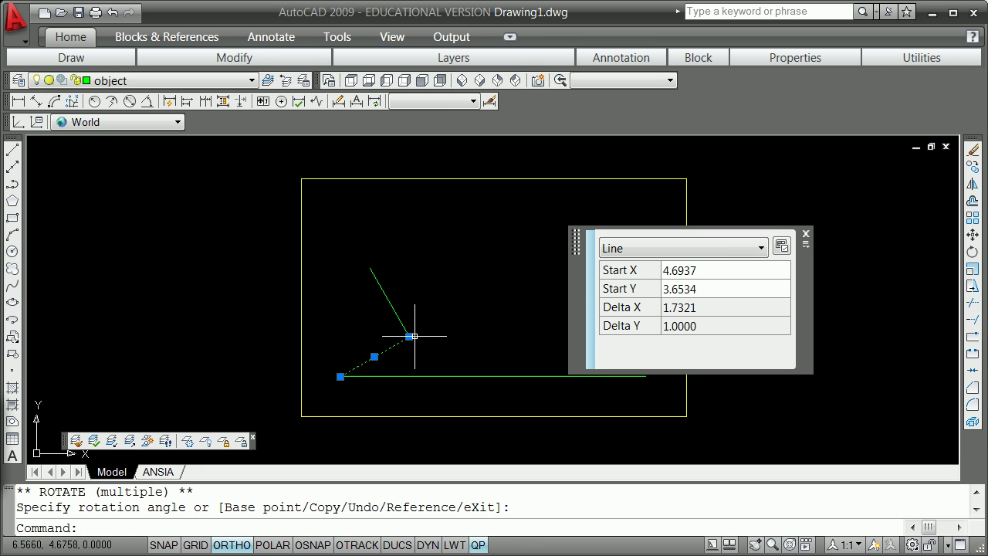
key(Escape)
key(Escape)
Turn on Dynamic Input and grip-stretch the free upper end of the new line to a length of 3
click(428, 545)
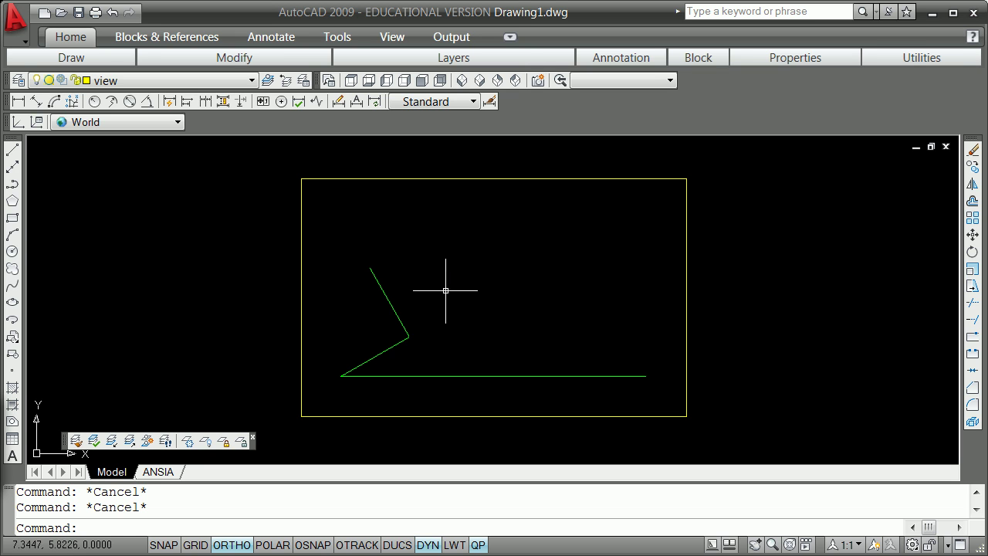
click(392, 308)
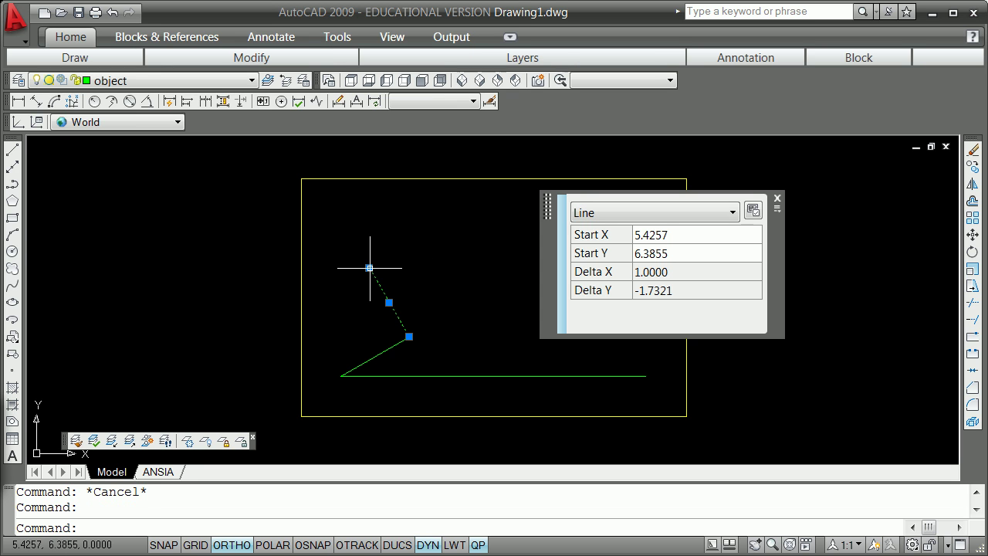
click(369, 268)
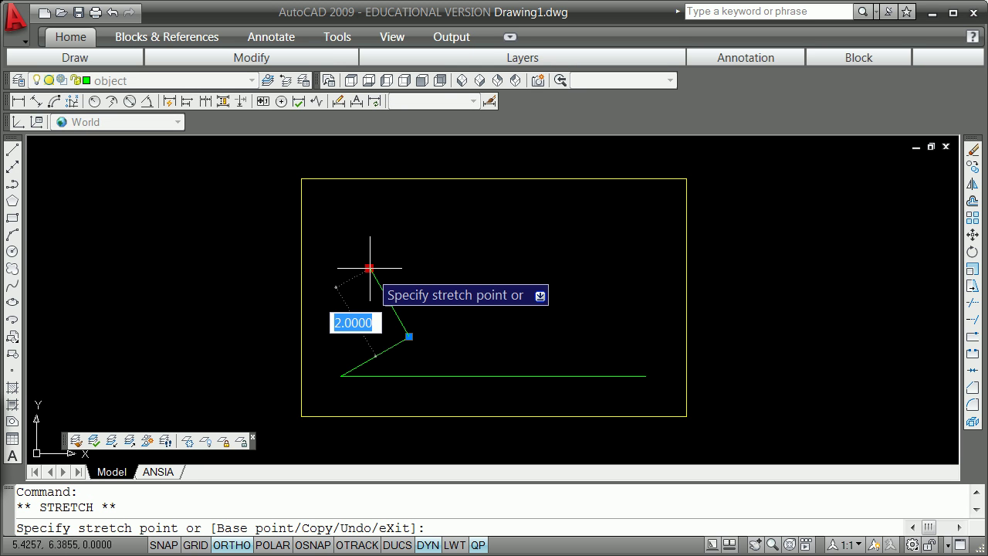
text(3)
key(Return)
key(Escape)
key(Escape)
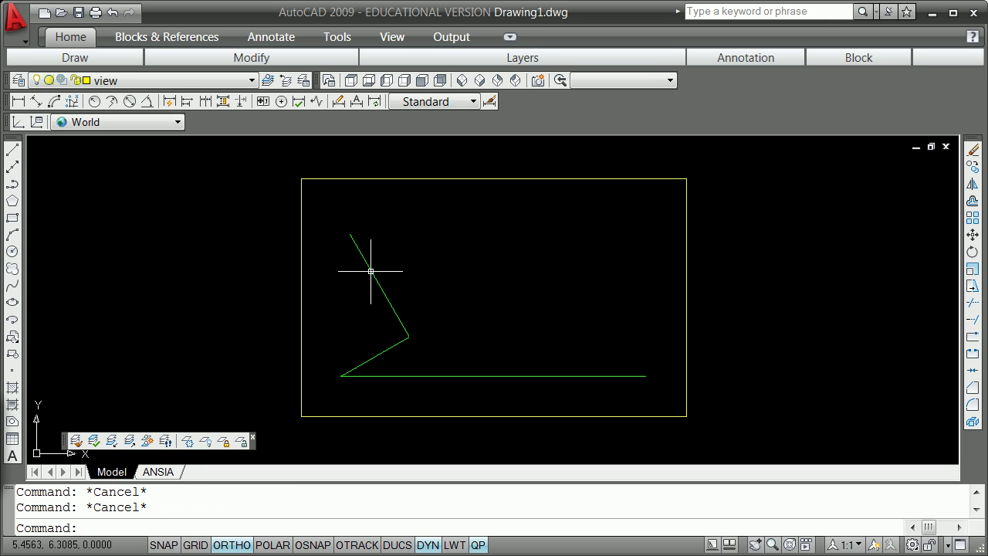
text(len)
key(Return)
key(Escape)
key(Return)
key(Escape)
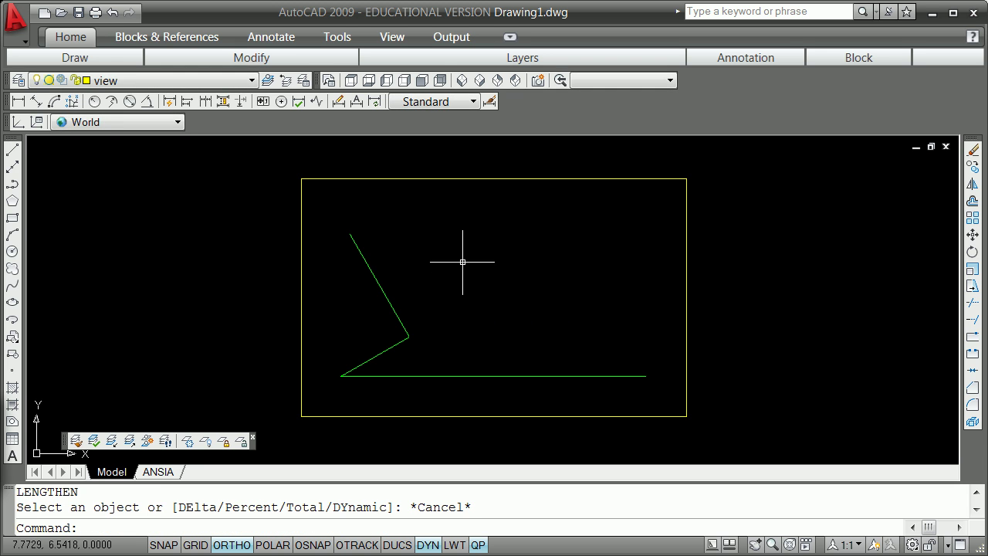
key(Return)
key(Escape)
Review the grip-stretching Dimension Input settings under Dynamic Input in Drafting Settings, closing the dialogs without saving
shift+right_click(462, 261)
click(486, 553)
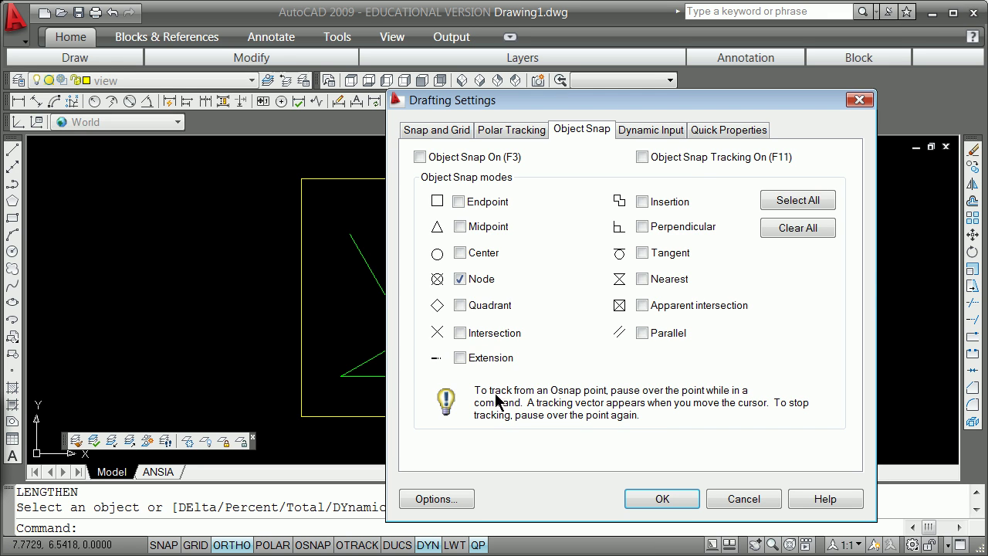
click(670, 130)
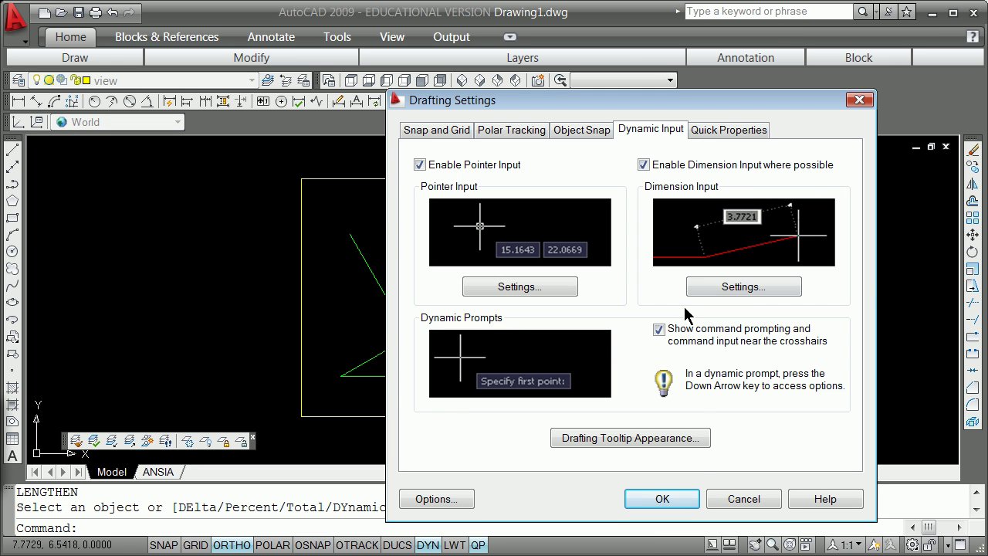
click(726, 294)
click(411, 310)
click(396, 276)
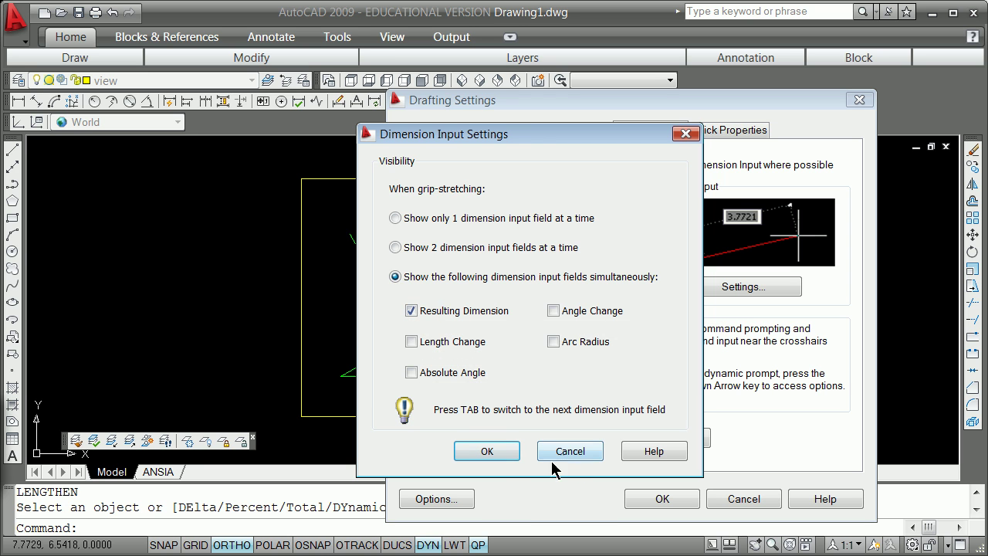
click(572, 451)
key(Escape)
Rotate the length-3 line 45 degrees about its upper endpoint using grips without copying, and undo the rotation
scroll(381, 315, up, 3)
scroll(389, 285, down, 1)
click(386, 275)
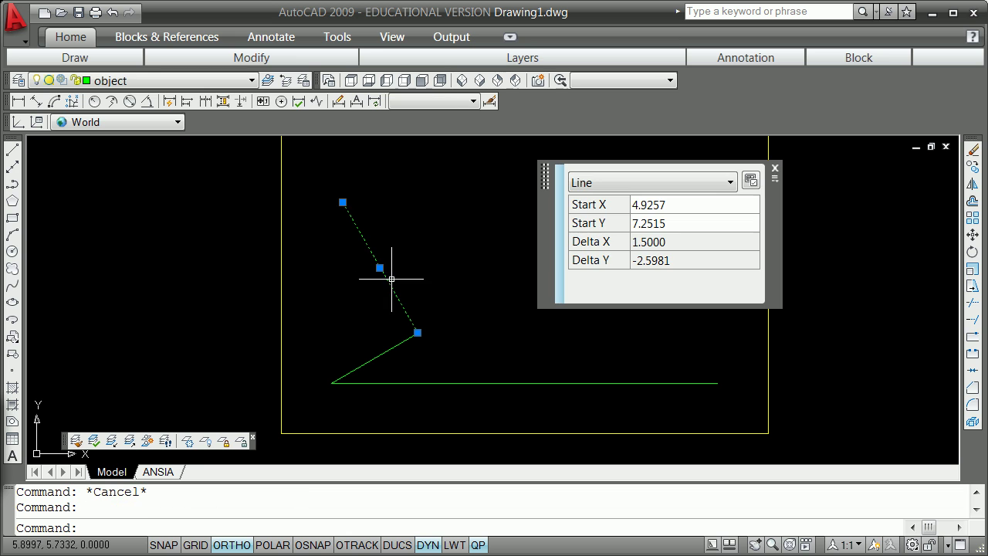
click(343, 204)
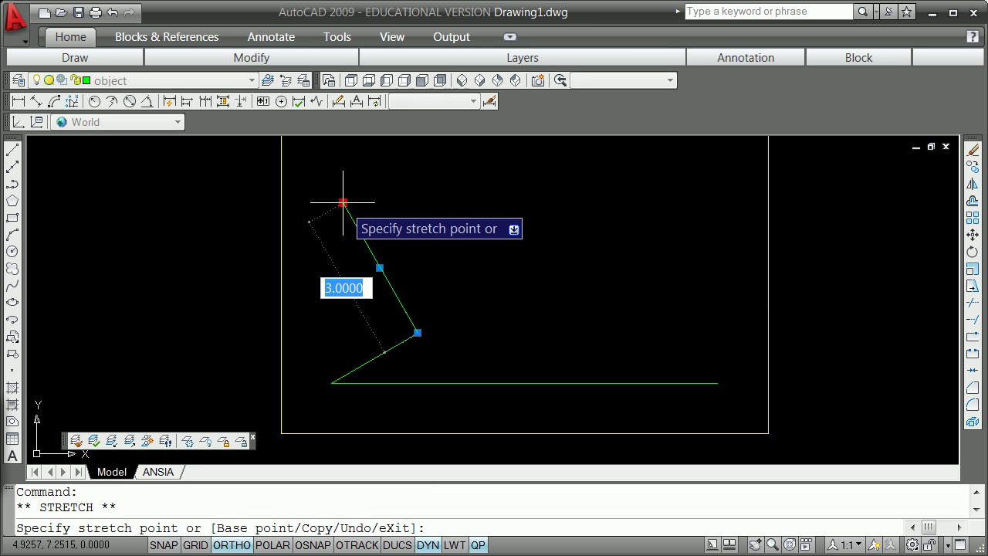
key(space)
key(space)
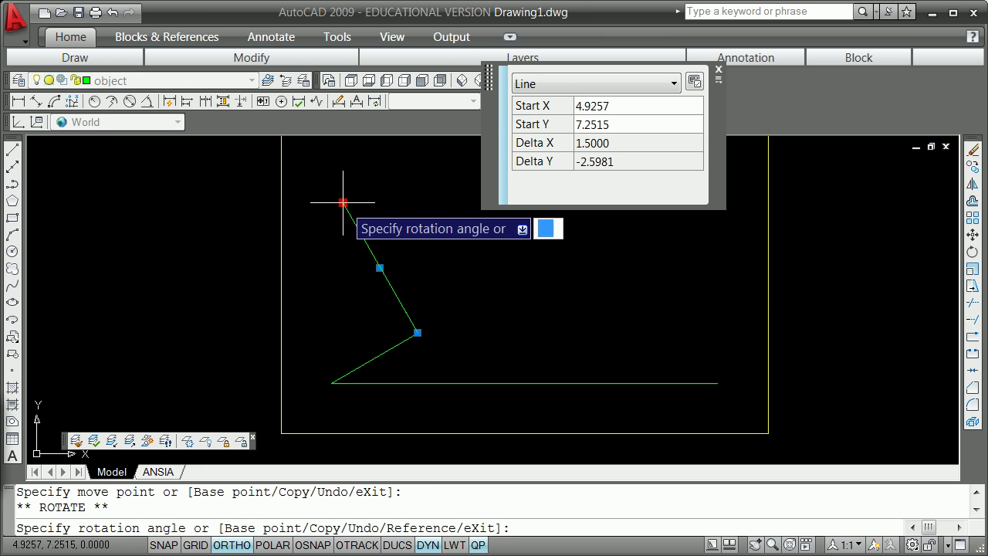
text(45)
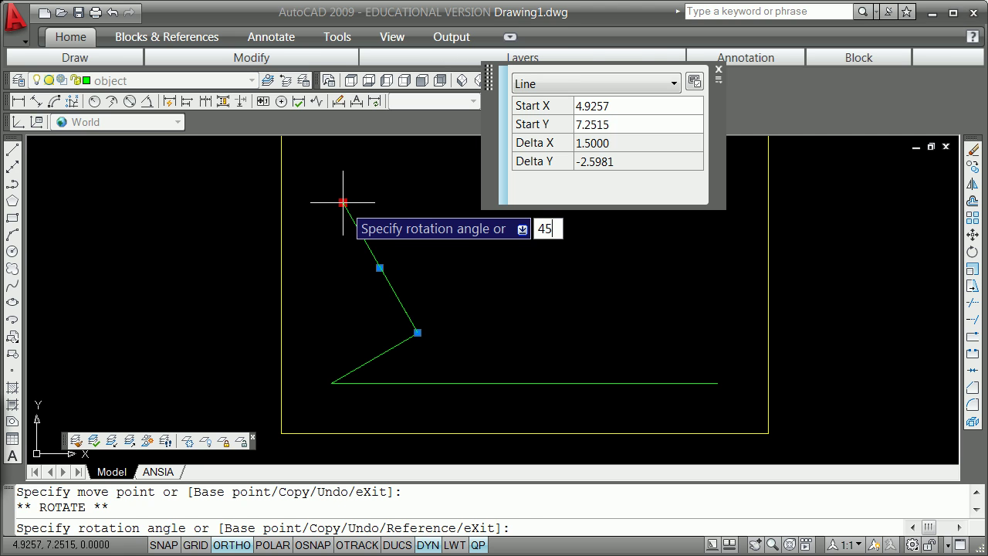
key(Return)
key(Escape)
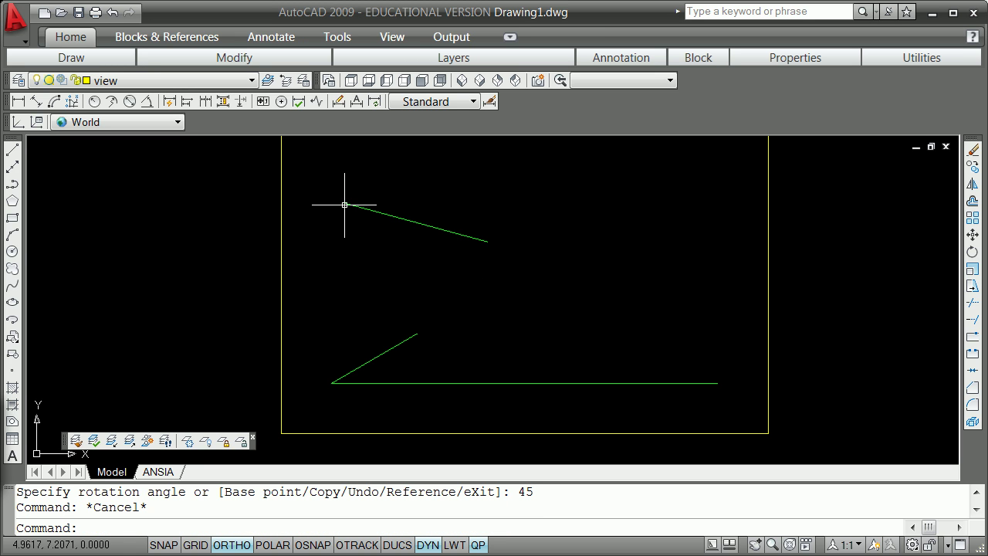
text(u)
key(Return)
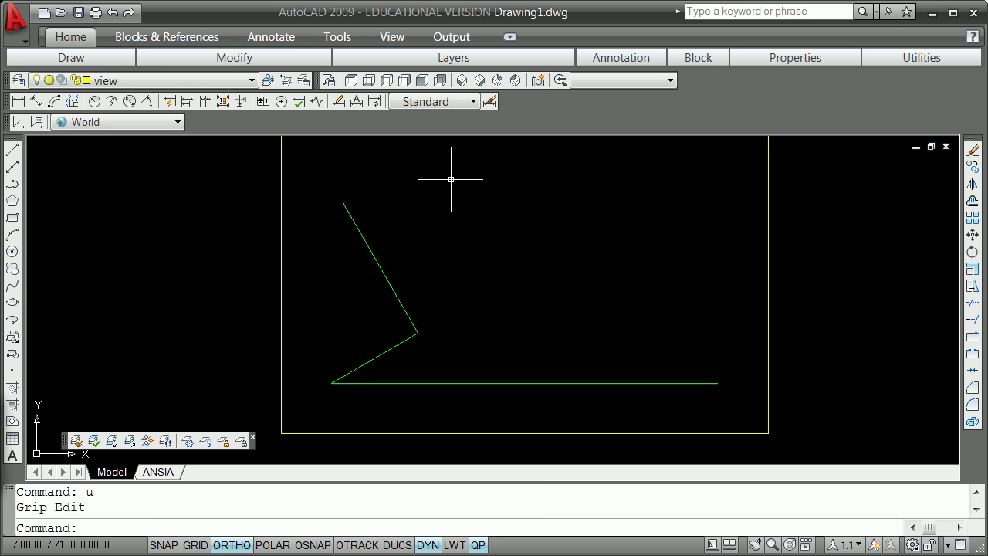
Turn off Dynamic Input, Quick Properties and Ortho mode
click(428, 545)
click(478, 545)
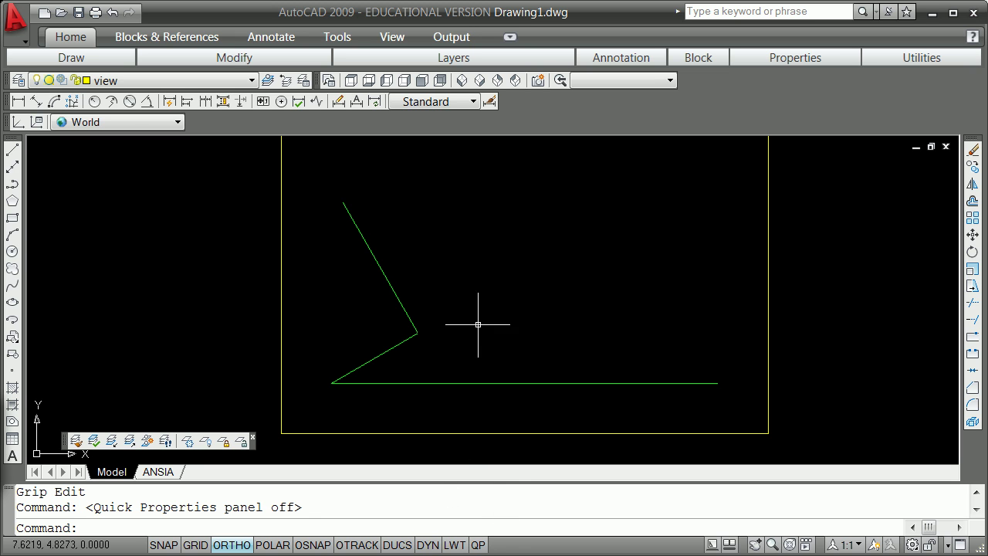
click(232, 545)
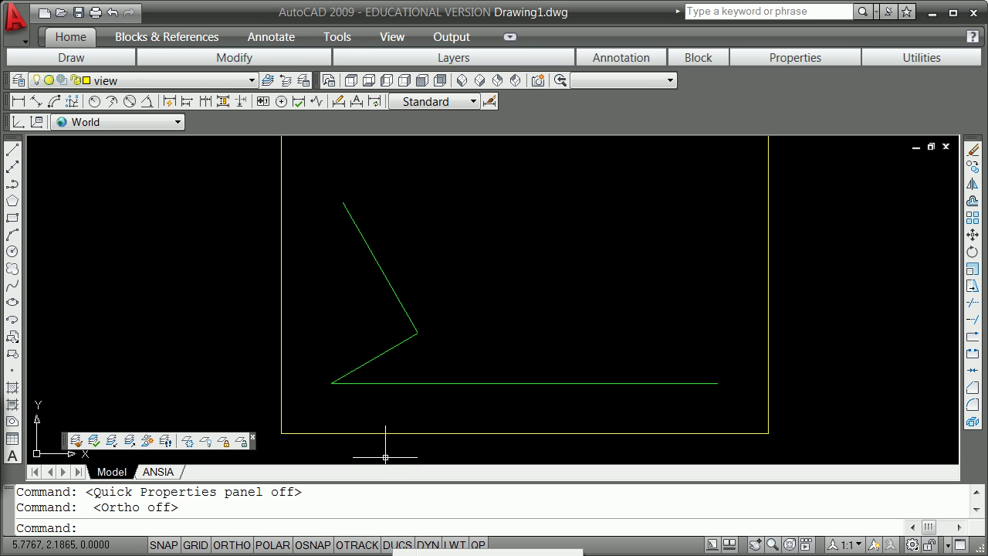
Switch the drafting mode toggles from text labels to icons and back to text labels
click(425, 554)
right_click(291, 545)
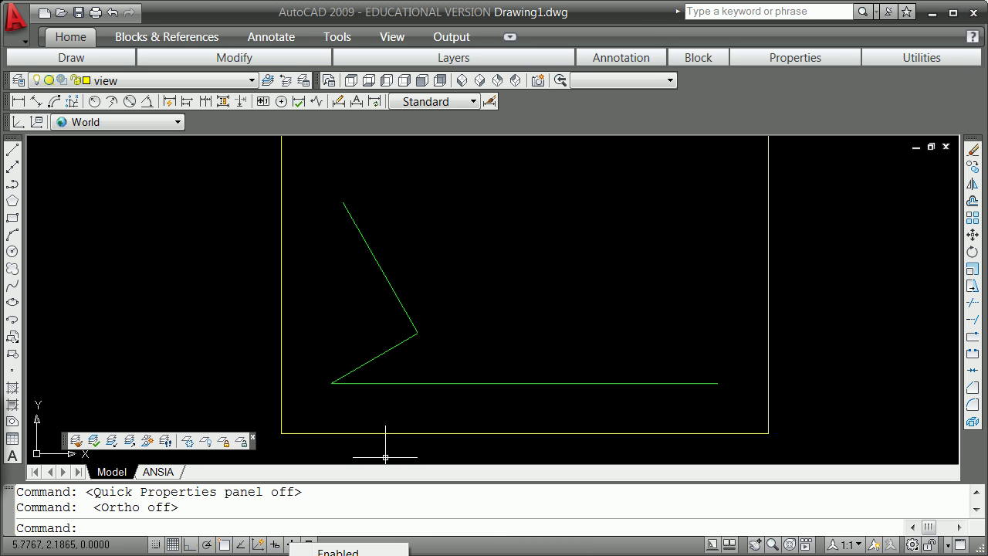
click(333, 554)
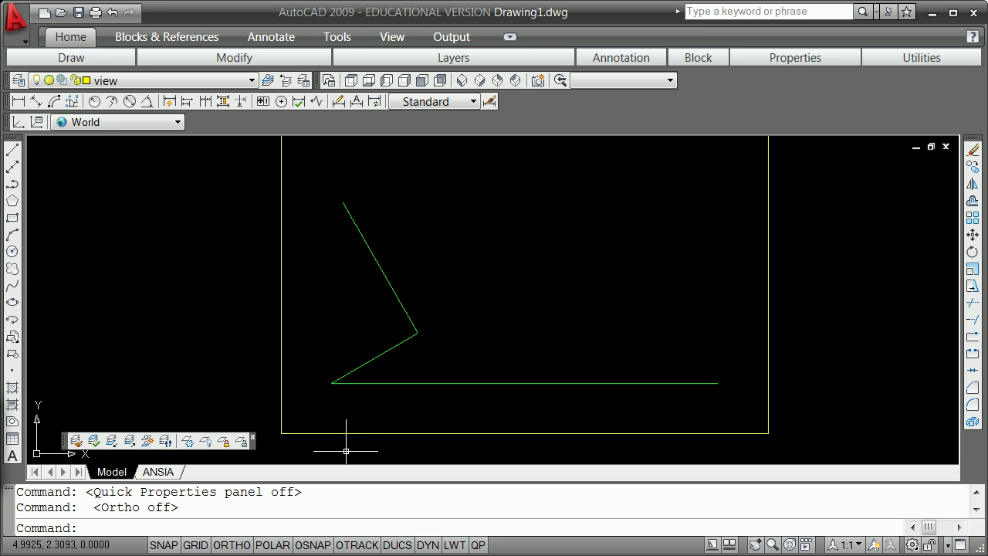
Make a copy of the length-3 line rotated 45 degrees about its upper endpoint, using grip Rotate with the Copy option
click(391, 291)
click(343, 203)
key(space)
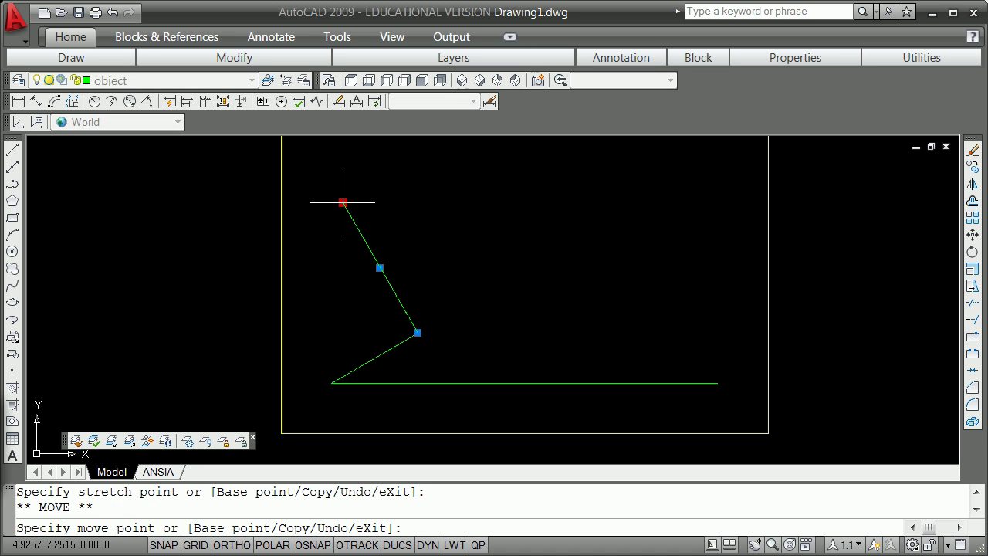
key(space)
text(c)
key(space)
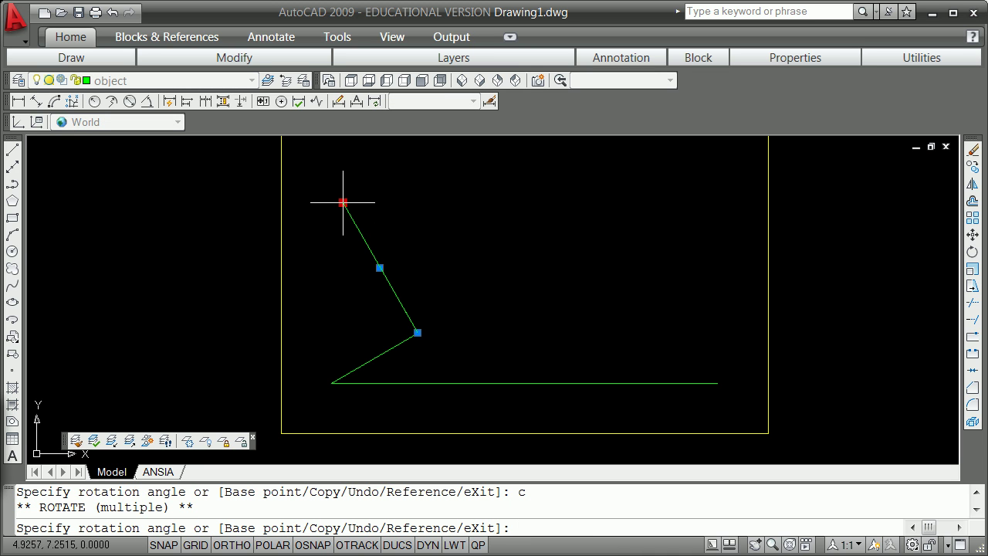
key(Return)
key(Escape)
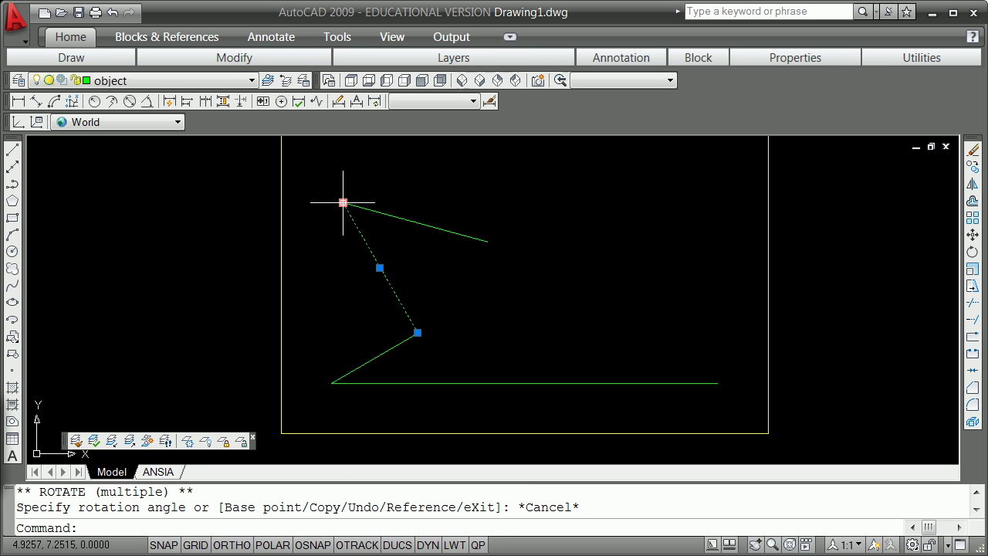
key(Escape)
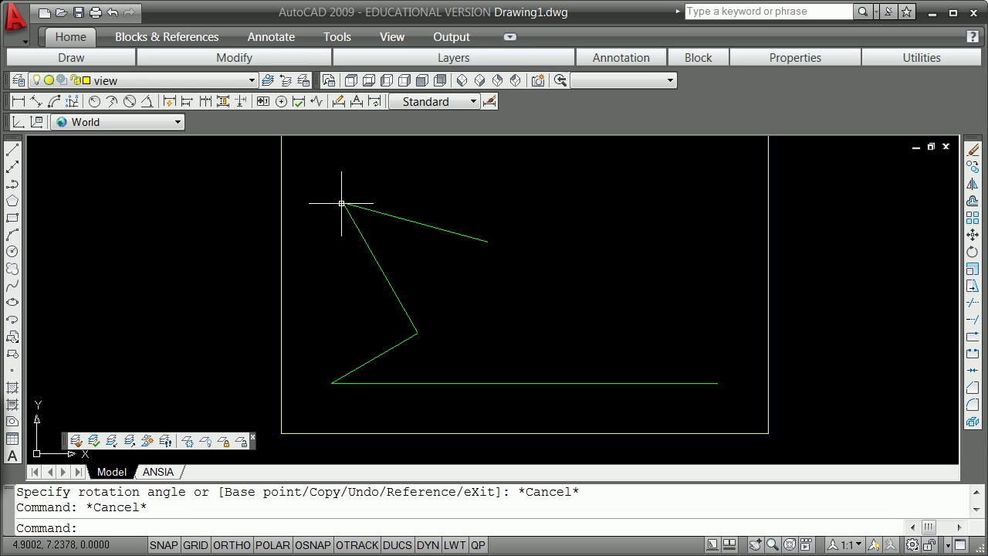
Fillet the upper slanted line and the bottom horizontal green line with a radius of .4
text(f)
key(Return)
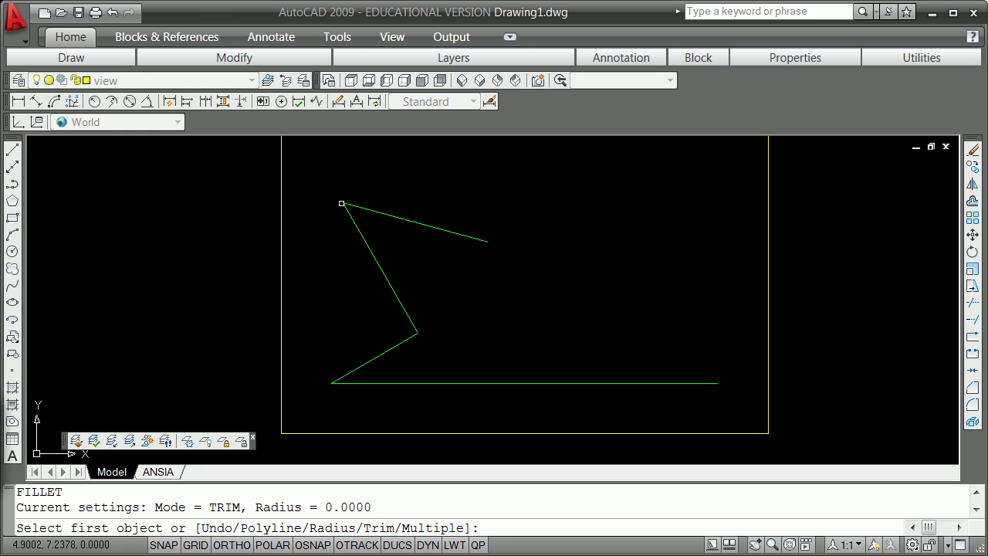
text(r)
key(Return)
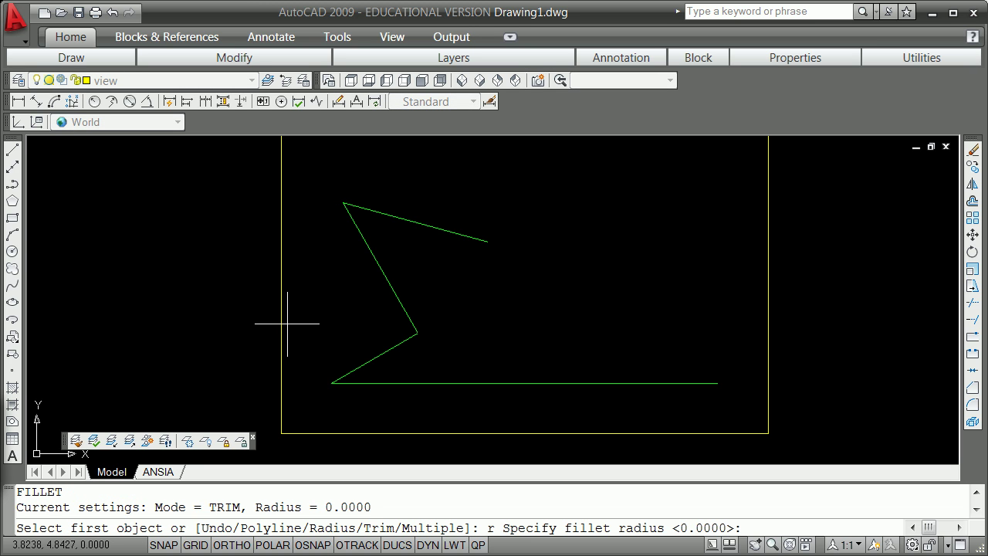
key(Return)
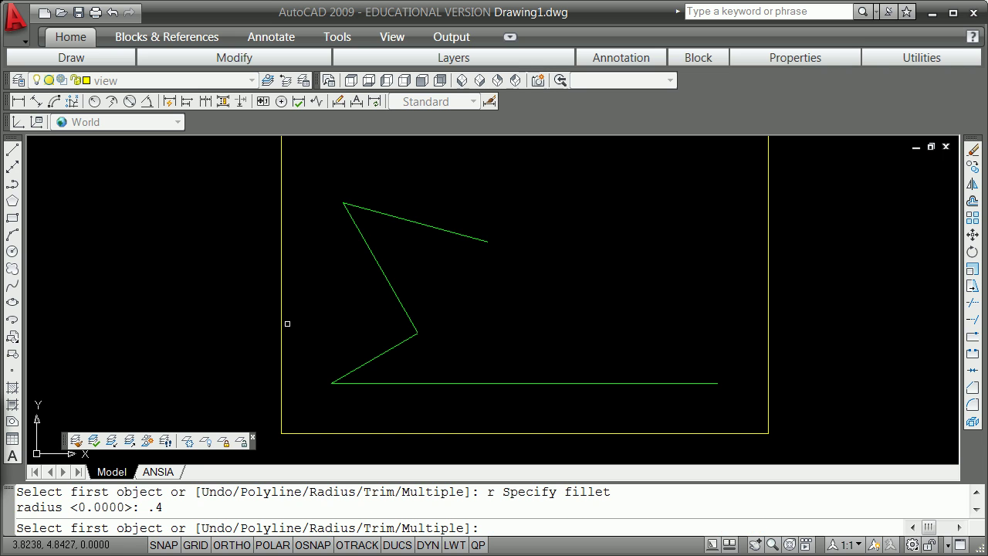
click(425, 224)
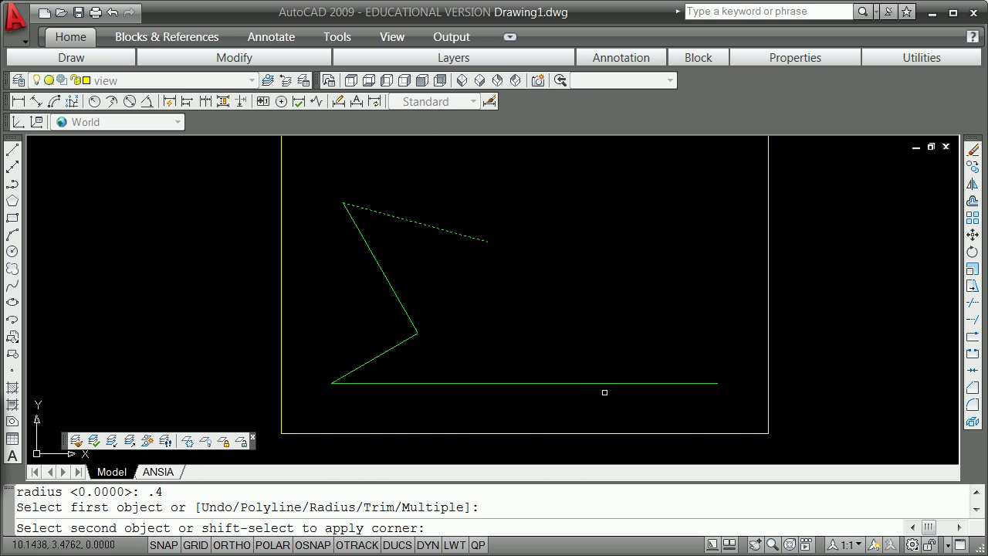
click(611, 384)
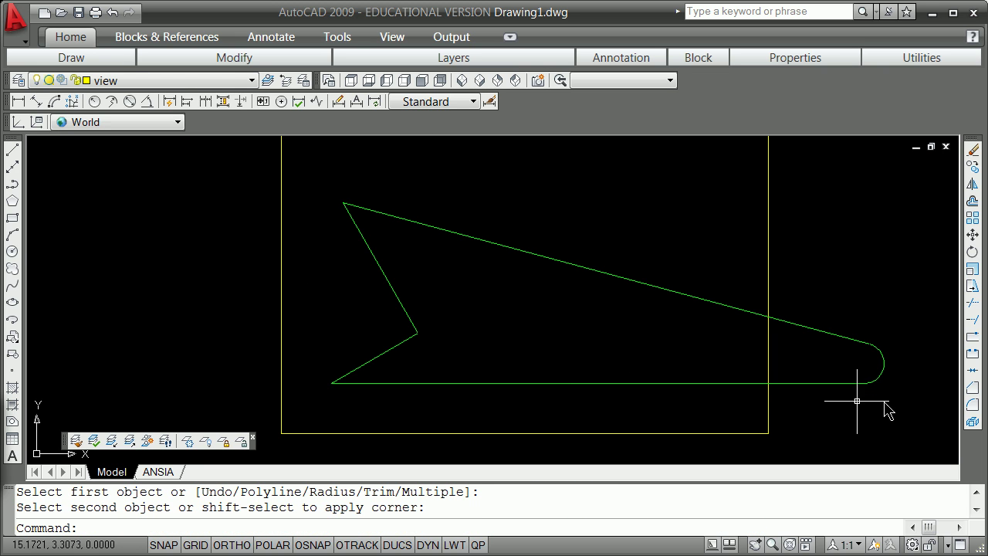
Scale the yellow rectangle by a factor of 2 about its lower-left corner using grip Scale
scroll(907, 401, down, 6)
scroll(872, 370, up, 5)
scroll(876, 357, up, 2)
scroll(872, 353, down, 2)
scroll(873, 397, up, 5)
scroll(852, 400, down, 4)
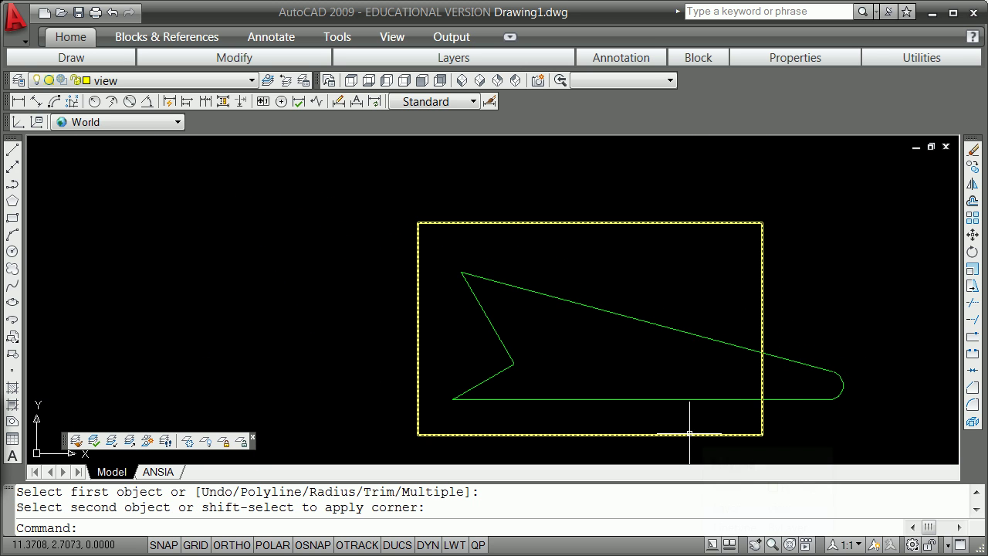
click(417, 435)
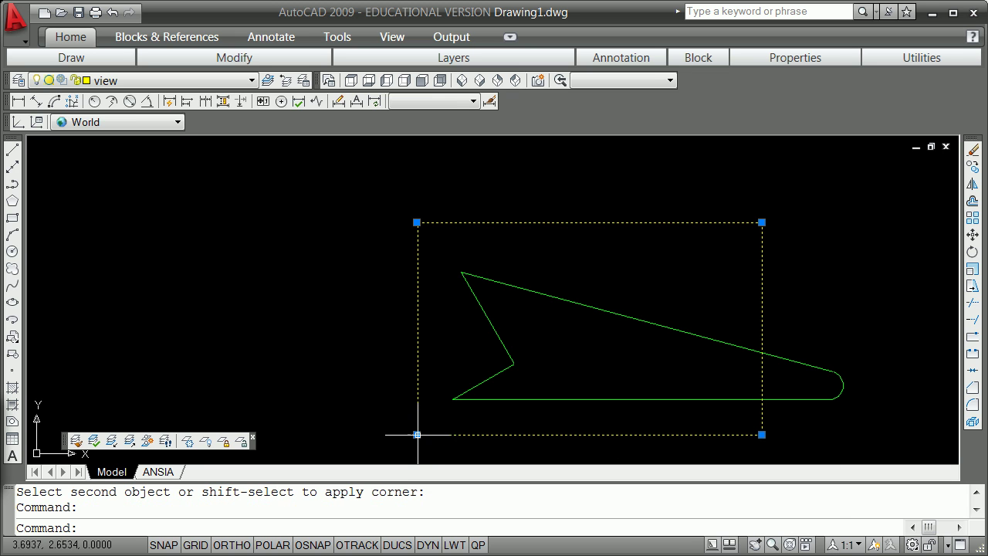
click(417, 435)
key(space)
key(space)
key(space)
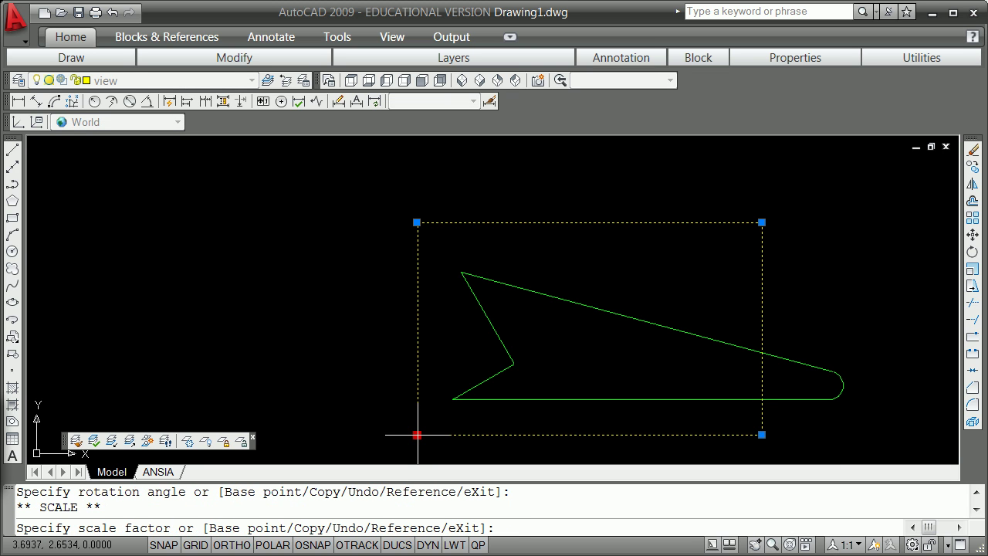
key(Return)
scroll(419, 433, down, 6)
scroll(465, 446, up, 6)
key(Escape)
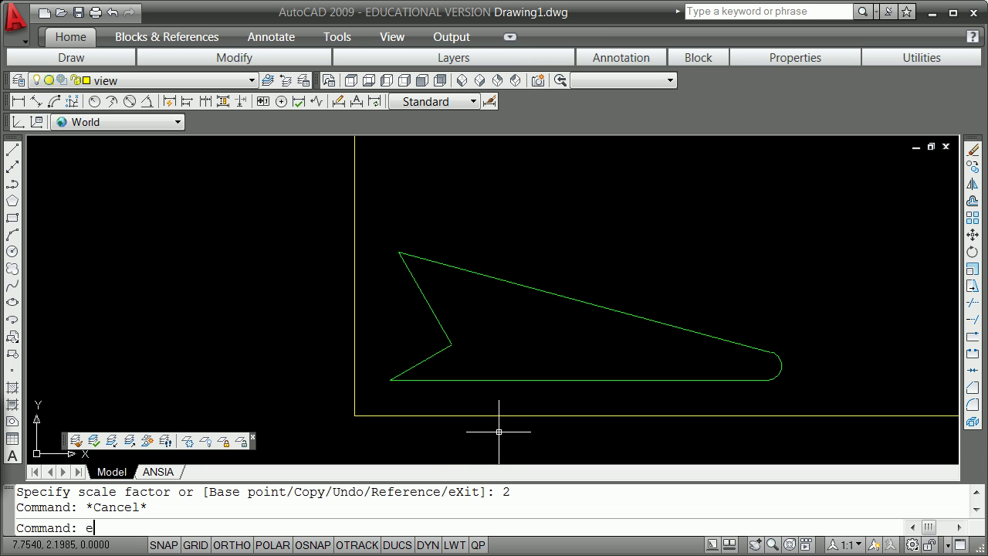
Erase the yellow rectangle around the green outline
text(e)
key(Return)
click(513, 415)
key(Return)
scroll(509, 416, down, 2)
scroll(541, 428, down, 2)
scroll(572, 425, up, 5)
Erase the rounded arc joining the two long green lines
text(e)
key(Return)
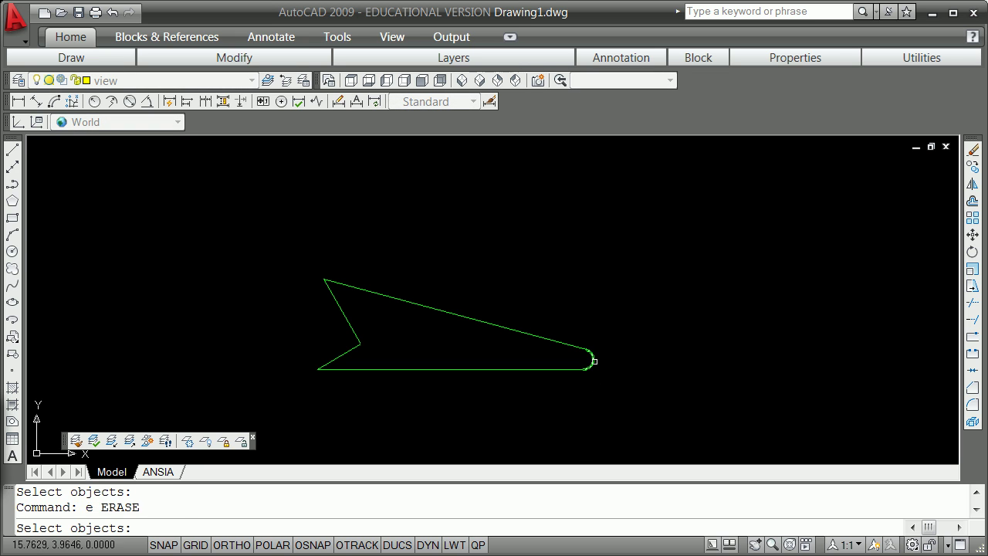
click(595, 362)
key(Return)
Use Fillet to extend the bottom horizontal line and the upper slanted line to a sharp corner
text(f)
key(Return)
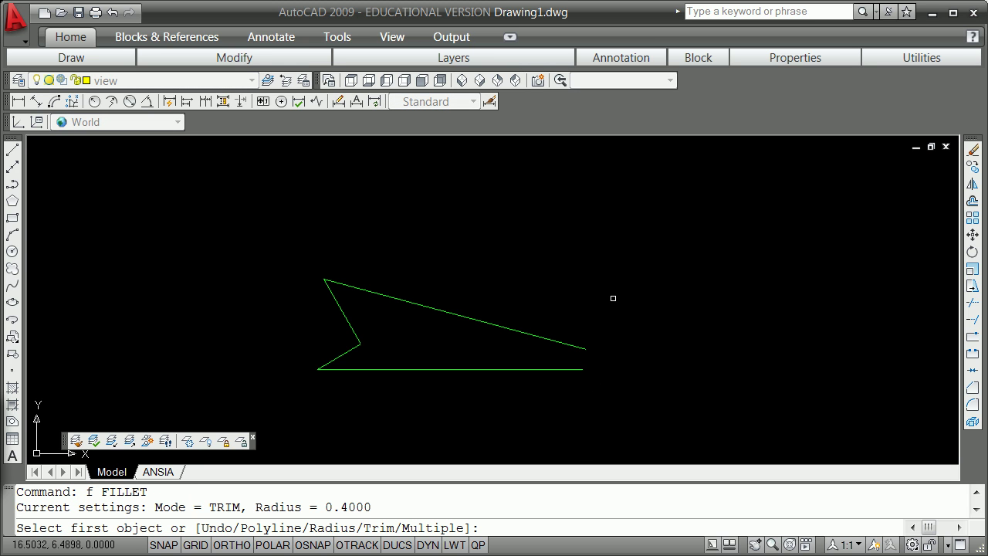
click(550, 370)
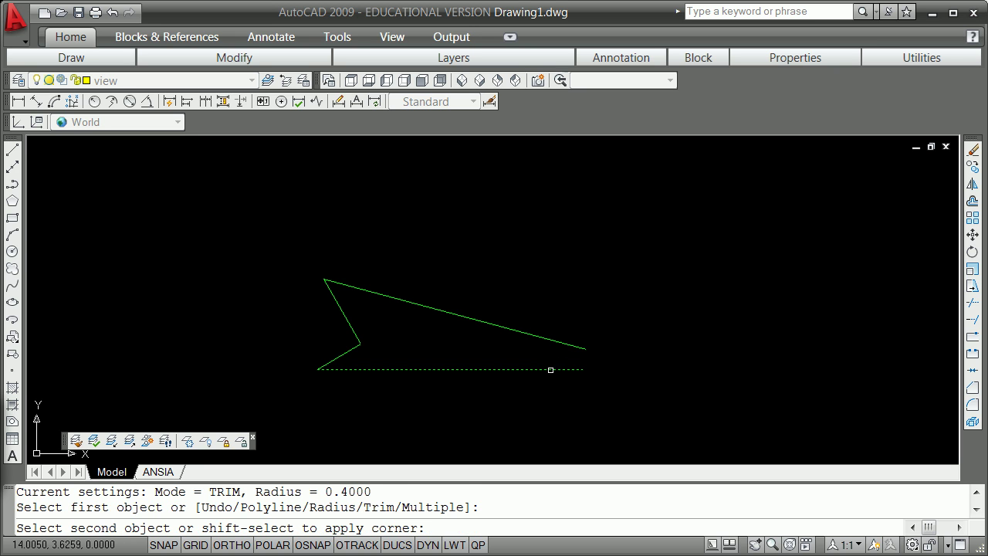
click(559, 349)
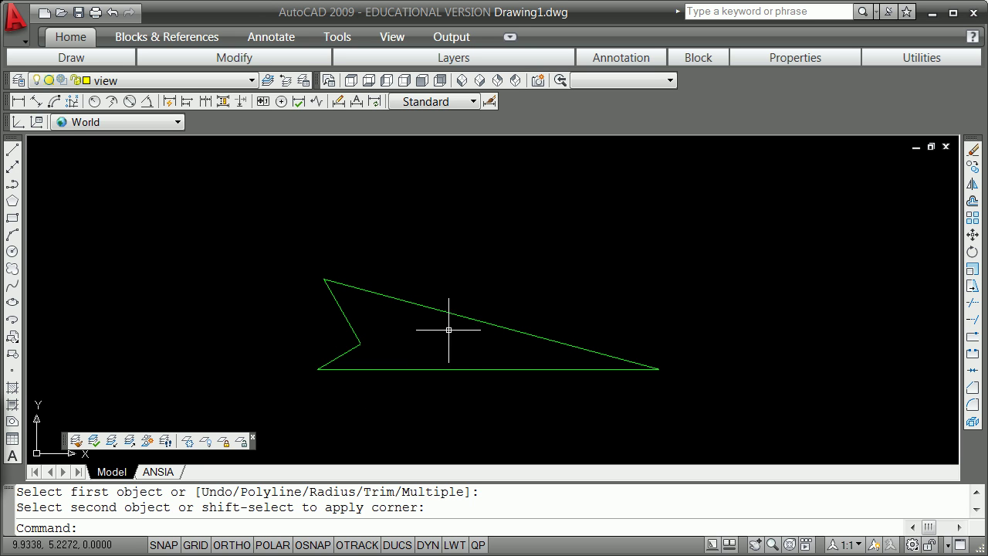
Convert the upper slanted line to a polyline with PEDIT and join the remaining outline lines to it
key(Return)
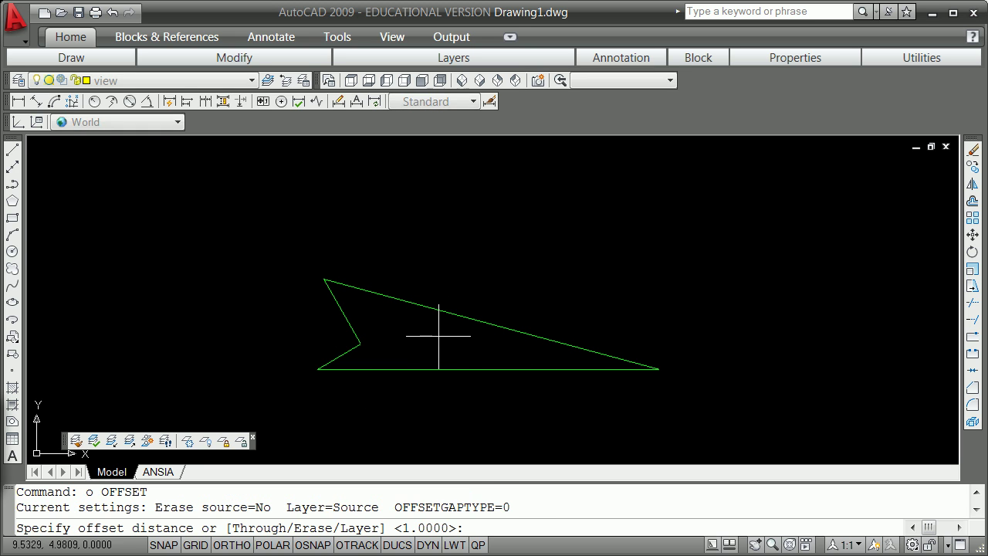
key(Escape)
key(Return)
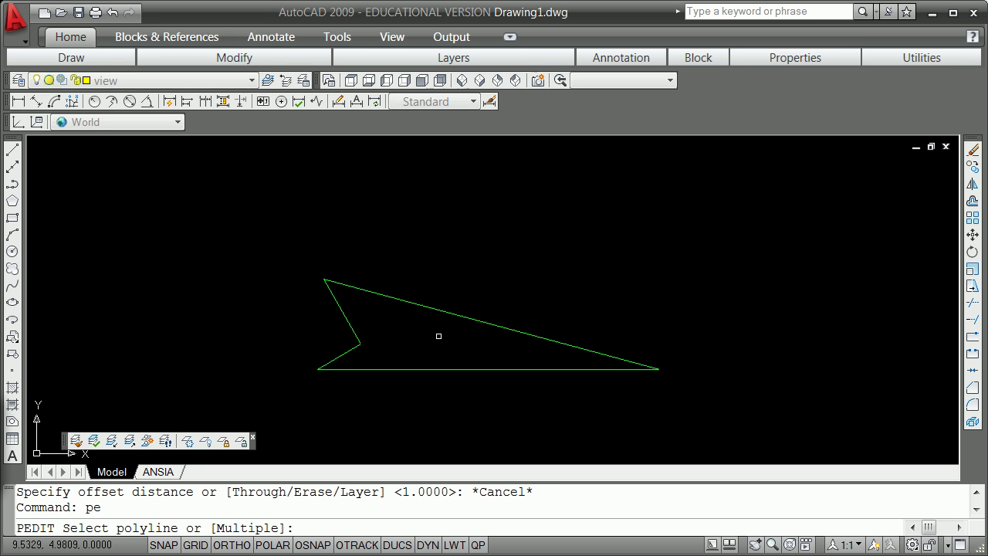
click(464, 316)
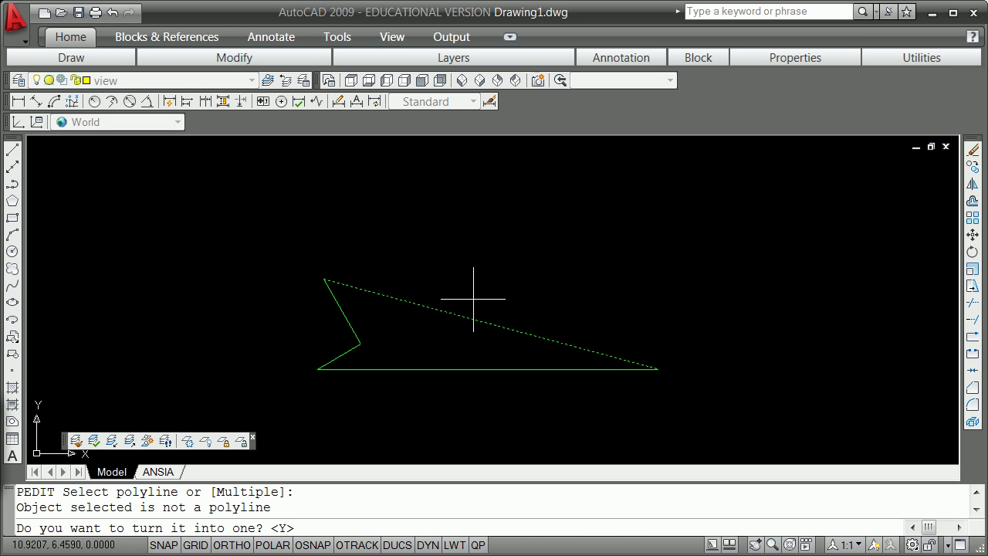
key(Return)
text(j)
key(Return)
text(c)
key(Return)
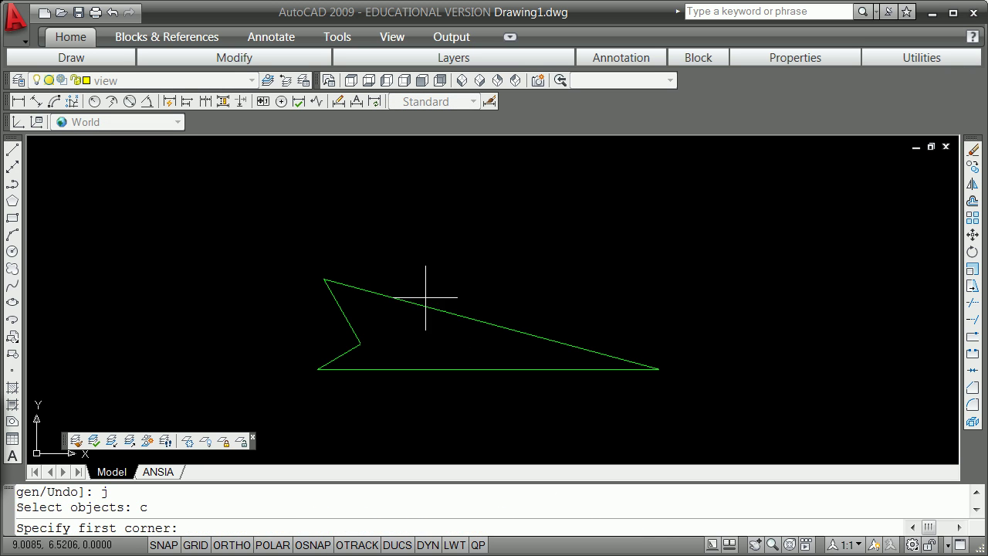
click(294, 259)
click(671, 447)
key(Return)
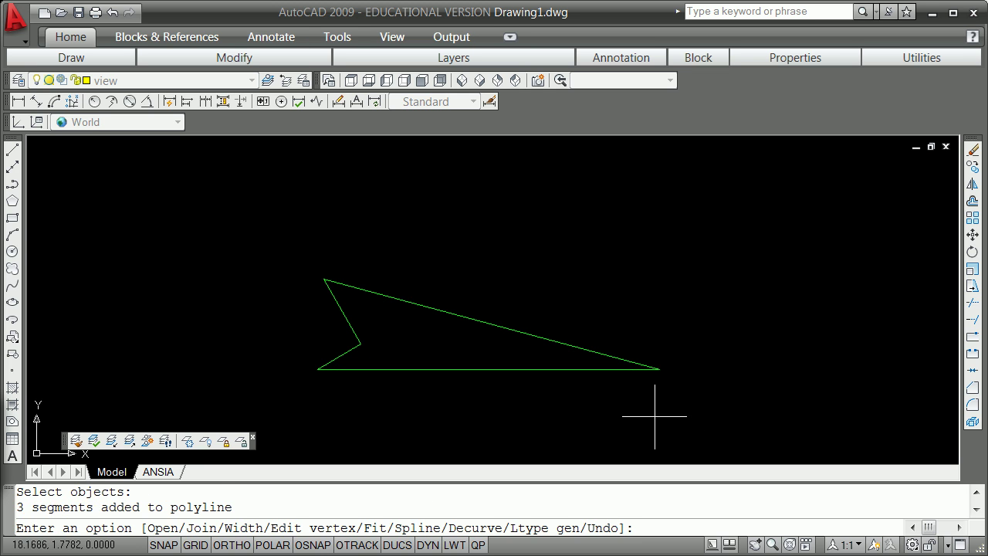
key(Return)
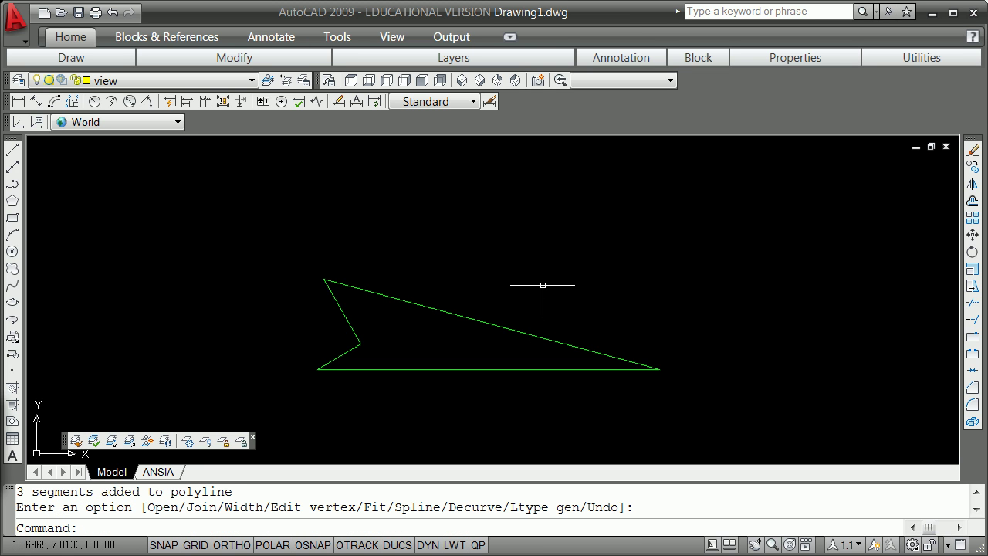
Offset the green outline polyline inward with the Through option, passing through a point just below its upper slanted edge
text(o)
key(Return)
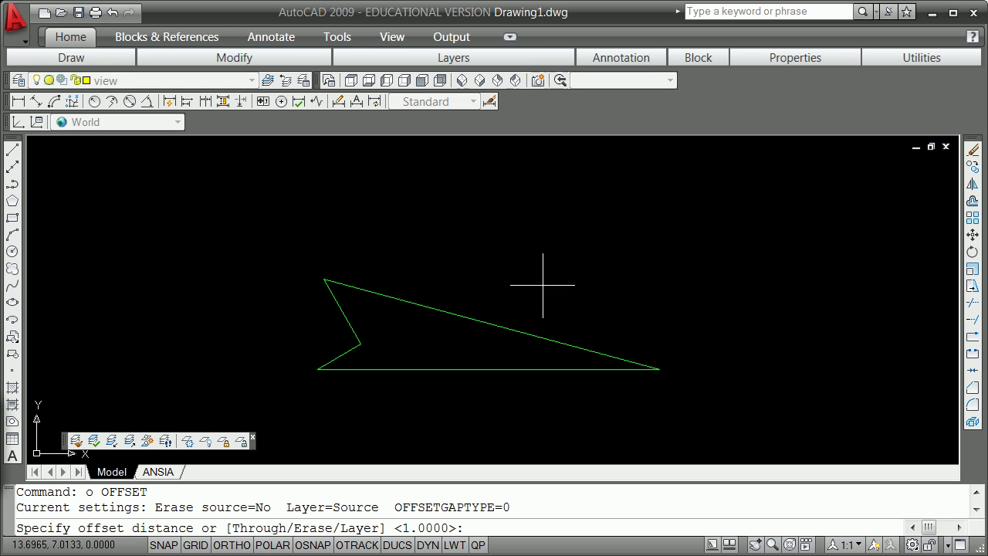
text(t)
key(Return)
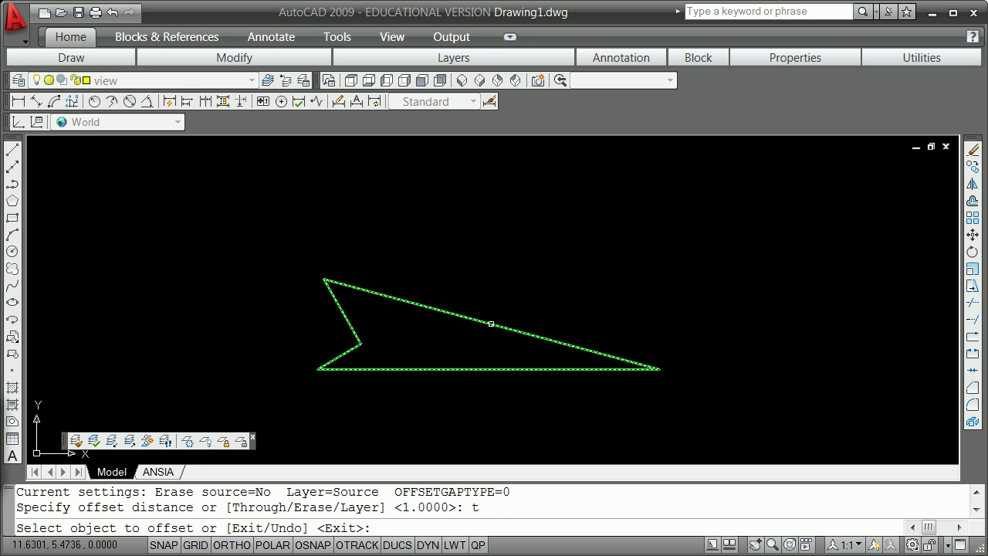
click(489, 324)
click(490, 331)
key(Escape)
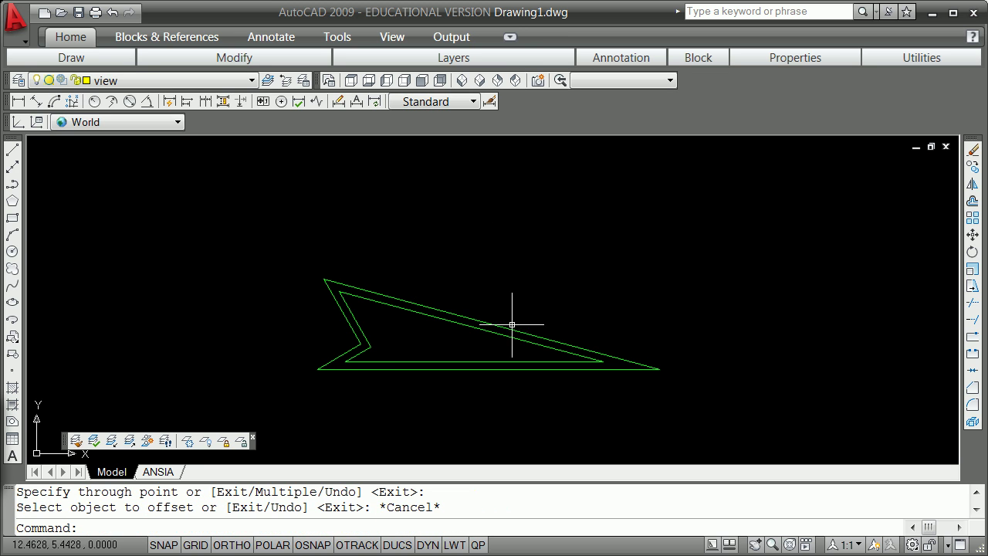
Draw a small circle inside the inner outline, just below its upper slanted edge
text(circle)
key(Return)
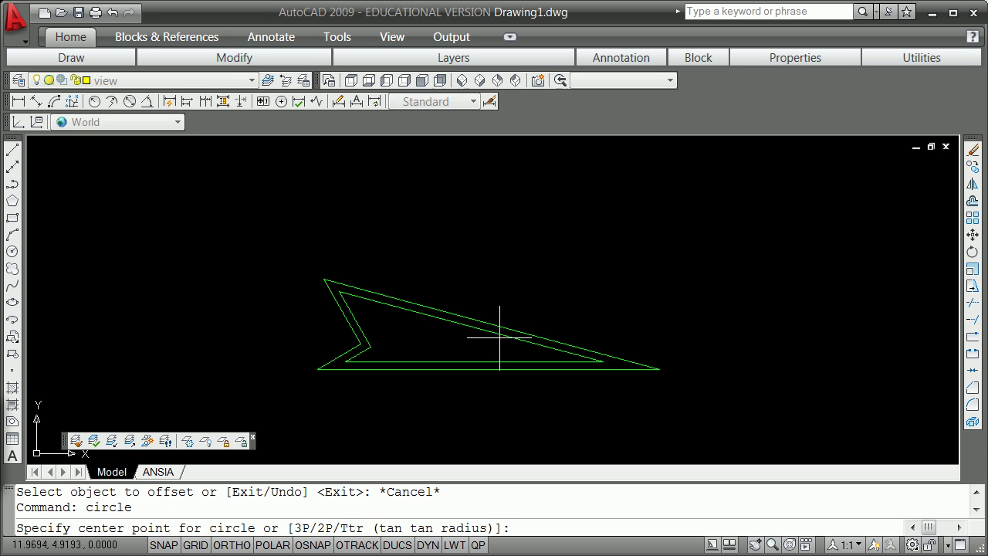
click(476, 337)
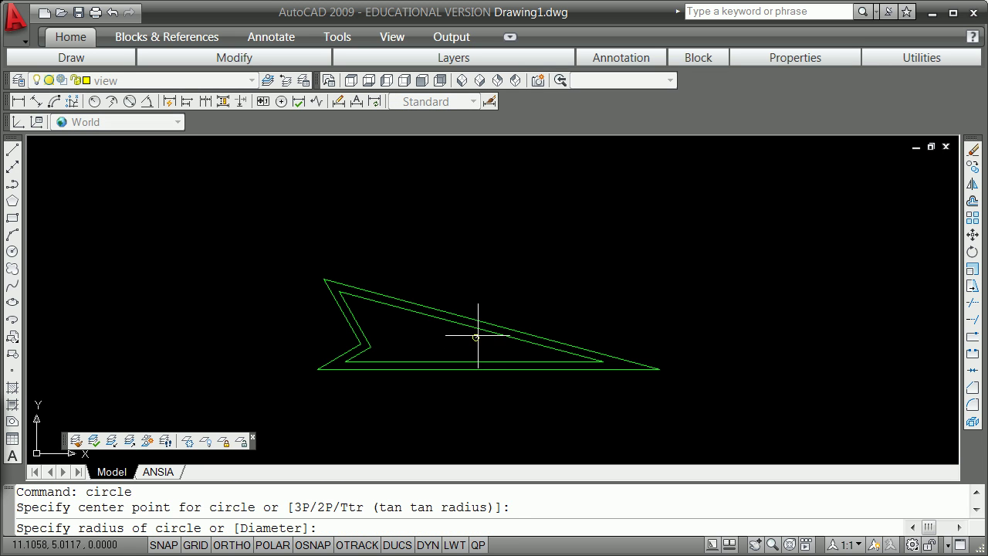
click(480, 337)
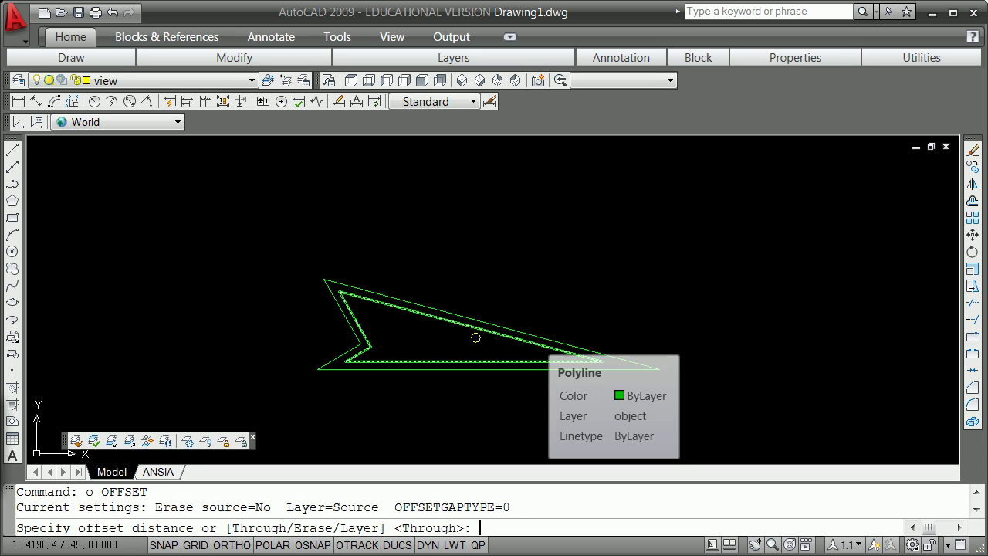
Offset the inner green polyline with the Through option so that it passes through the center of the small circle
text(o)
key(Return)
text(t)
key(Return)
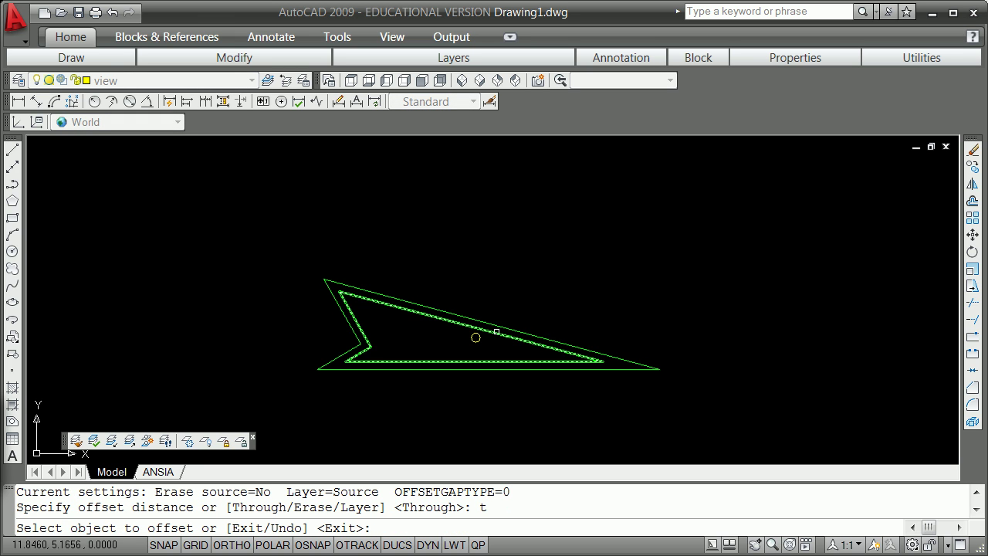
click(498, 333)
shift+right_click(489, 338)
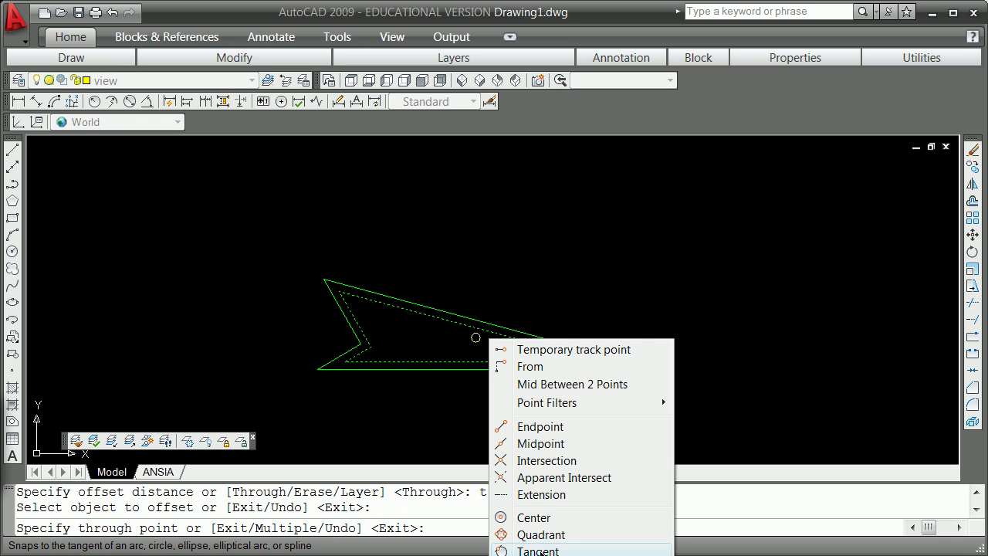
click(546, 520)
scroll(472, 347, up, 6)
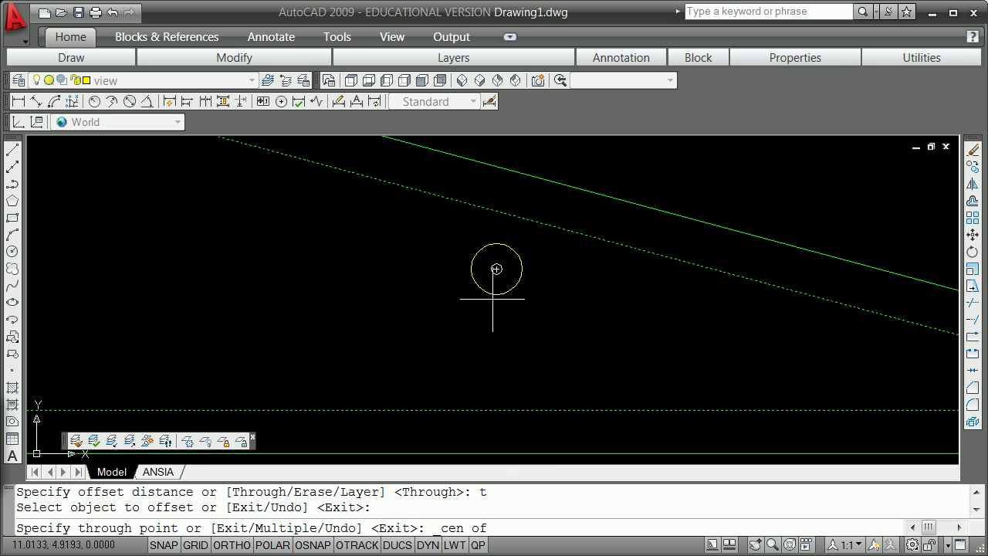
click(493, 296)
key(Escape)
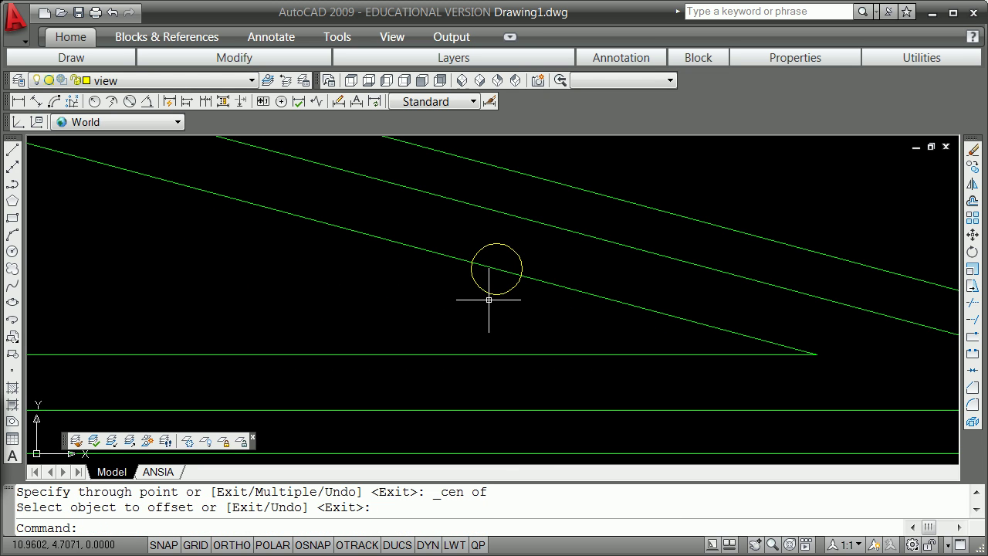
Rotate the three nested outlines and the circle 25 degrees about the midpoint of the innermost outline's bottom edge using grip Rotate
scroll(487, 286, down, 5)
scroll(355, 310, up, 7)
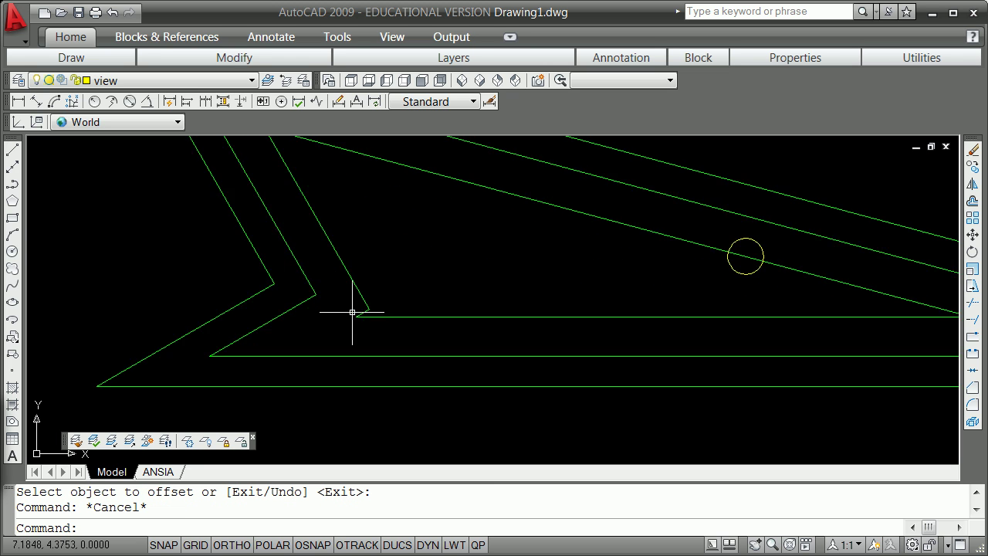
scroll(363, 303, down, 5)
scroll(413, 298, down, 6)
scroll(444, 301, up, 4)
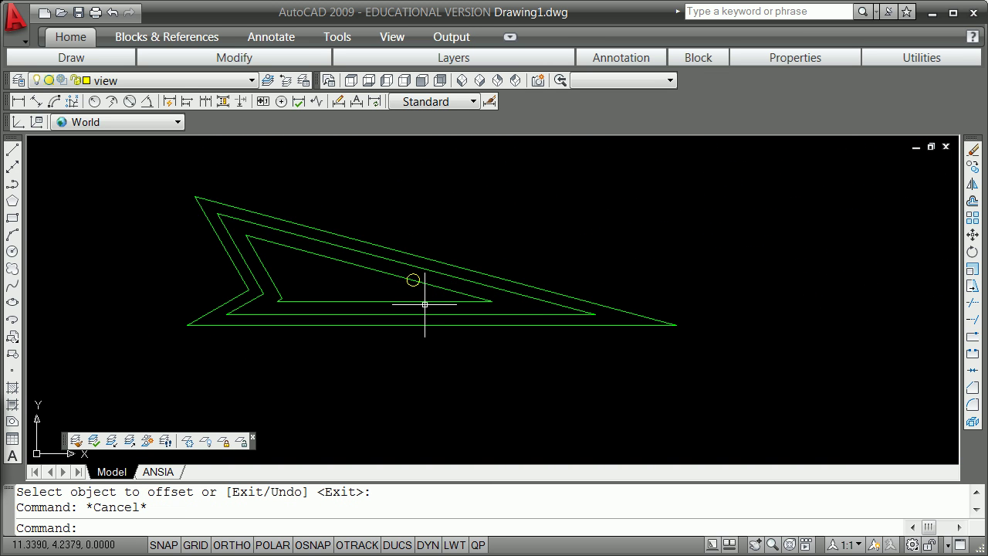
click(127, 168)
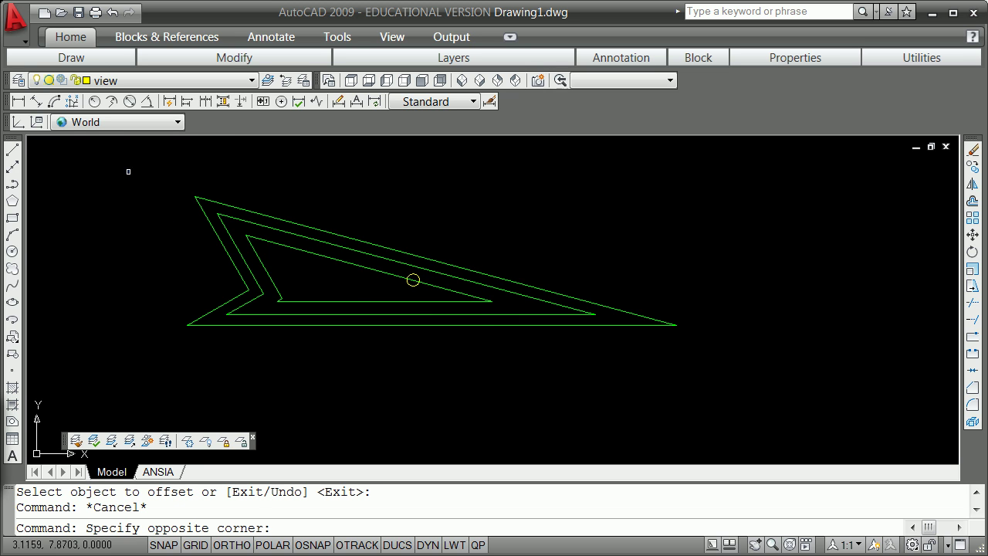
click(722, 383)
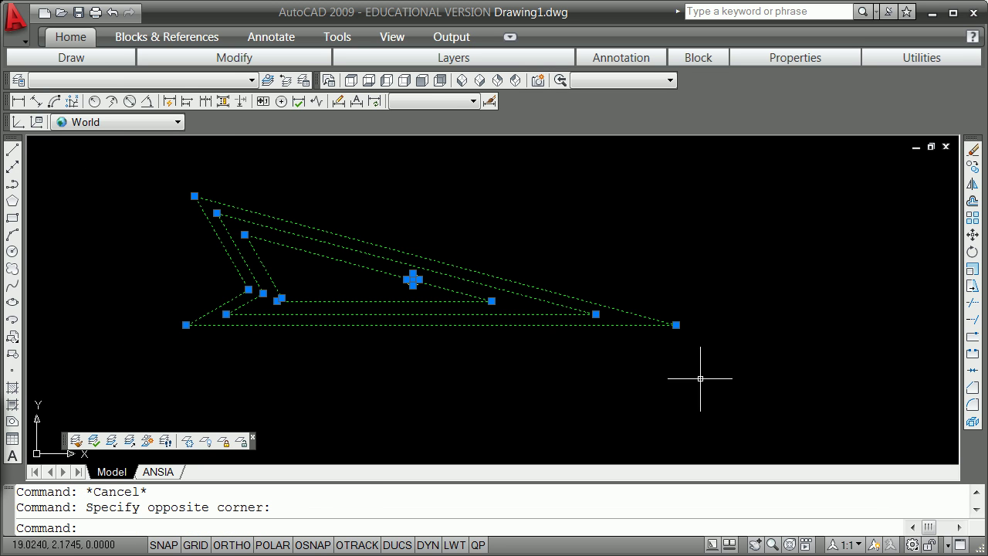
click(491, 300)
key(space)
key(space)
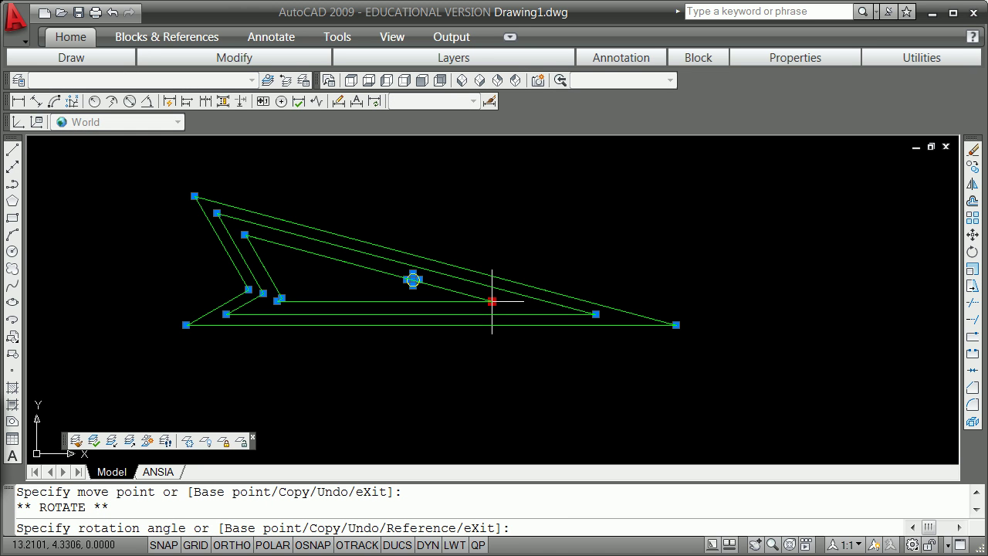
key(Return)
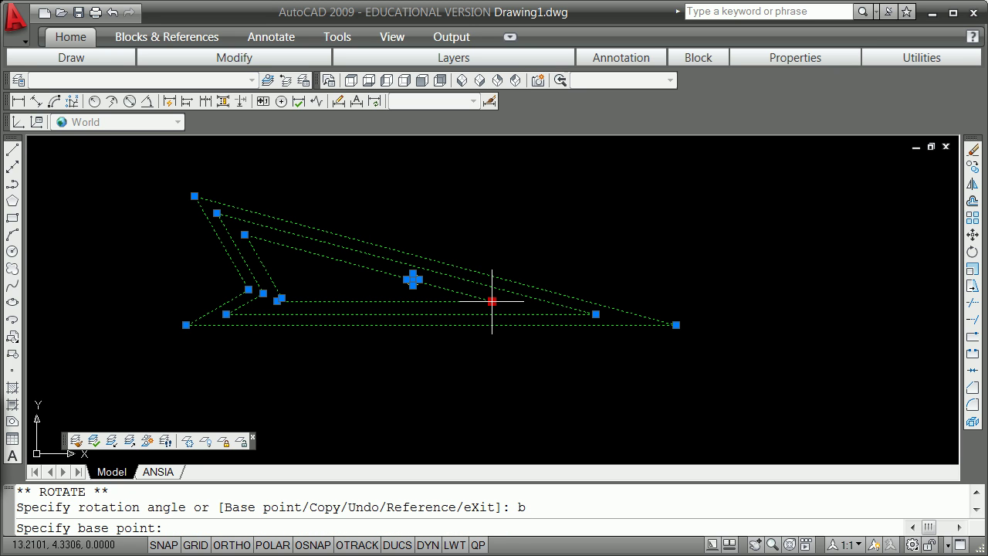
text(mid)
key(Return)
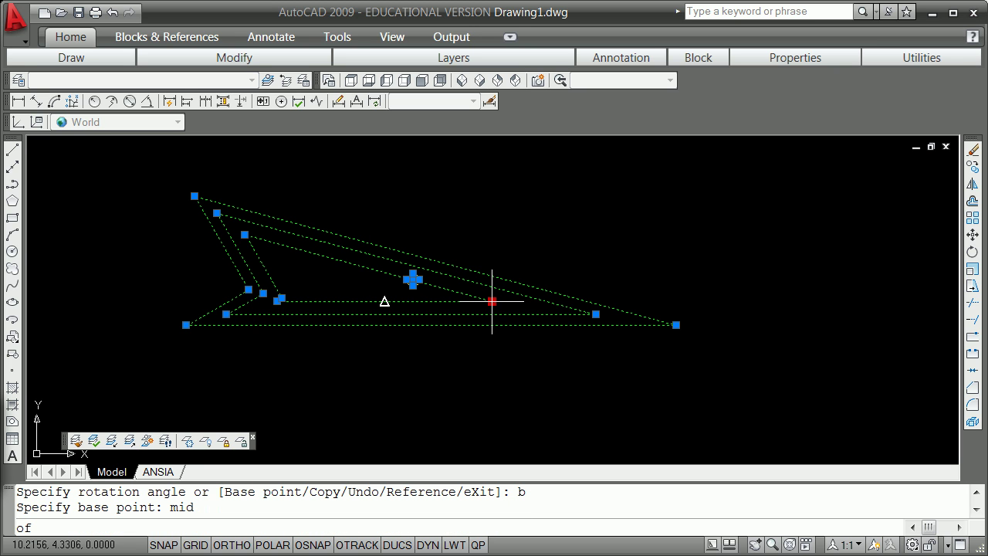
click(385, 301)
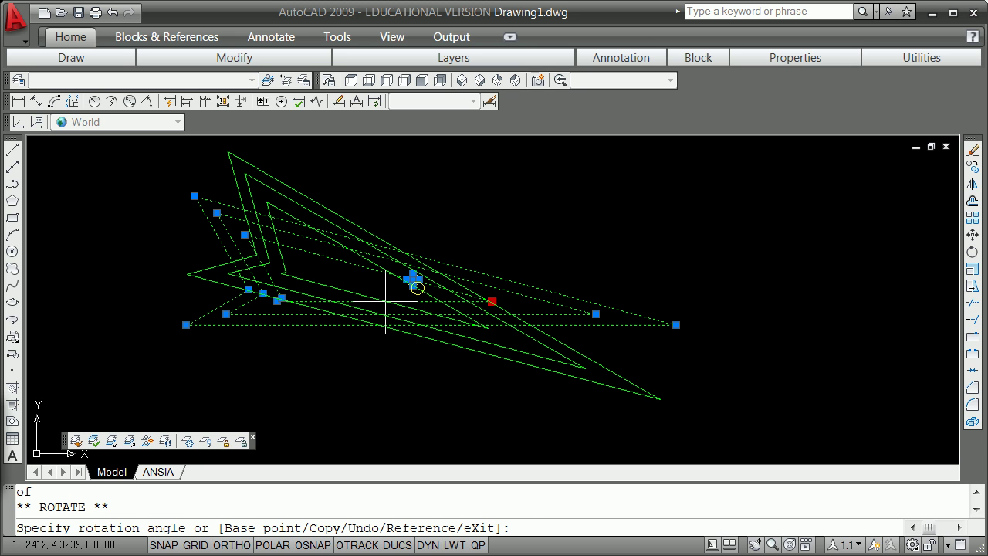
text(25)
key(Return)
key(Escape)
key(Escape)
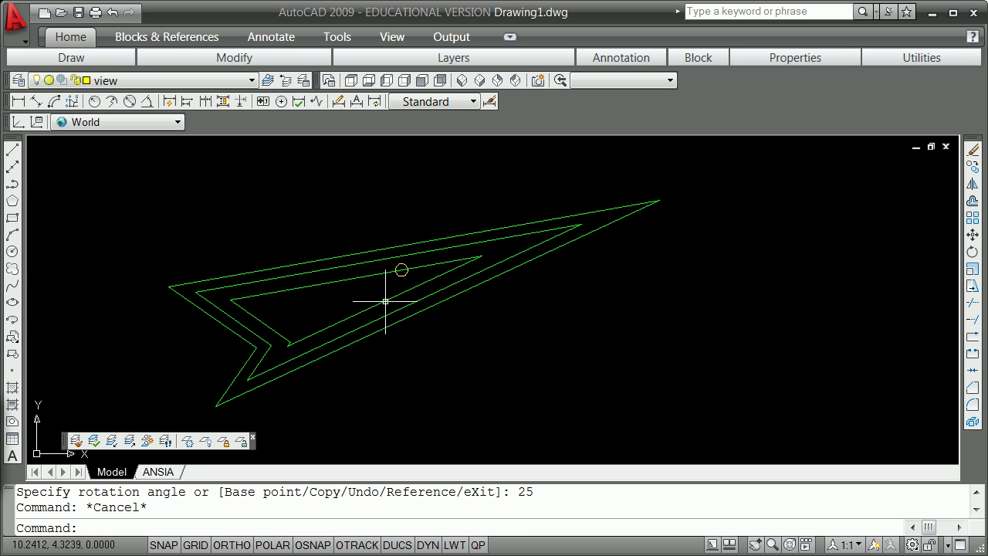
Draw a slanted line rising to the right, below and to the right of the nested outlines
click(12, 152)
click(611, 402)
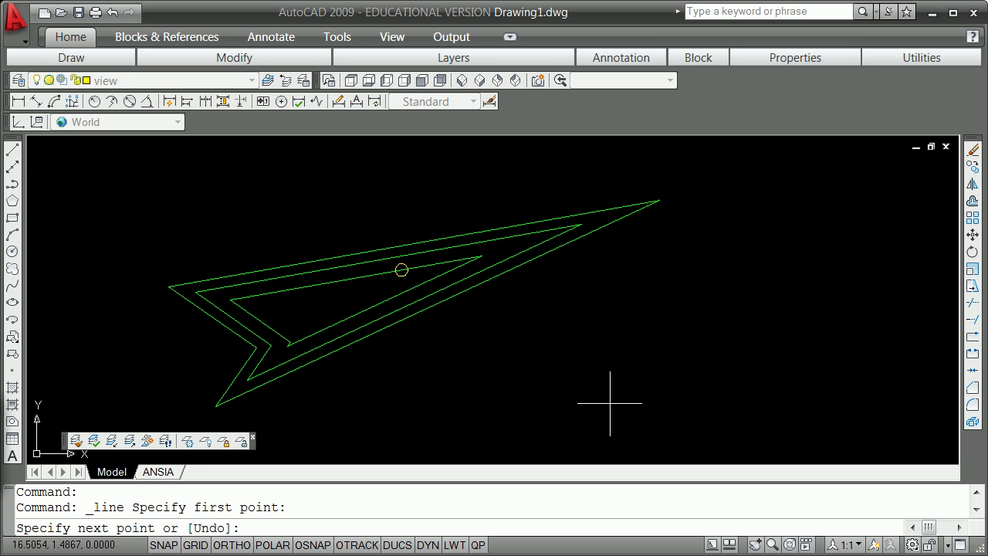
click(788, 335)
key(Return)
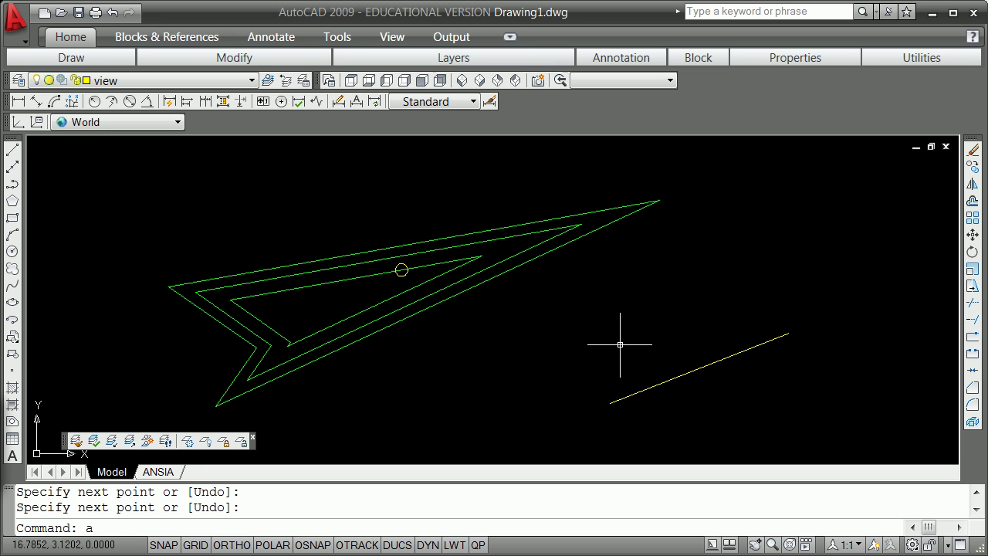
Align the nested outlines and circle, matching the outer outline's lower tip to the slanted line's lower endpoint as the first point pair
text(align)
key(Return)
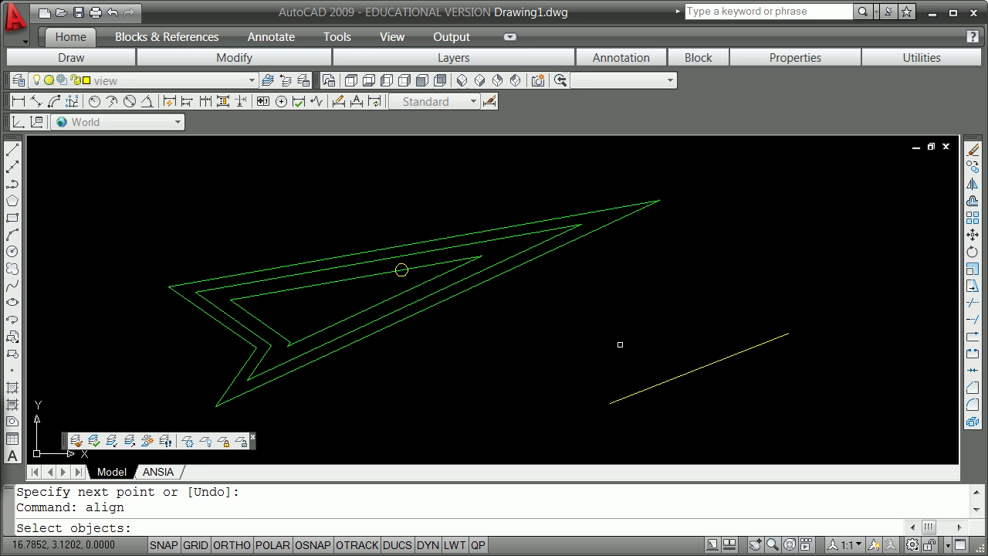
text(c)
key(Return)
click(133, 231)
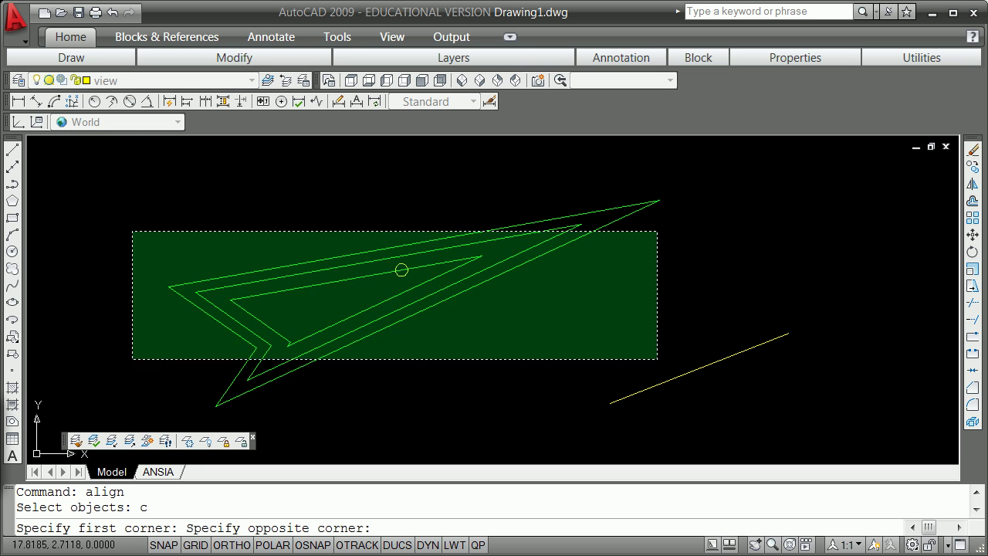
click(483, 405)
click(703, 174)
click(540, 286)
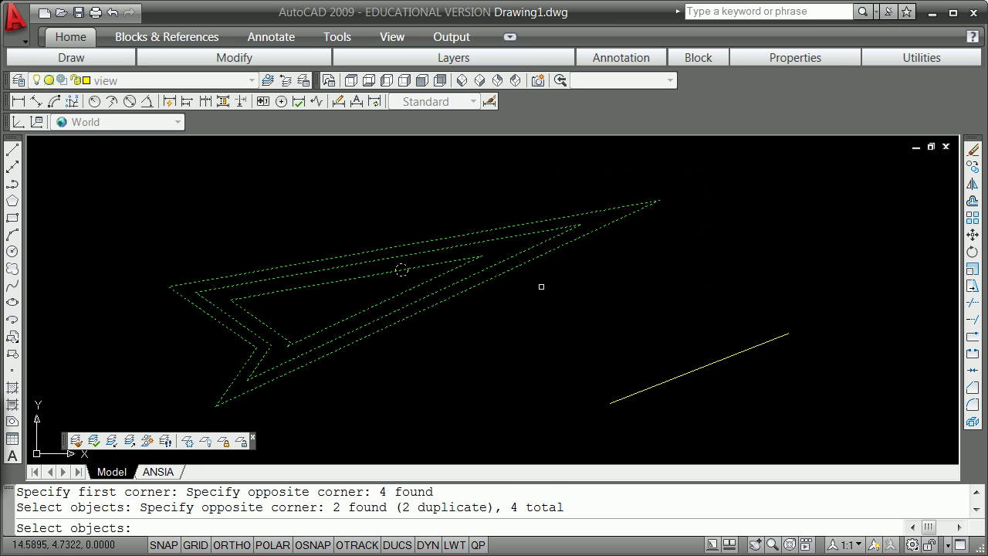
key(Return)
shift+right_click(332, 400)
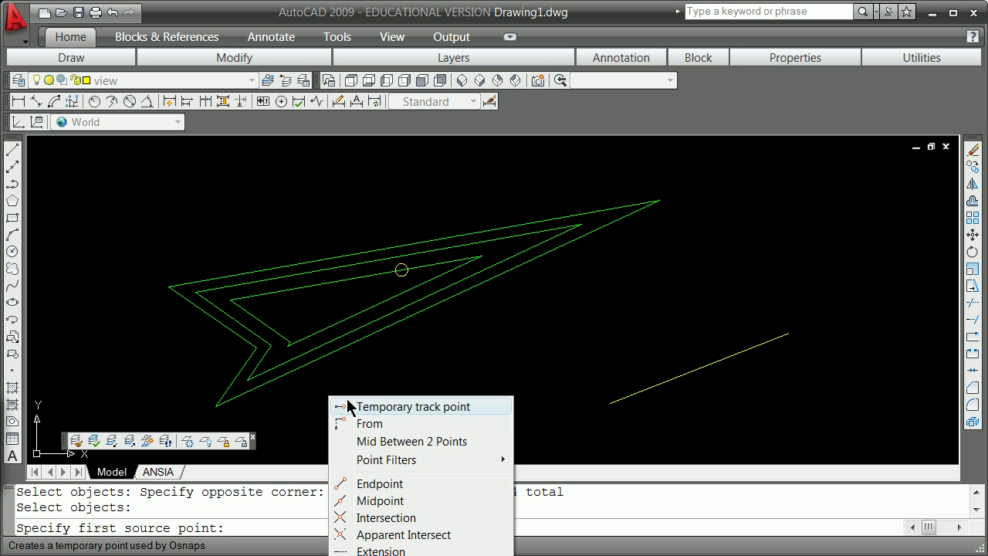
click(363, 481)
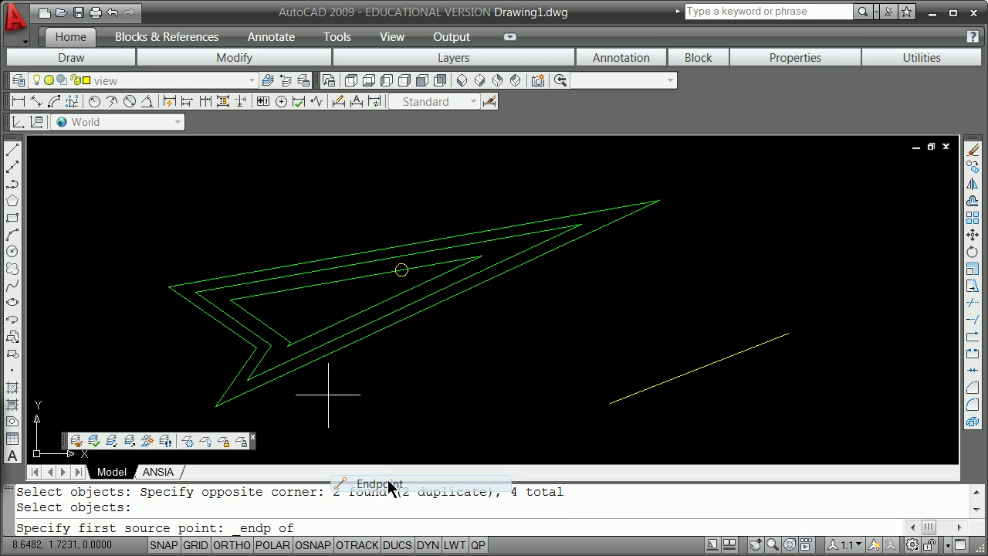
click(216, 404)
shift+right_click(425, 400)
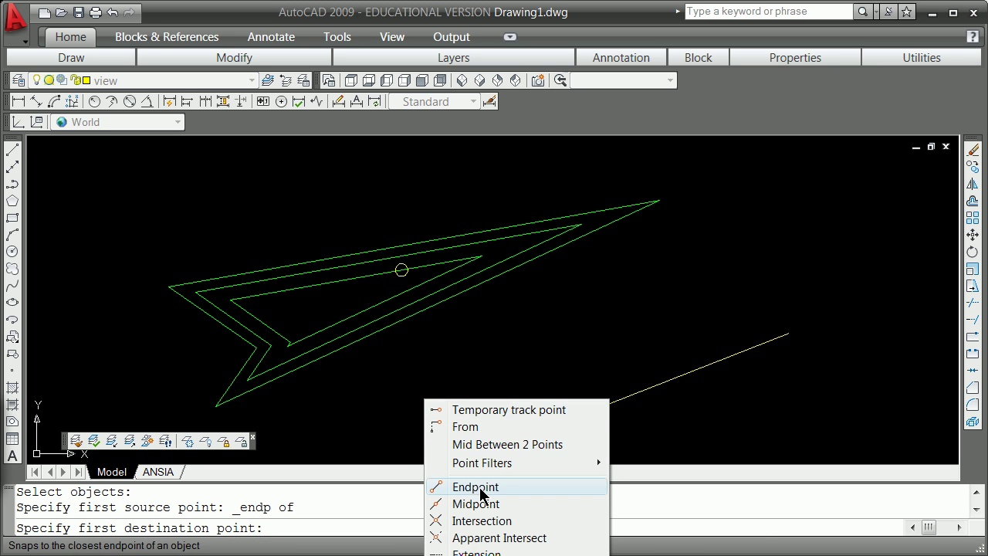
click(455, 487)
click(610, 403)
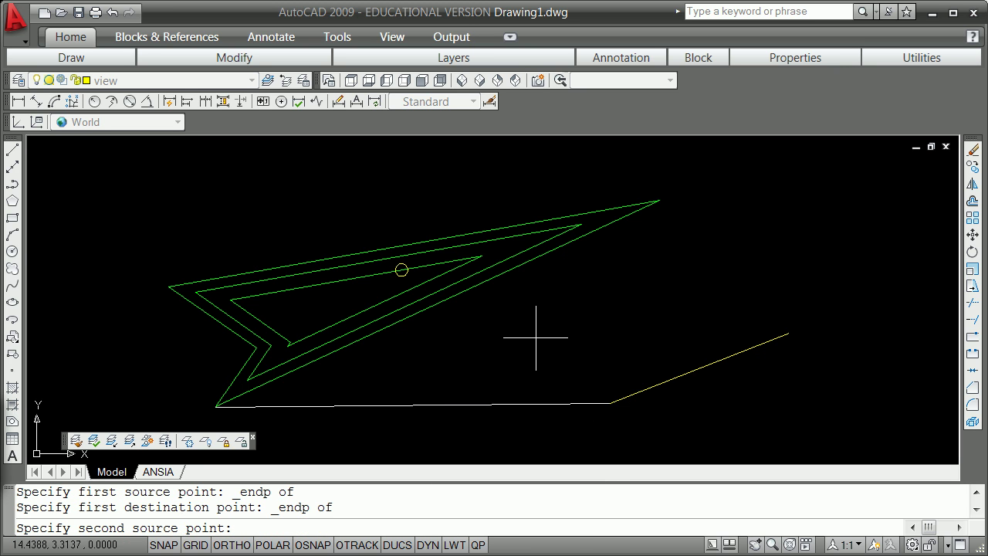
Match the outer outline's upper tip to the slanted line's upper endpoint and scale the objects to the alignment points
shift+right_click(638, 317)
click(695, 405)
click(658, 201)
shift+right_click(783, 273)
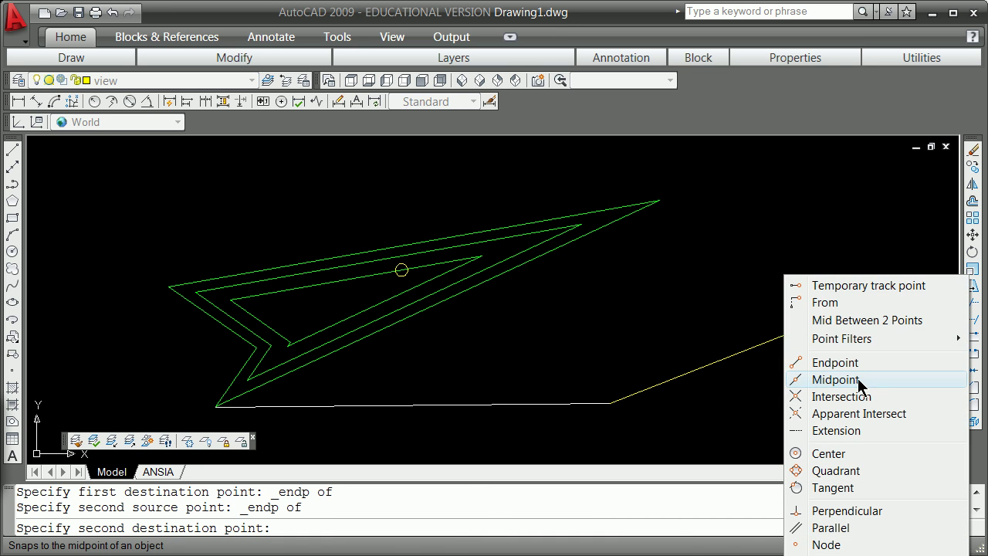
click(851, 360)
click(789, 333)
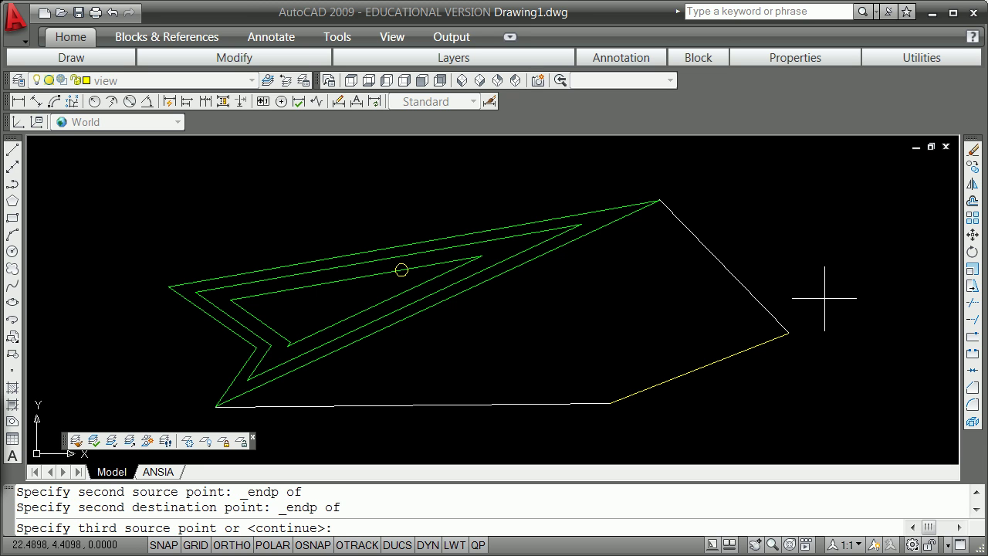
key(Return)
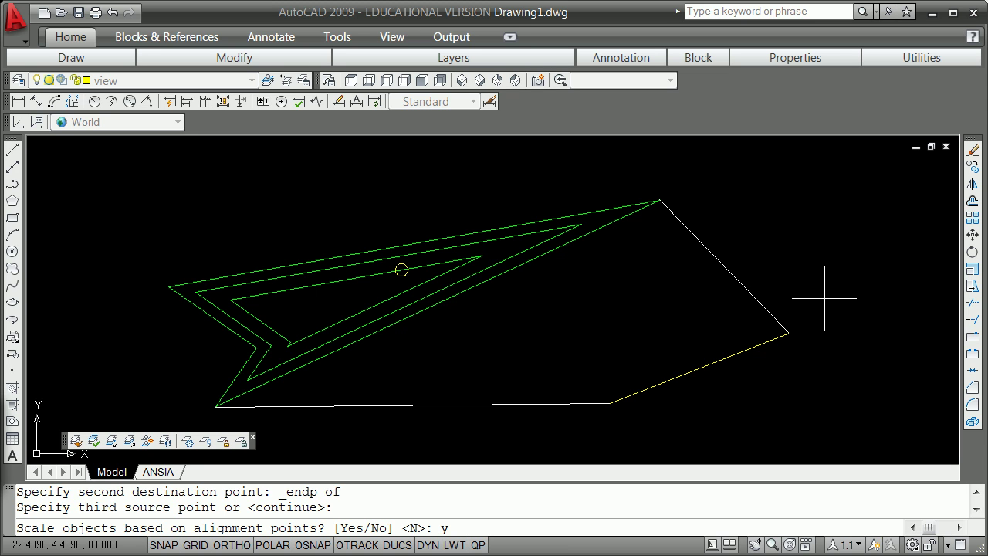
key(Return)
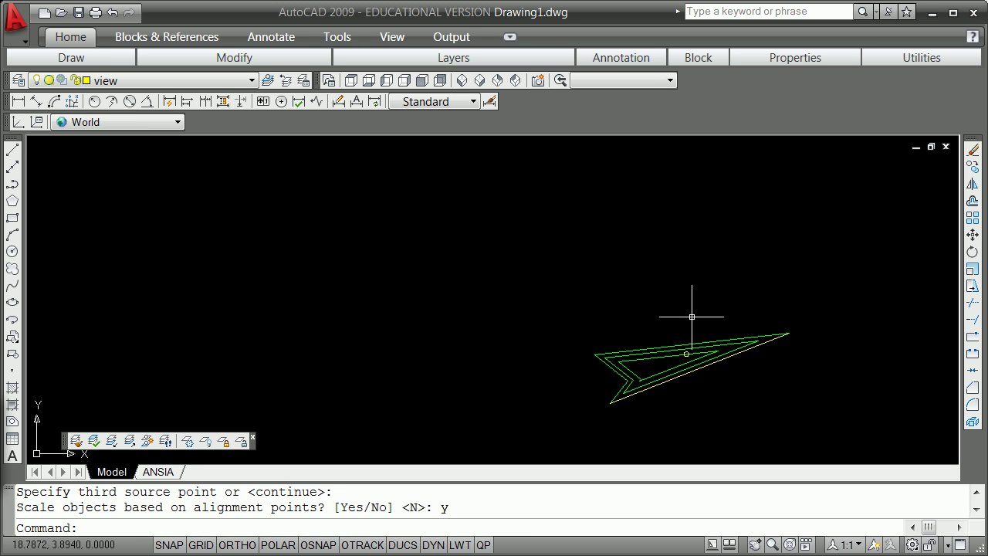
scroll(711, 324, down, 2)
scroll(739, 319, up, 3)
scroll(731, 319, down, 2)
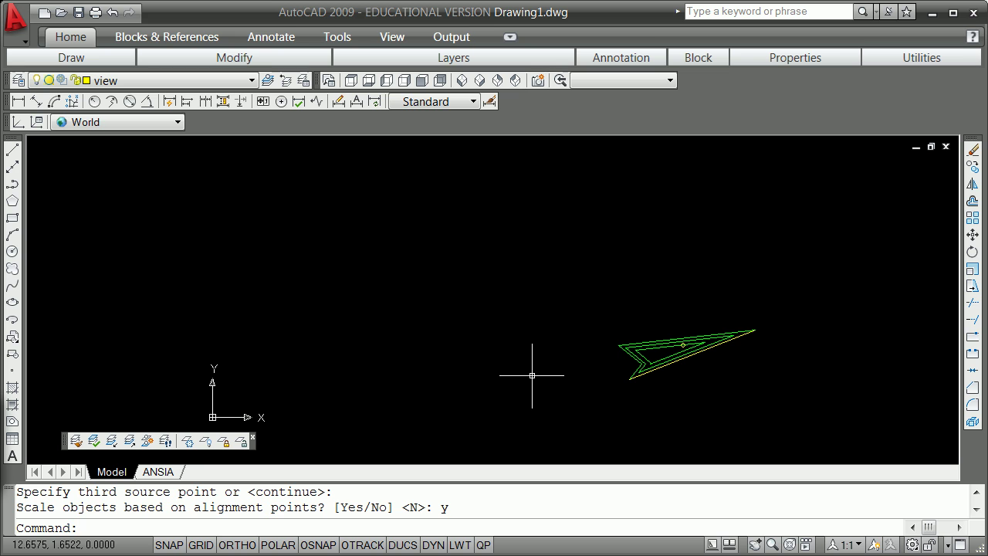
key(Return)
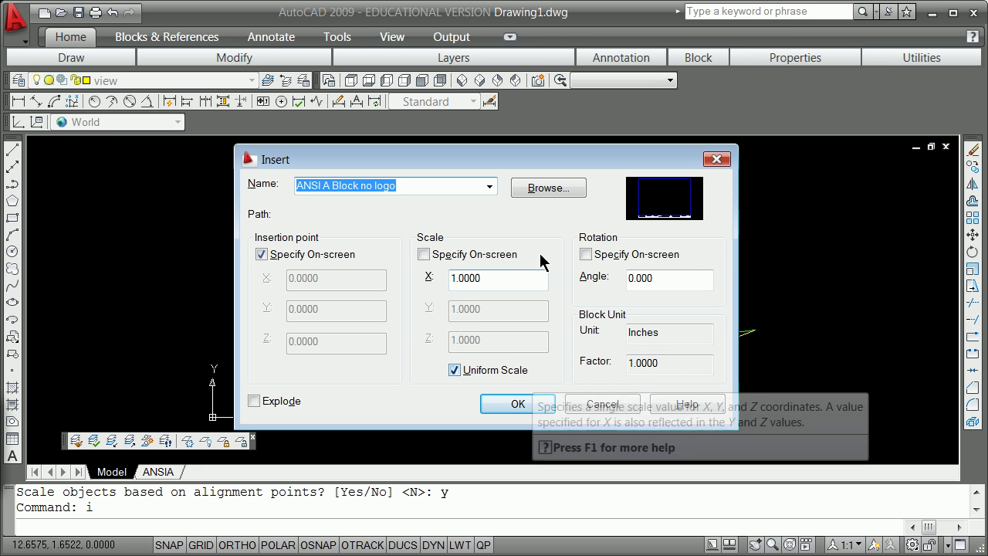
click(487, 189)
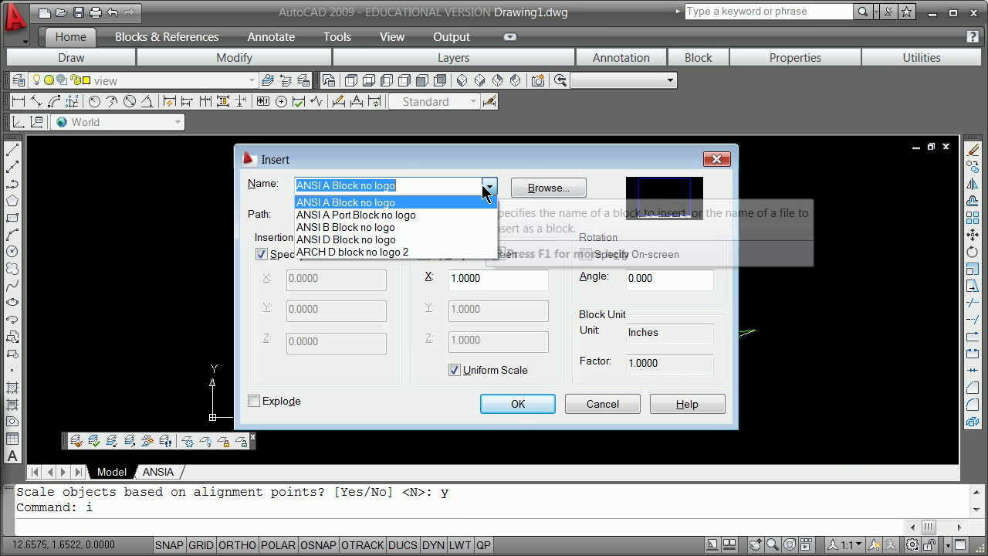
click(602, 413)
click(580, 409)
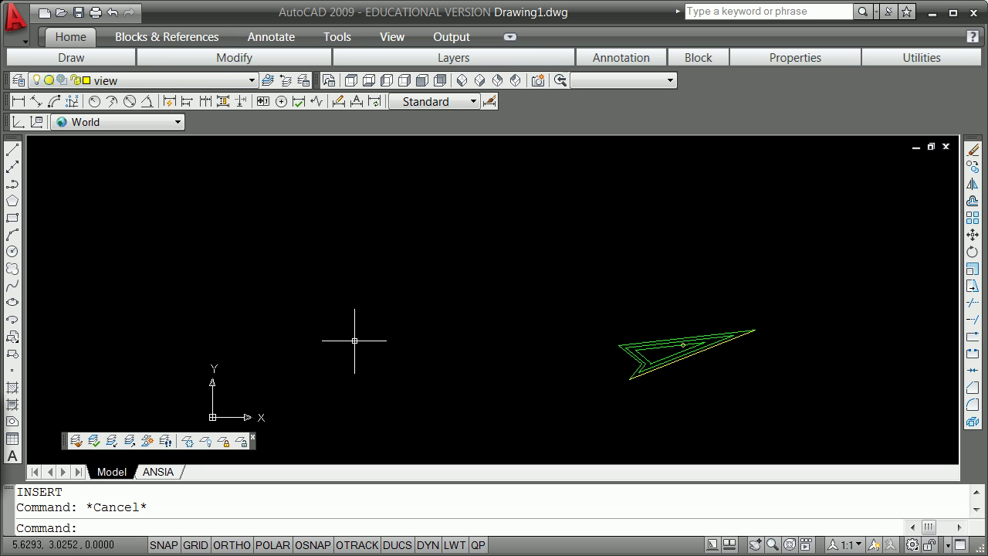
Draw a rectangle 1.62 wide by 1 high just below the aligned outlines
click(13, 219)
click(613, 423)
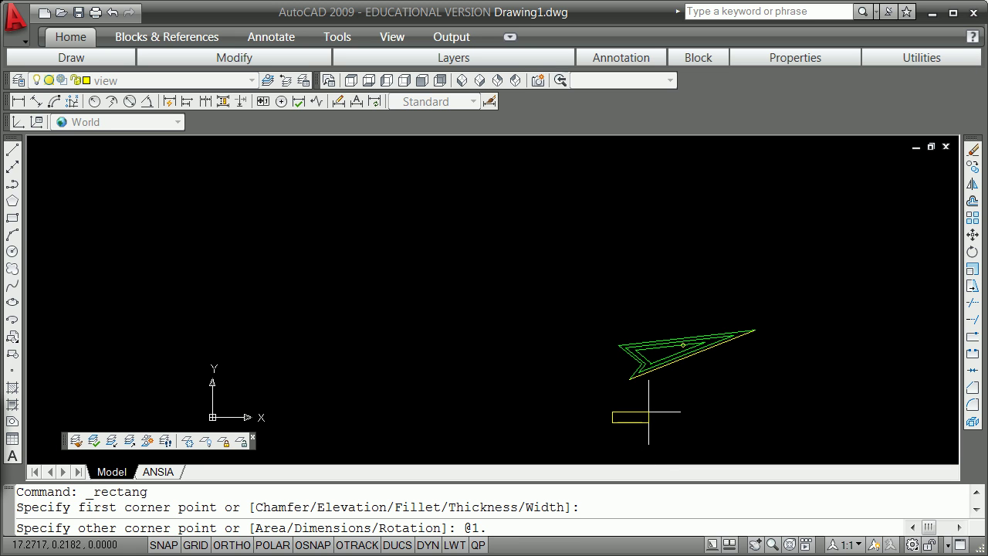
text(@1.62,1)
key(Return)
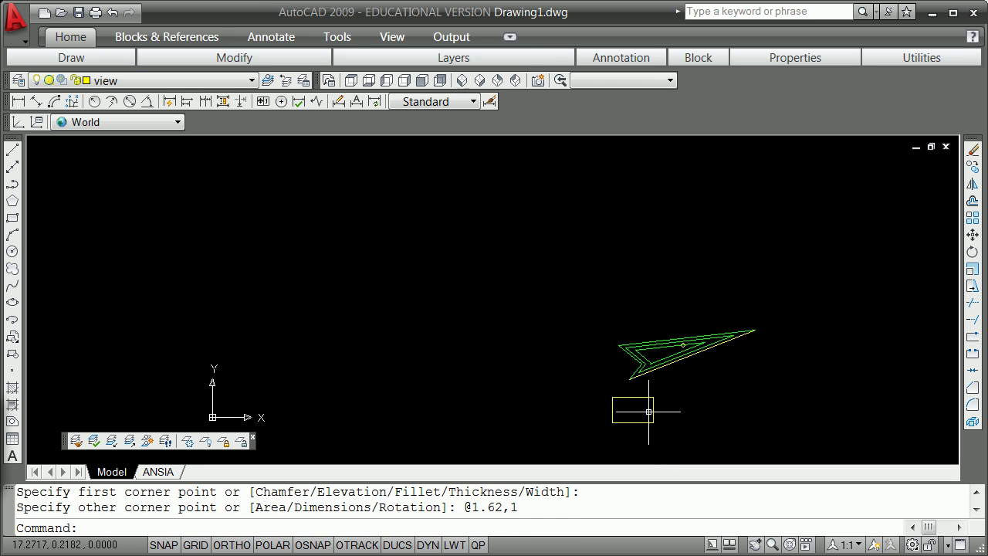
key(Escape)
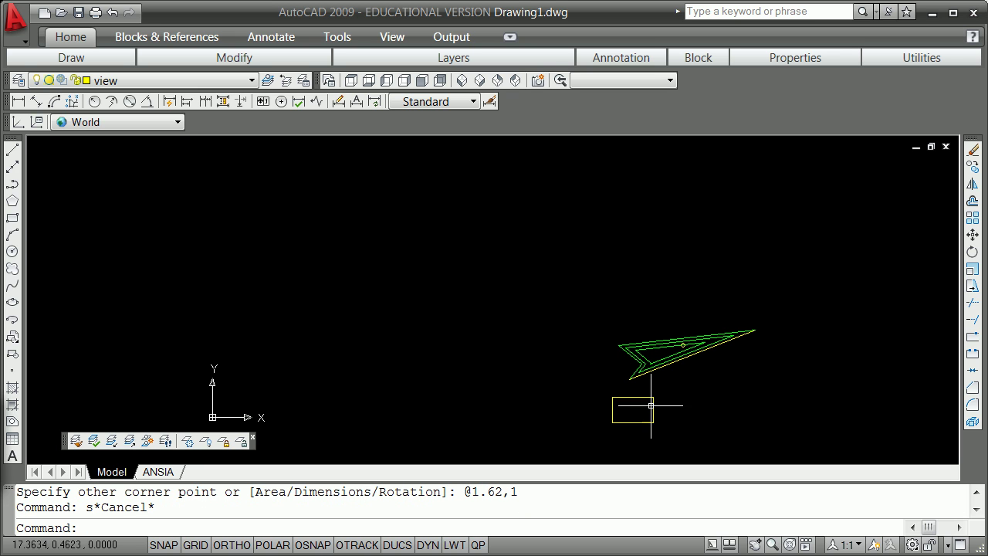
Scale the rectangle by a factor of 6 about its lower-left corner using grip Scale
click(612, 423)
click(612, 422)
key(space)
key(space)
key(space)
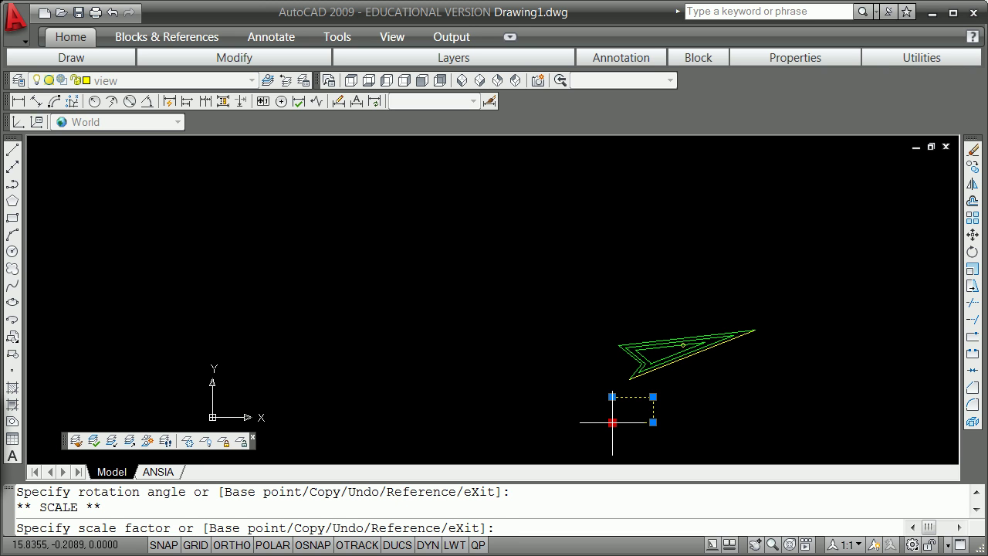
text(6)
key(Return)
key(Escape)
Move the rectangle horizontally to the left so that it frames the nested outlines roughly in its center
text(mo)
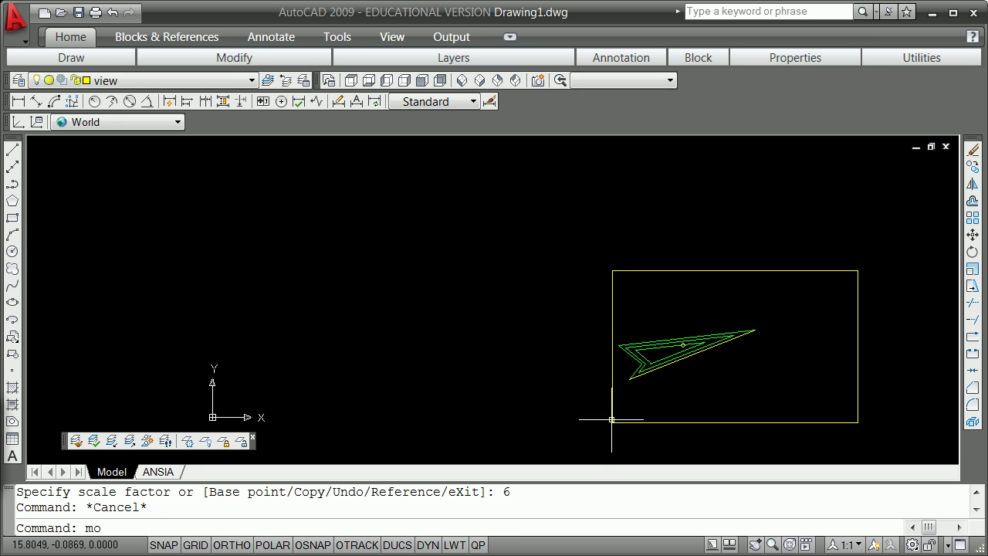
text(ve)
key(Return)
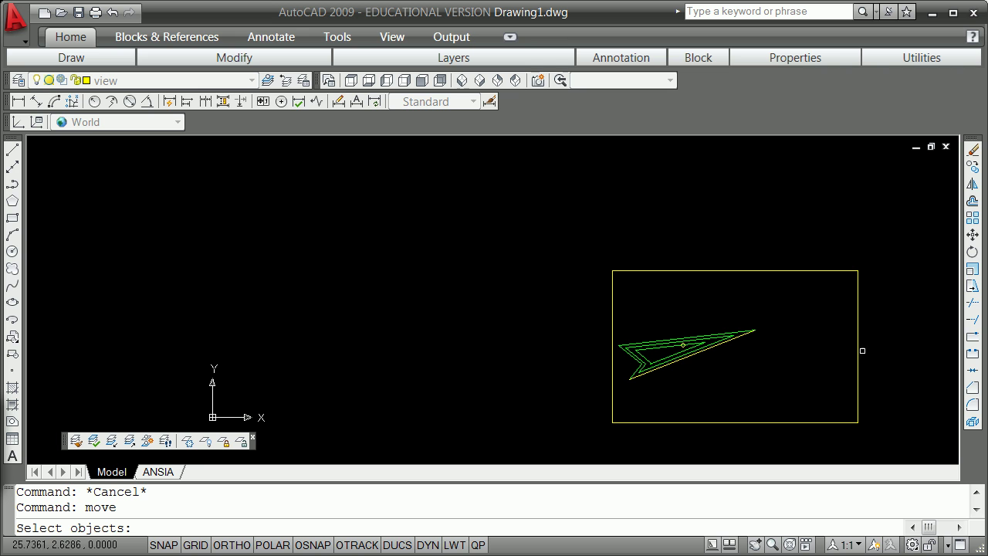
click(855, 349)
click(862, 347)
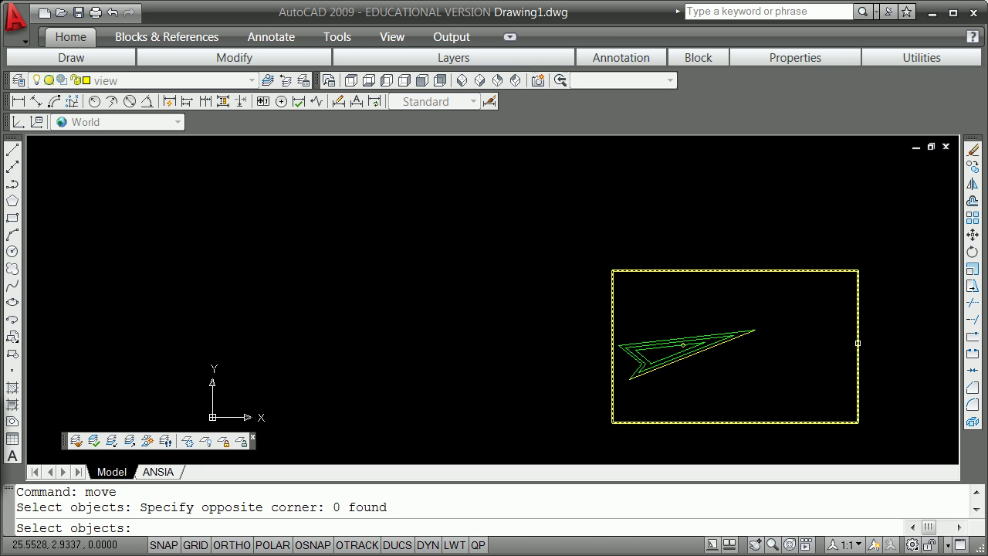
click(858, 348)
key(Return)
click(873, 340)
key(Escape)
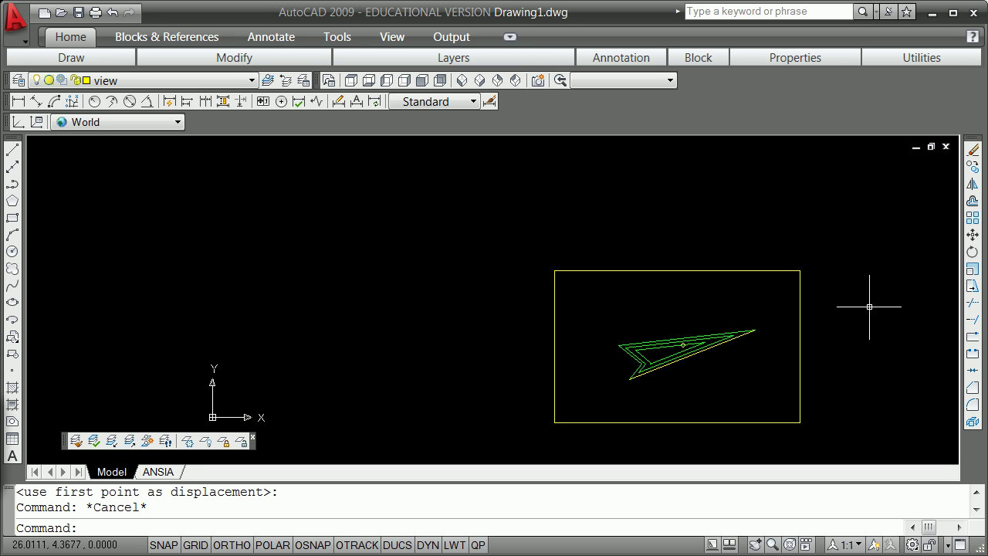
Save a windowed view named plotview, bounded by the rectangle's lower-left and upper-right corners
text(-v)
key(Return)
text(w)
key(Return)
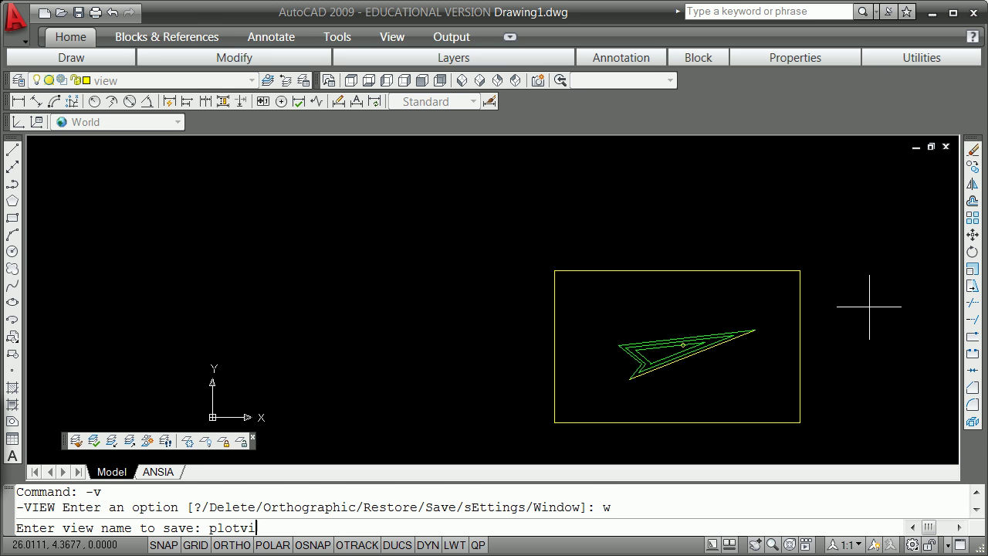
key(Return)
shift+right_click(648, 207)
click(719, 301)
click(555, 423)
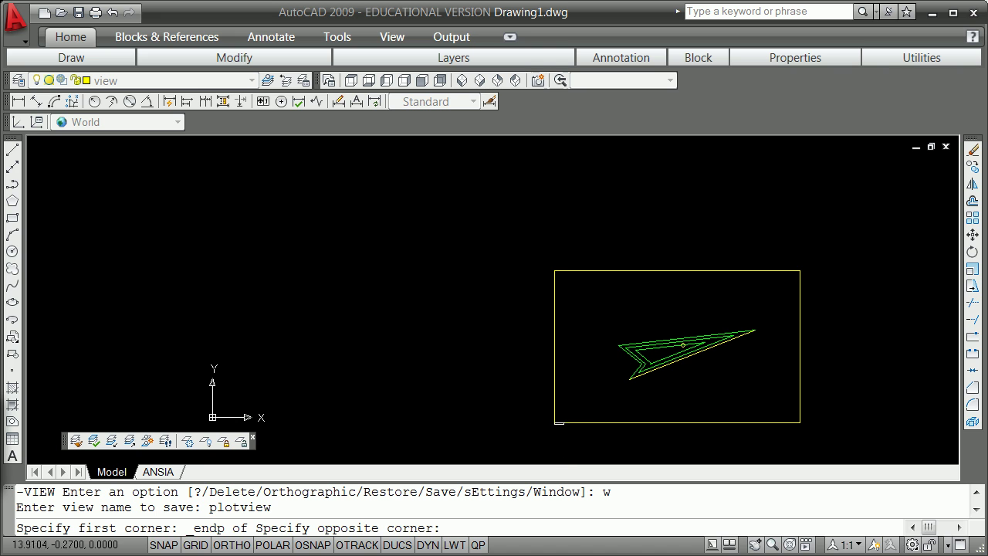
shift+right_click(794, 223)
click(841, 309)
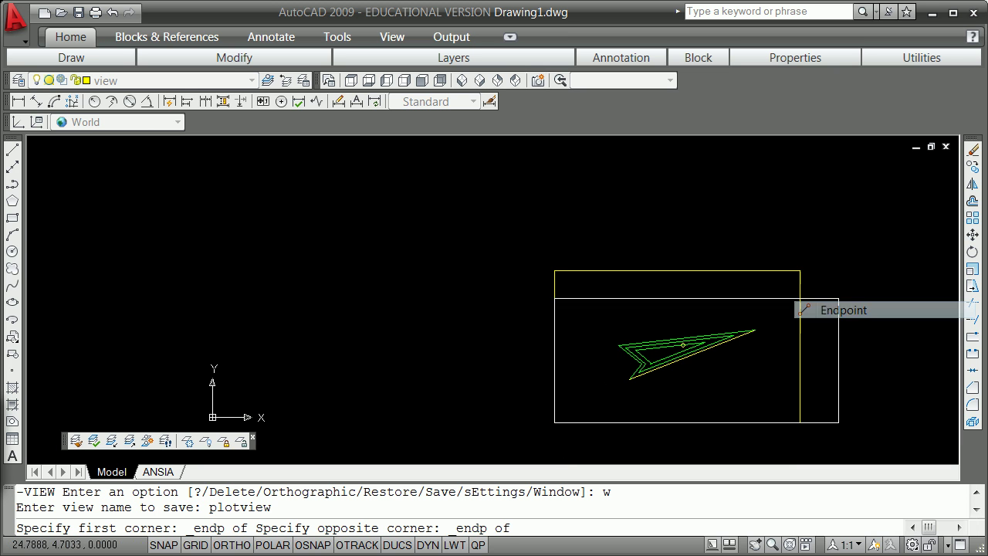
click(800, 270)
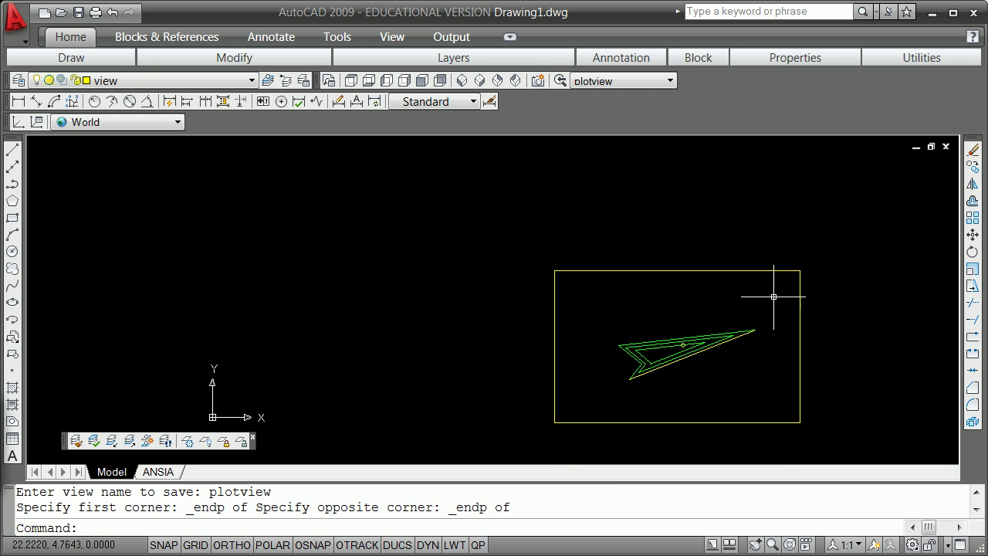
Overwrite the plotview layer state with the current layer settings in the Layer States Manager
text(lman)
key(Return)
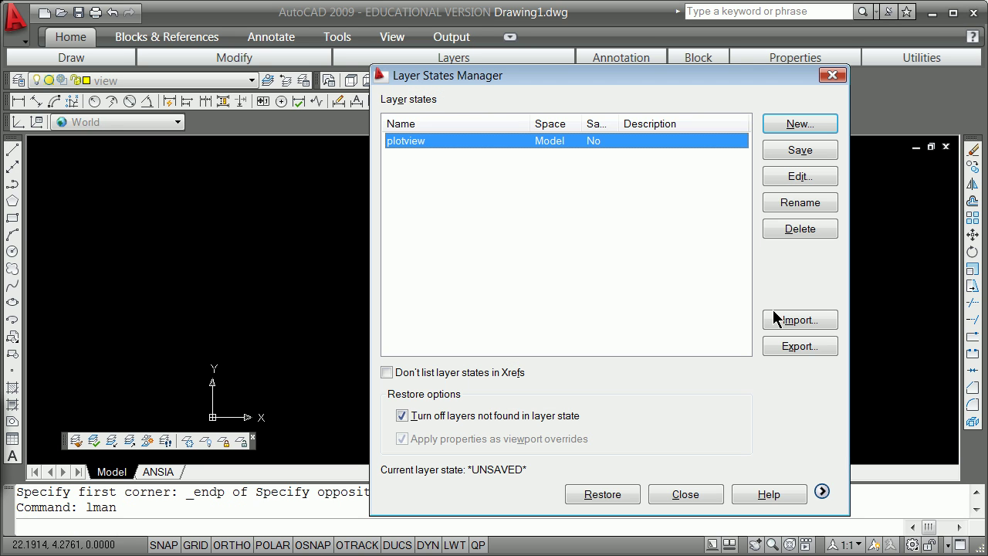
click(801, 154)
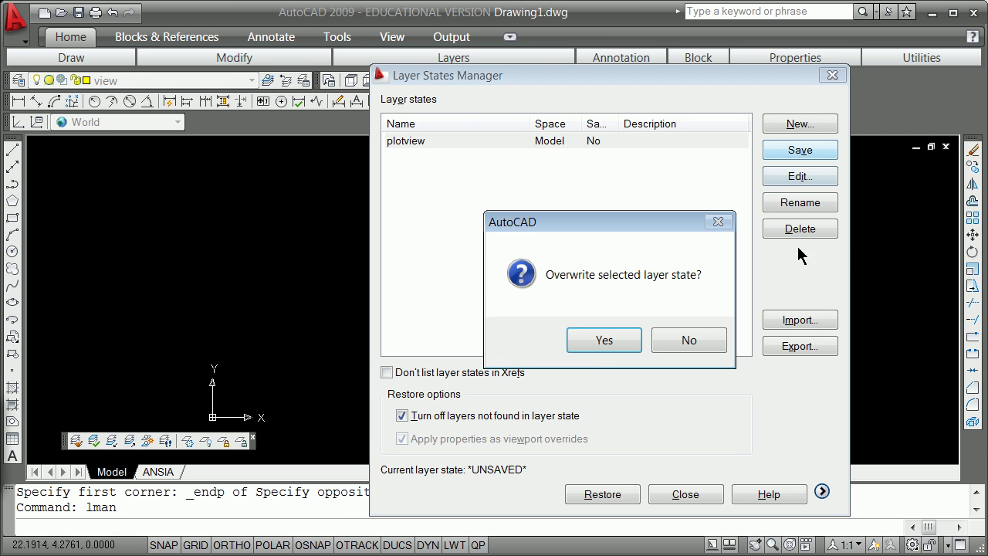
click(604, 343)
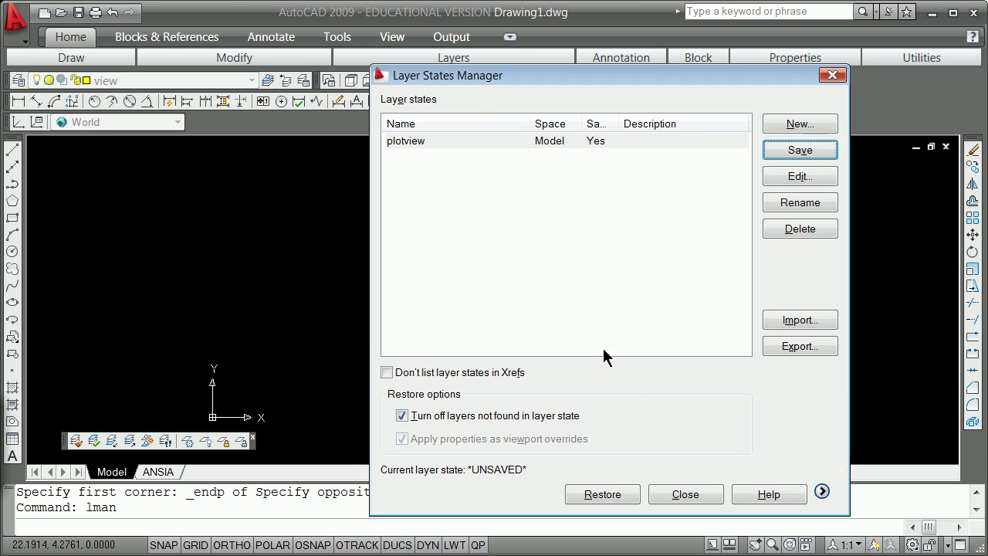
click(661, 494)
scroll(668, 363, up, 3)
scroll(690, 335, down, 5)
scroll(755, 402, up, 2)
scroll(701, 364, up, 3)
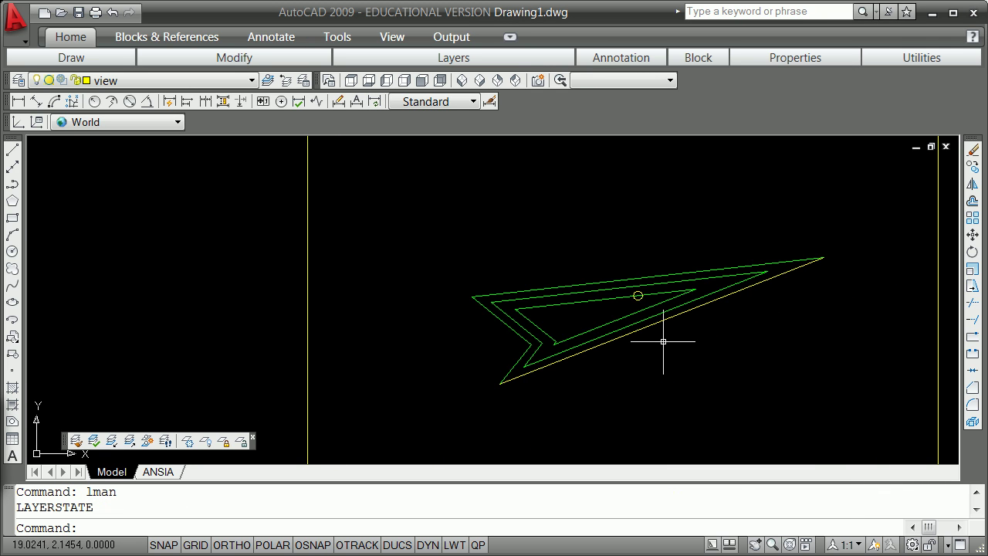
scroll(658, 338, down, 2)
scroll(652, 337, up, 2)
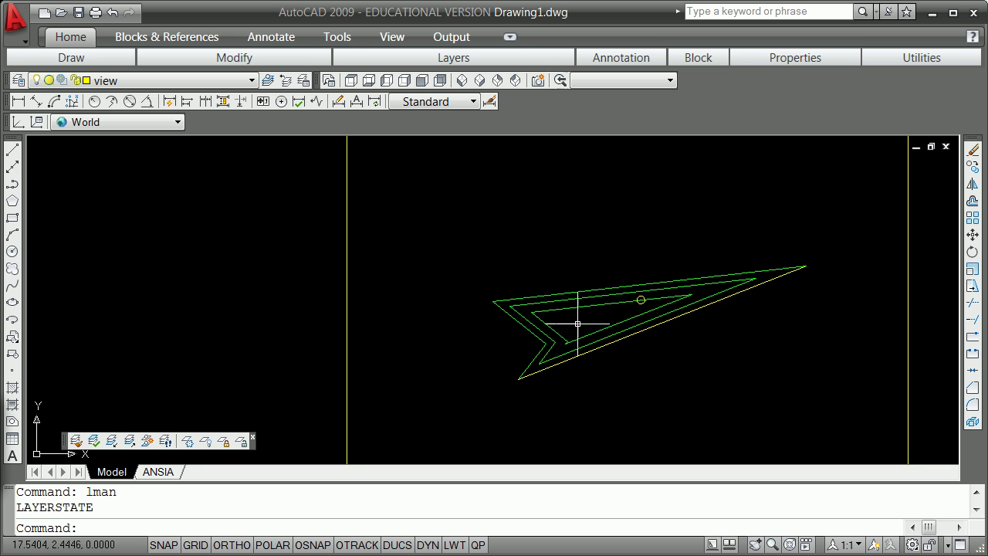
scroll(568, 325, up, 2)
scroll(566, 324, down, 3)
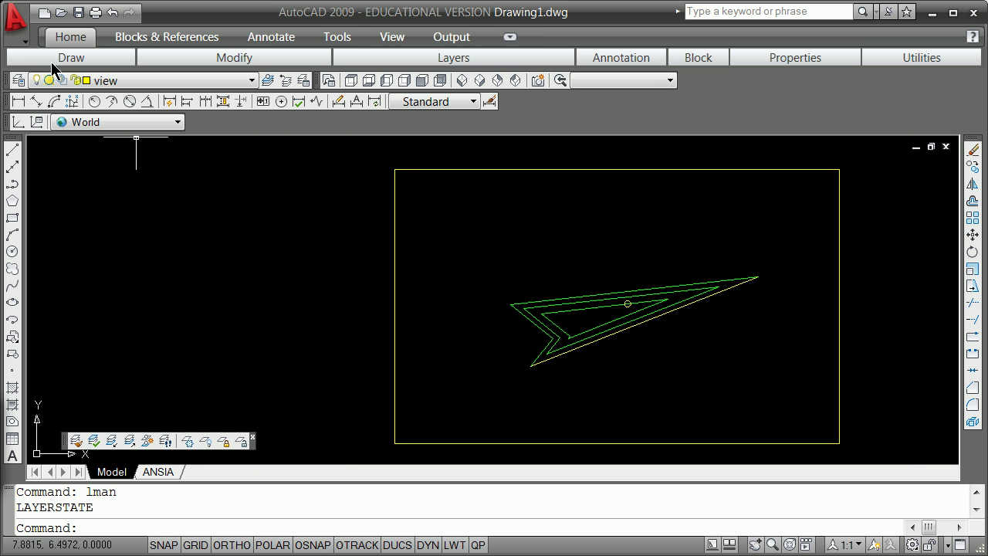
Restore the full ribbon display and show the available circle creation methods
mouse_move(502, 52)
click(509, 36)
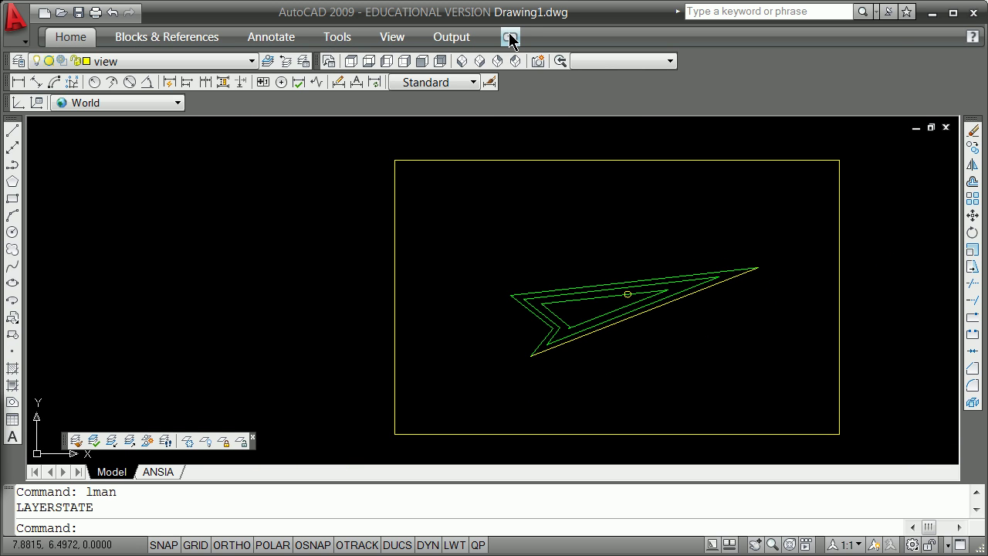
click(510, 36)
click(60, 87)
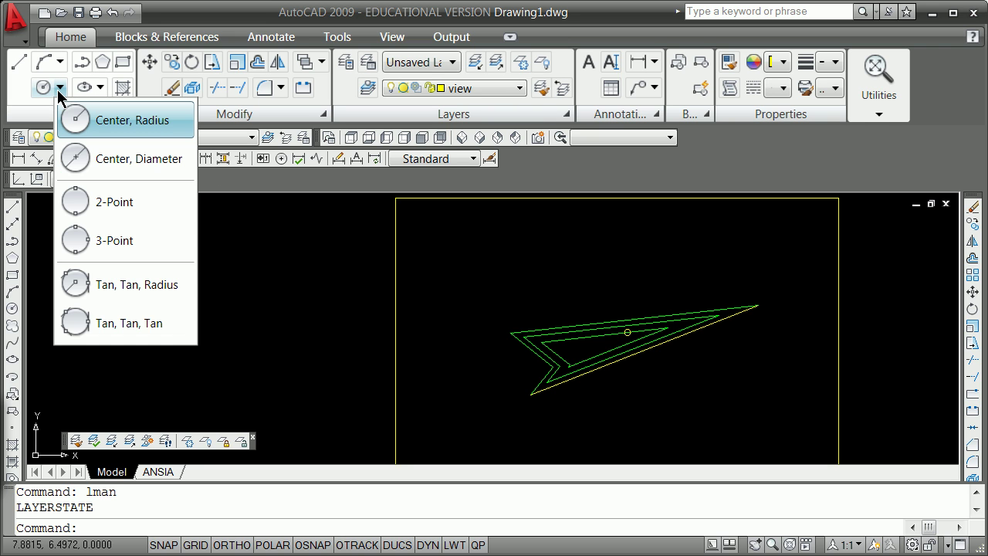
Draw a circle tangent to the upper, left and lower edges of the innermost outline using Tan, Tan, Tan
click(129, 324)
scroll(543, 359, up, 5)
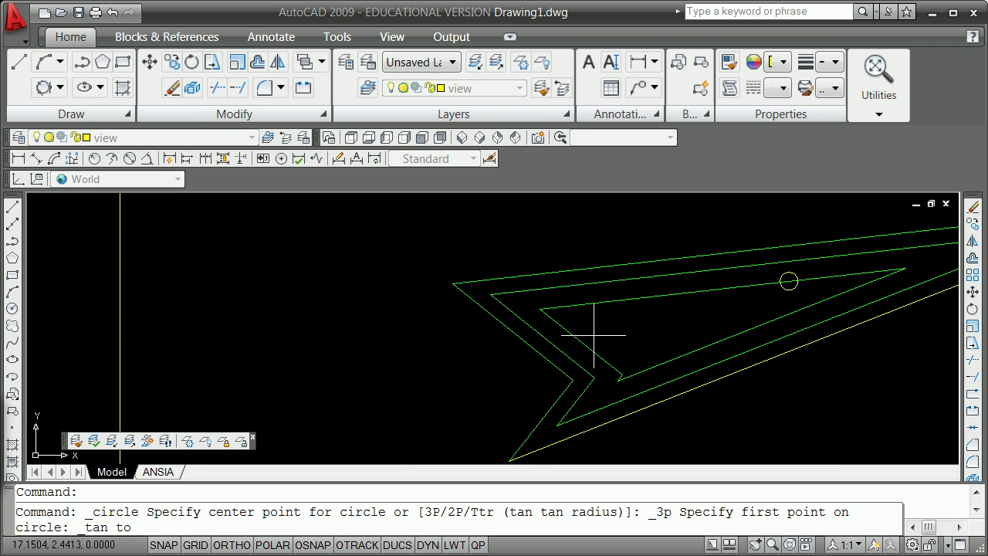
click(630, 300)
click(594, 346)
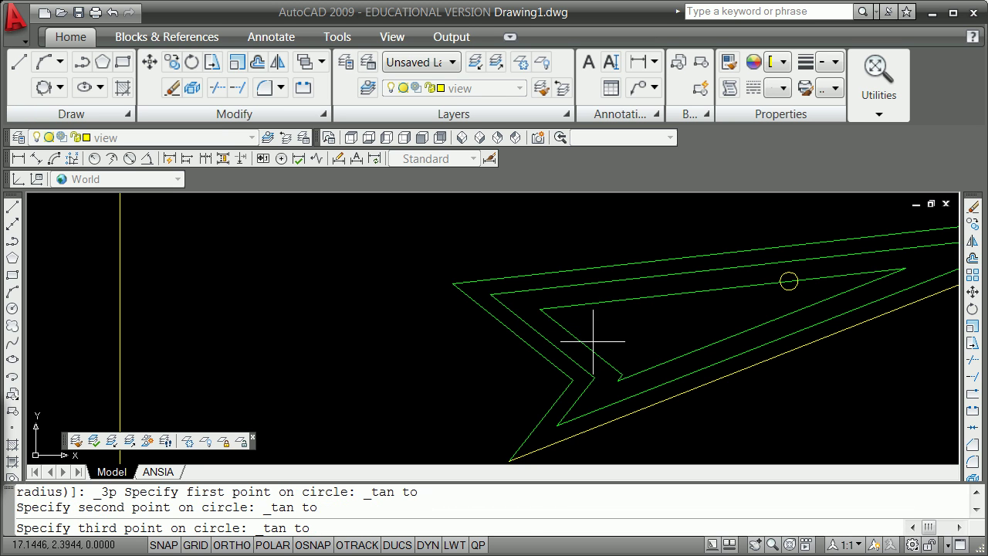
click(679, 347)
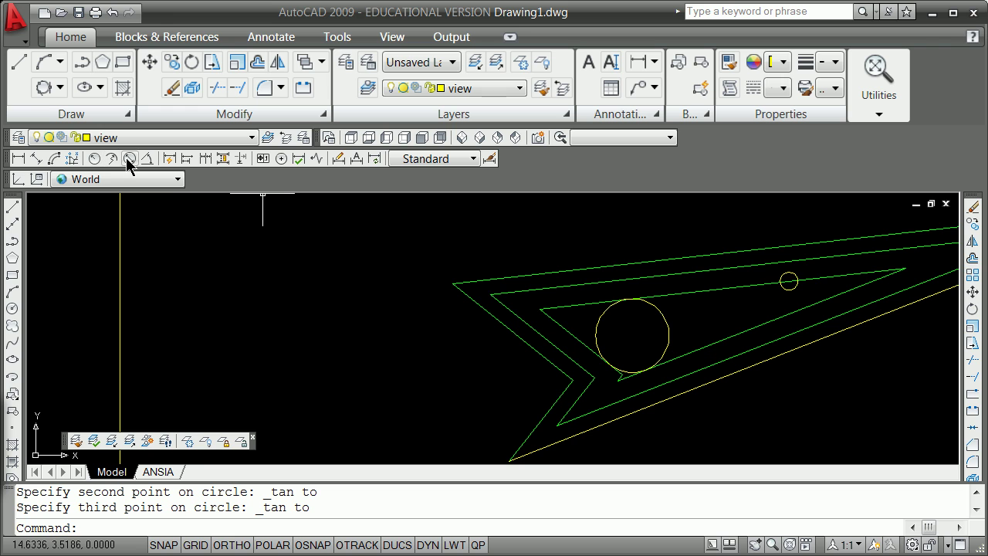
scroll(248, 241, down, 1)
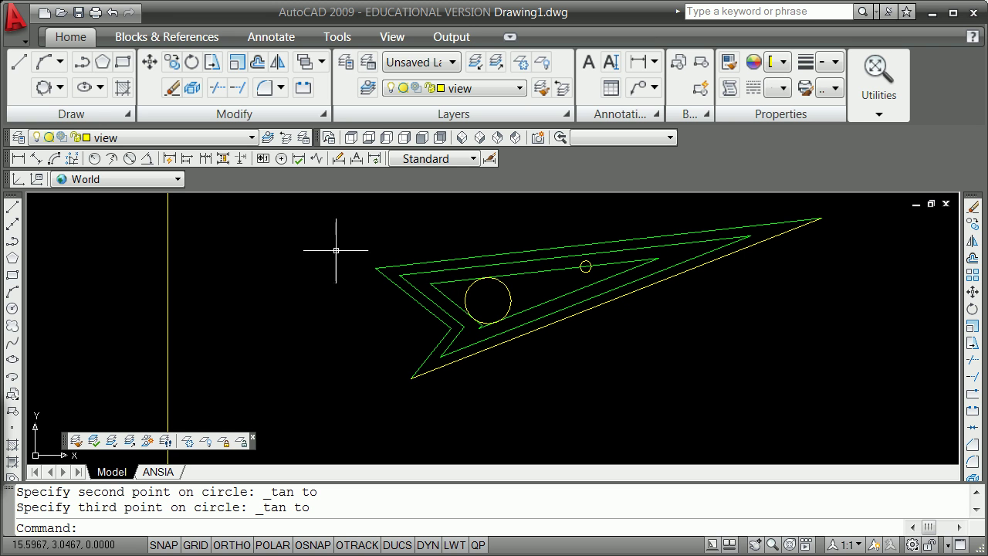
Draw a Tan, Tan, Radius circle of radius 0.2 tangent to the upper and lower edges of the innermost outline
click(59, 87)
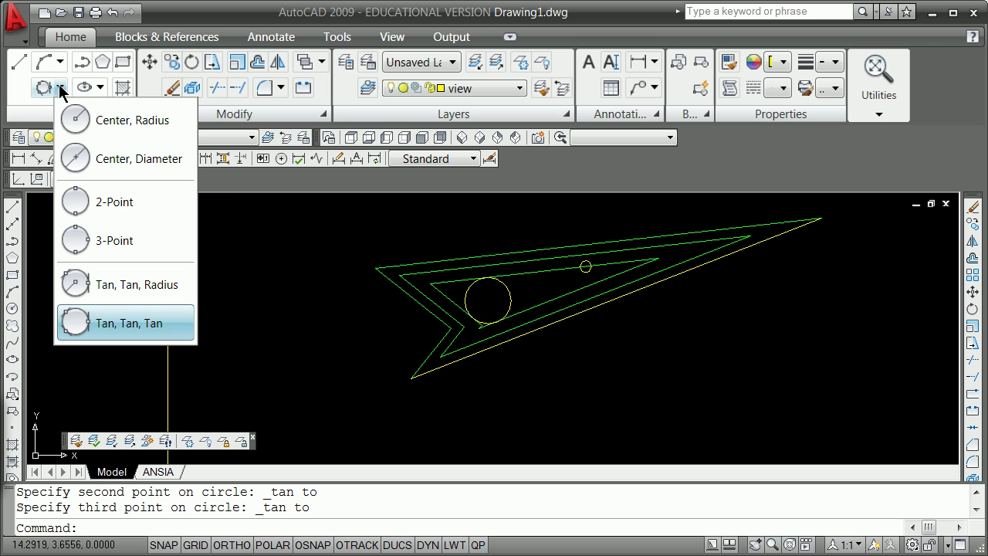
click(139, 300)
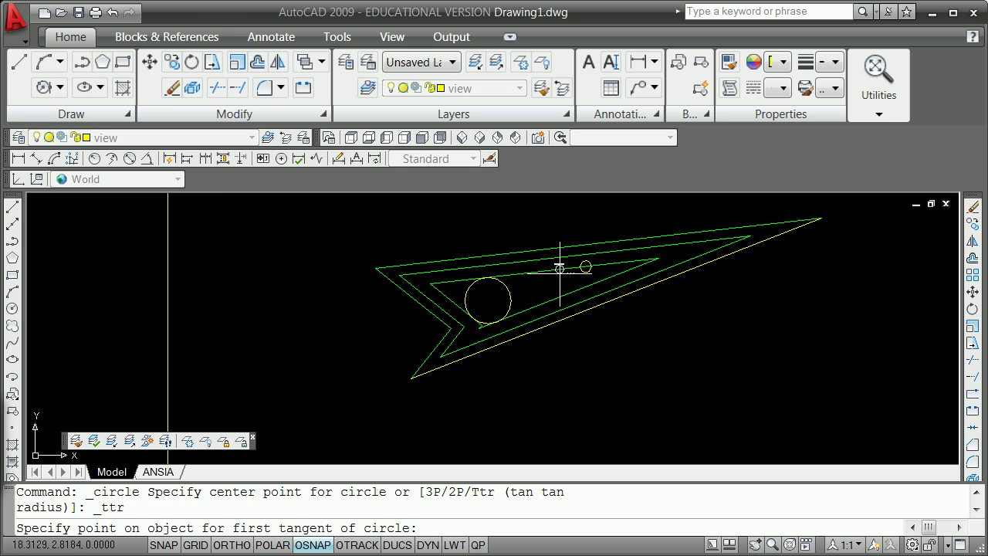
click(579, 289)
click(579, 290)
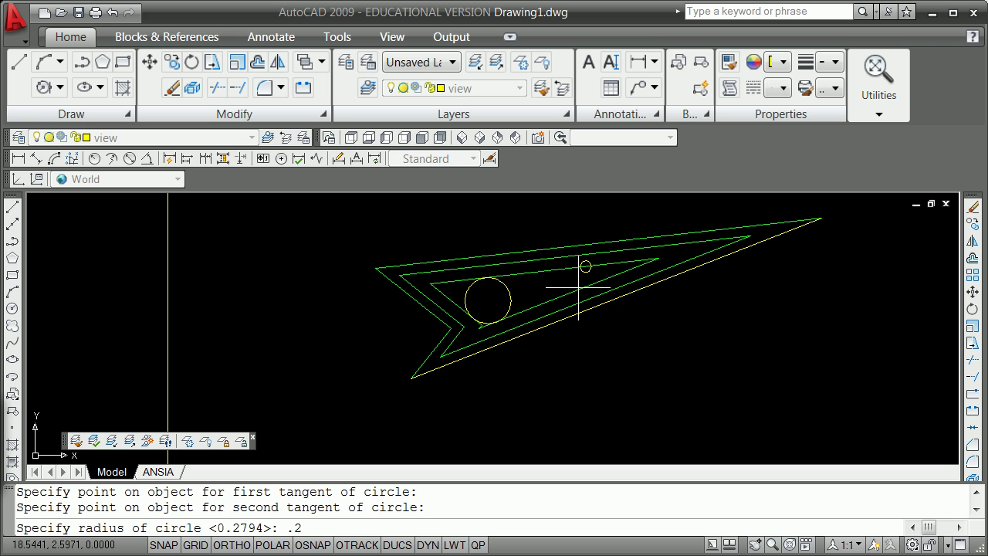
key(Return)
Fillet the upper and lower edges of the innermost outline with radius 0.2, trimming off its pointed right end
text(f)
key(Return)
text(r)
key(Return)
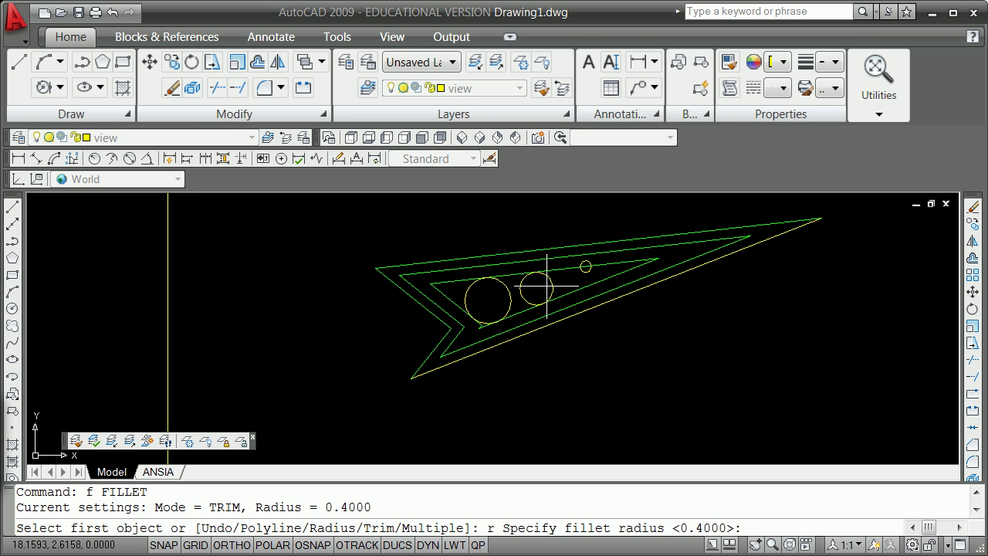
text(.2)
key(Return)
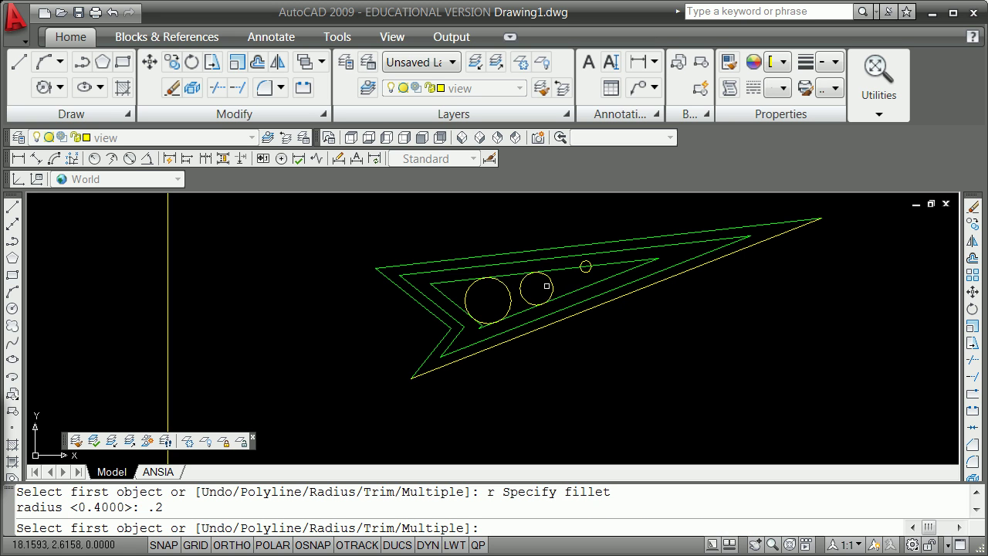
click(566, 276)
click(574, 291)
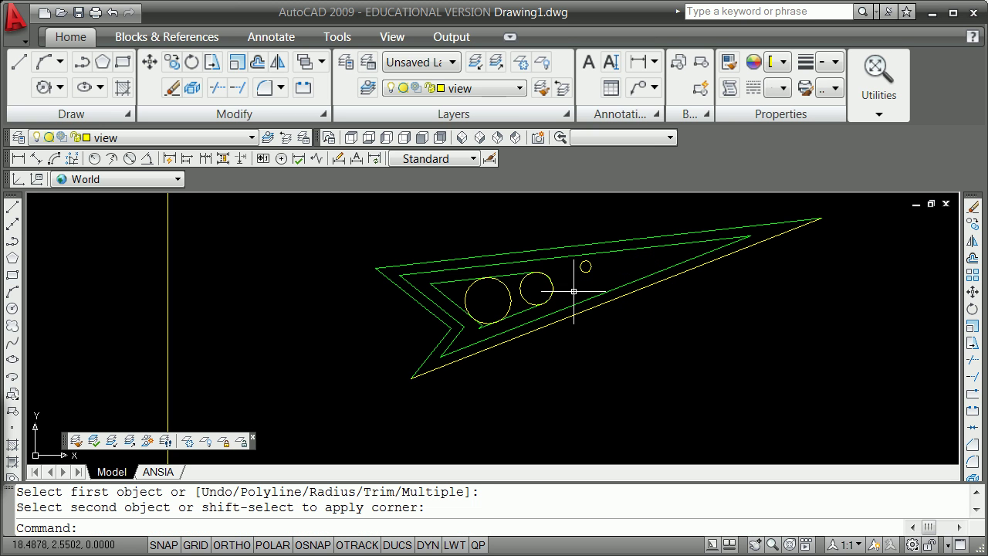
scroll(550, 275, up, 10)
scroll(540, 275, down, 8)
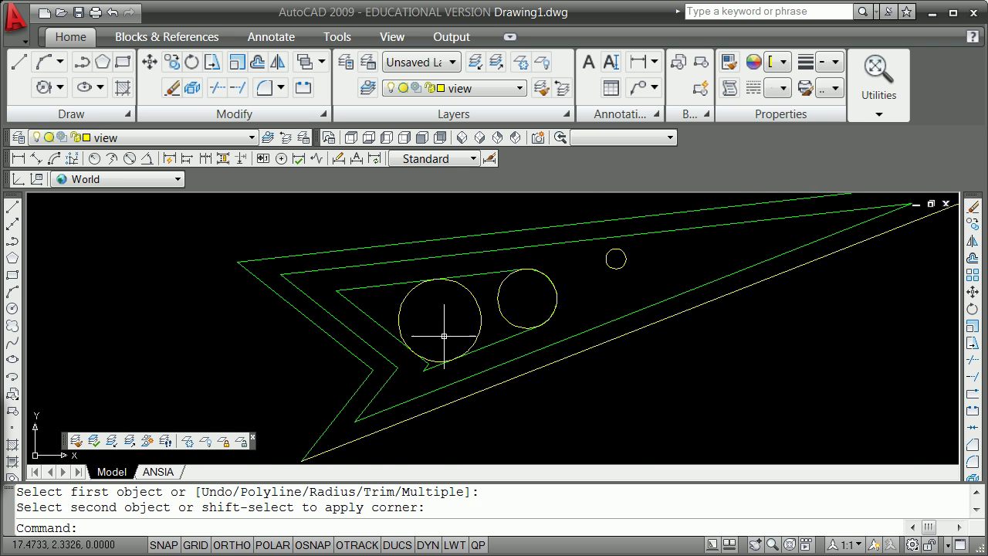
scroll(478, 278, down, 4)
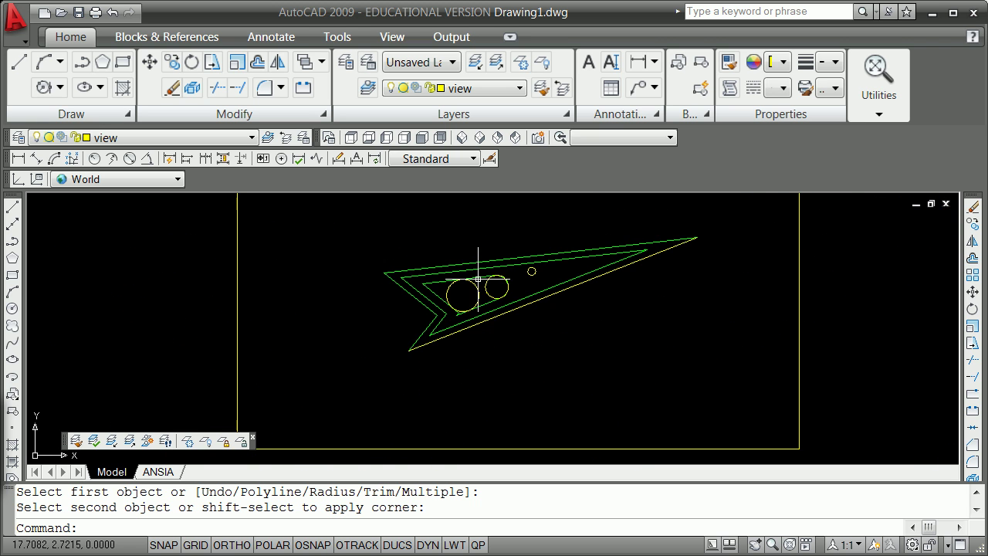
scroll(478, 279, down, 1)
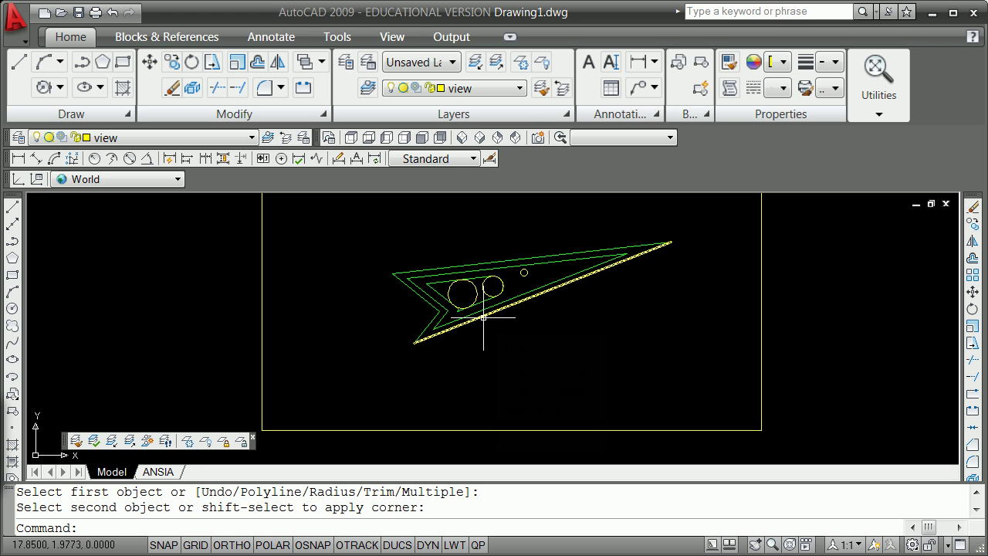
scroll(465, 270, down, 4)
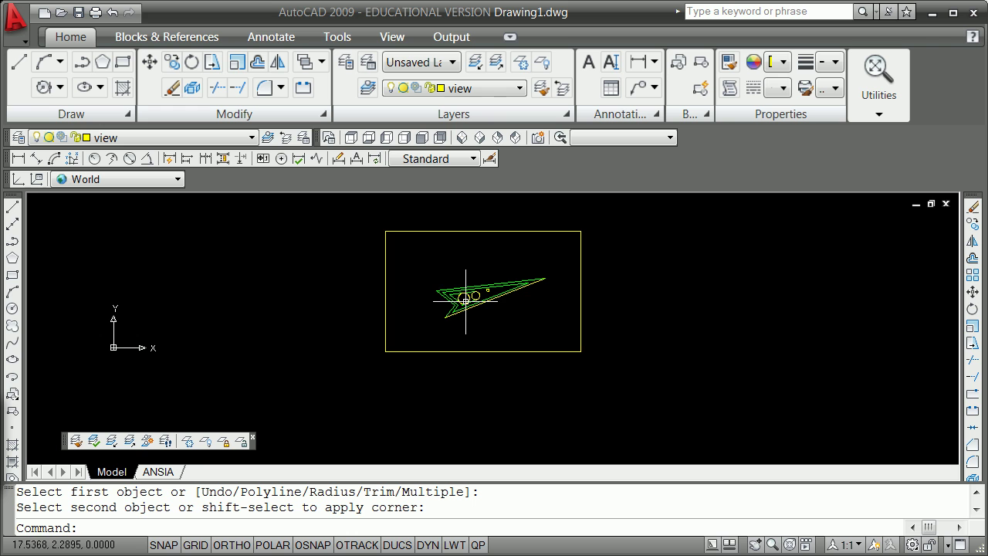
click(434, 264)
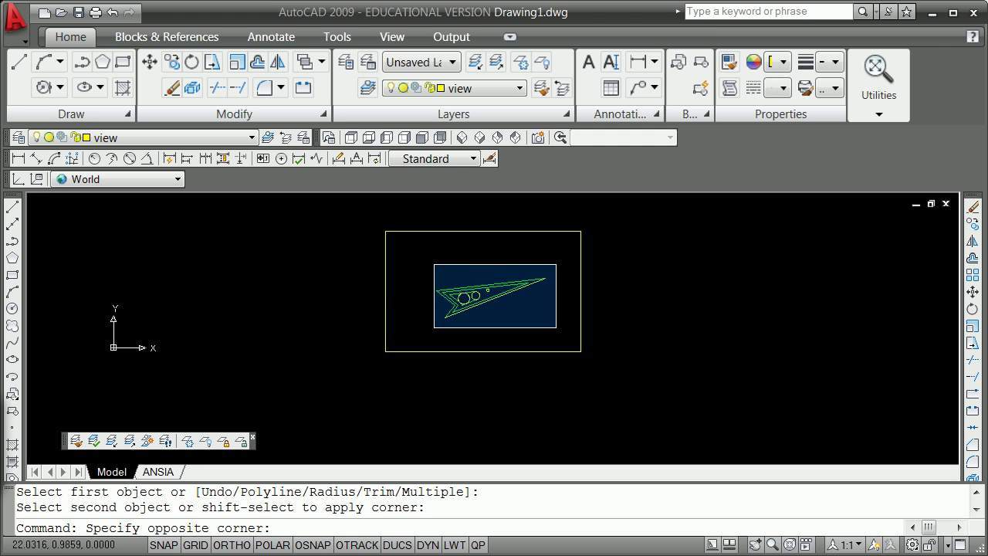
key(Escape)
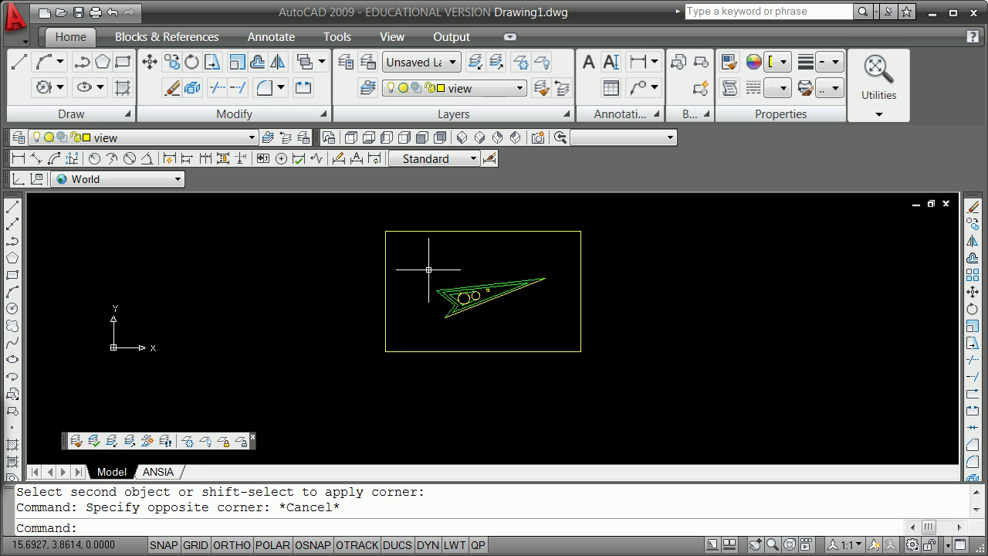
Create a polar array of the nested outlines and circles around the outer outline's right-hand tip, with 6 rotated items filling 360 degrees
text(r)
key(Return)
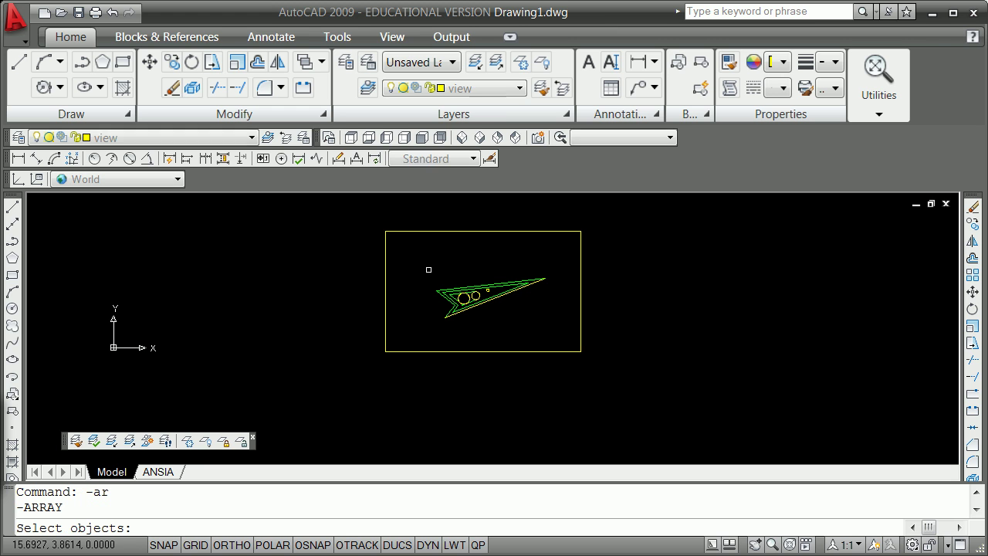
click(429, 269)
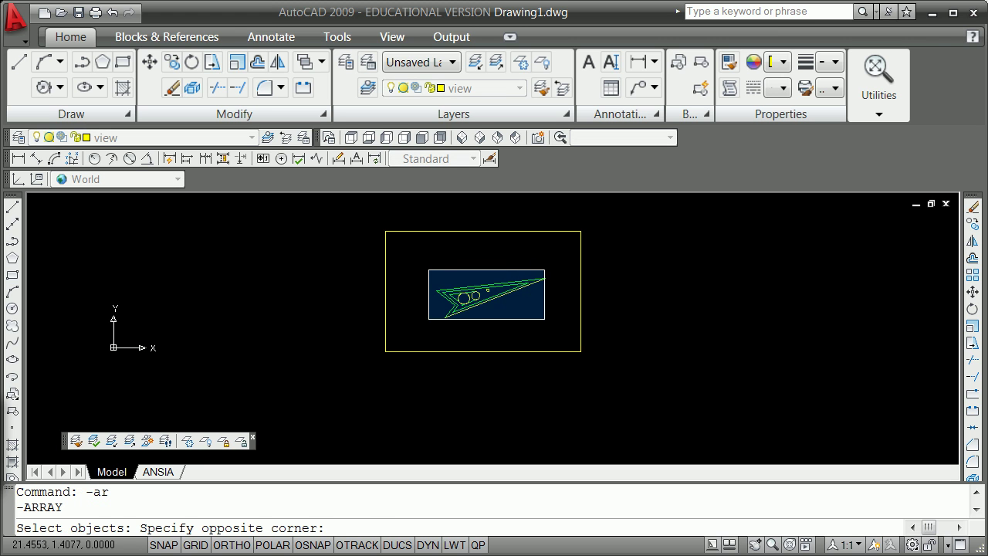
click(553, 321)
key(Return)
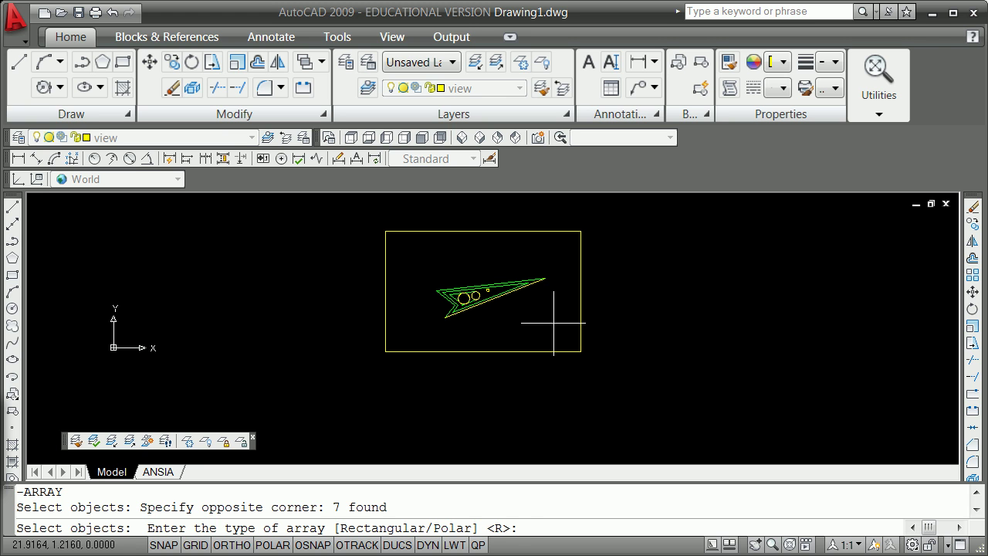
key(Return)
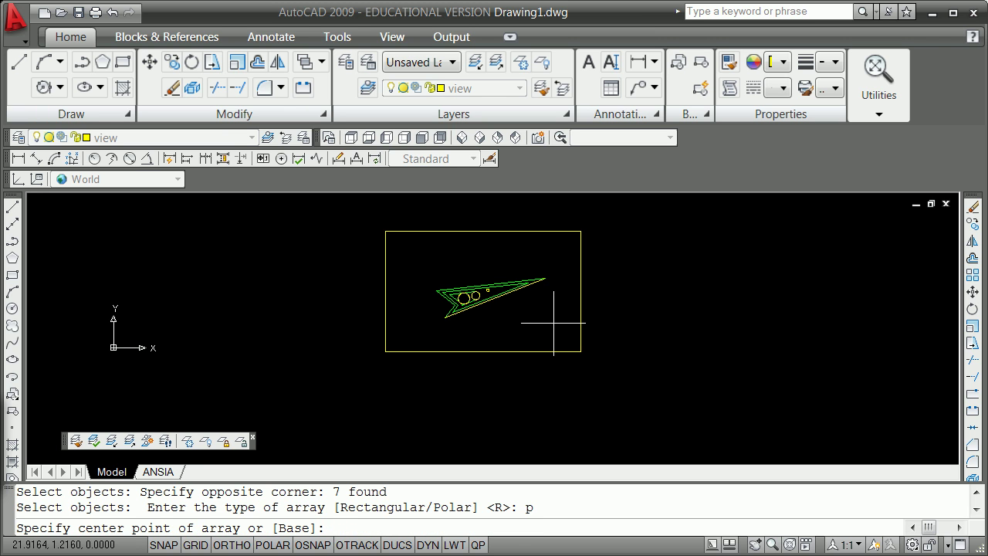
text(end)
key(Return)
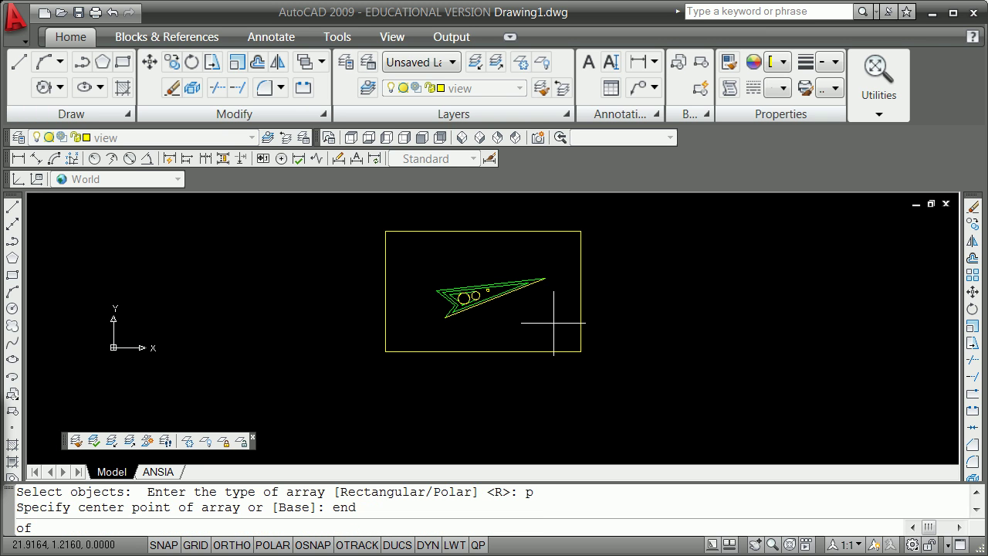
click(545, 278)
text(6)
key(Return)
text(360)
key(Return)
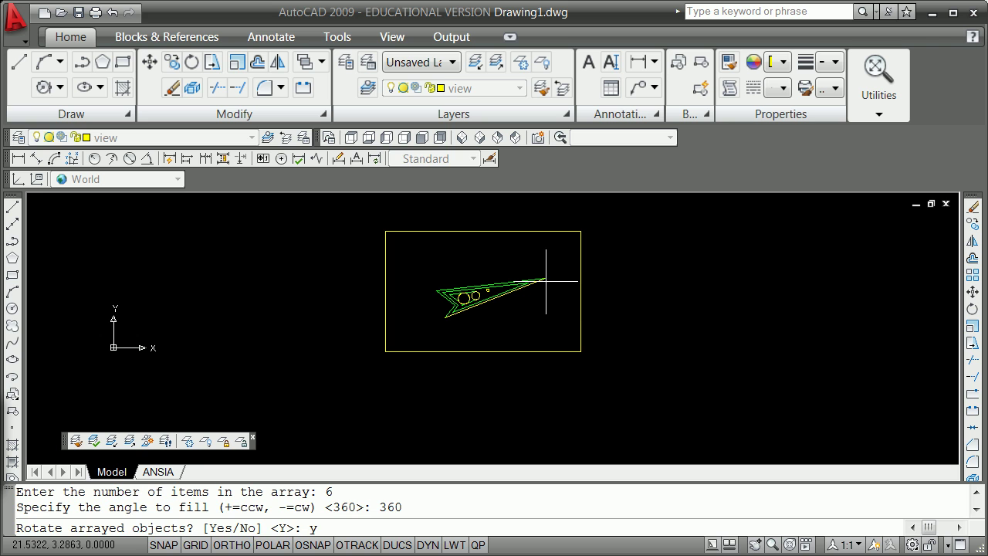
text(y)
key(Return)
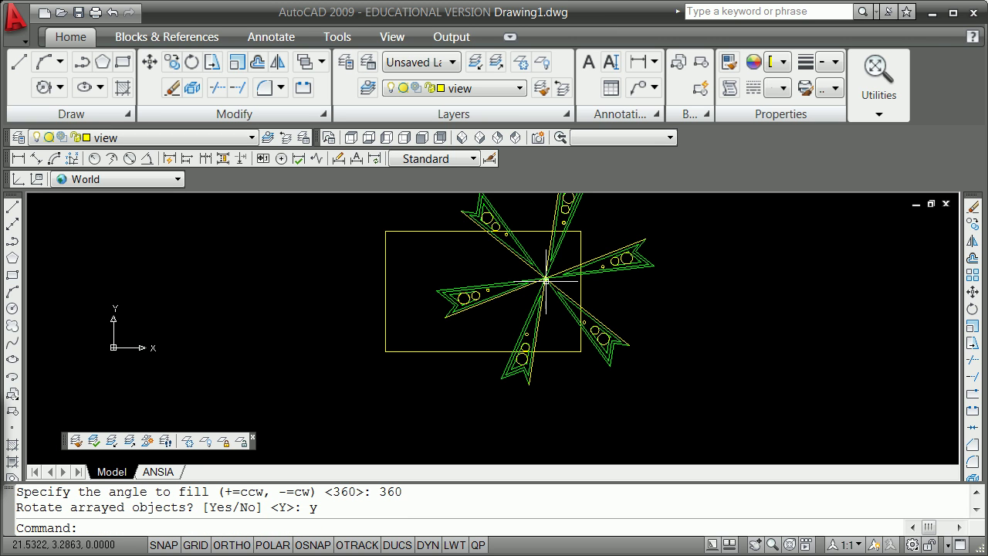